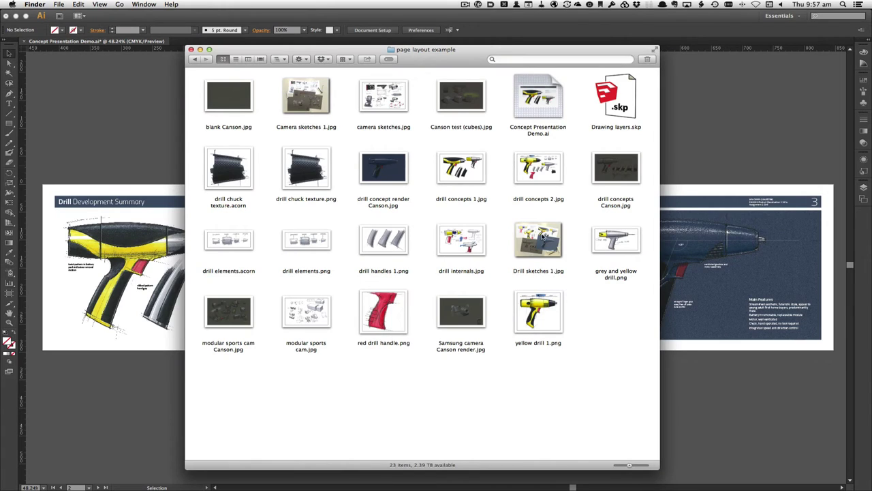
# Quick Look the Drill sketches 1.jpg photo full size, then close the preview.
pyautogui.click(543, 233)
pyautogui.press('space')
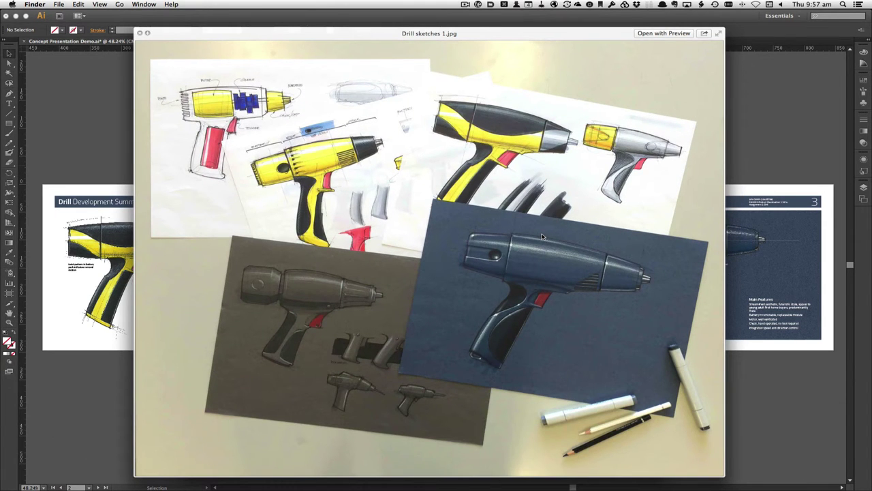
pyautogui.press('space')
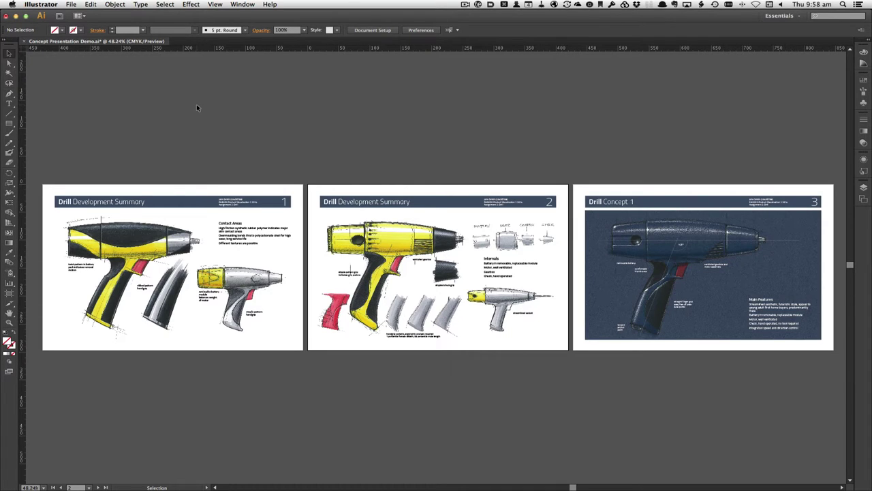
pyautogui.hotkey('ctrl', 'Tab')
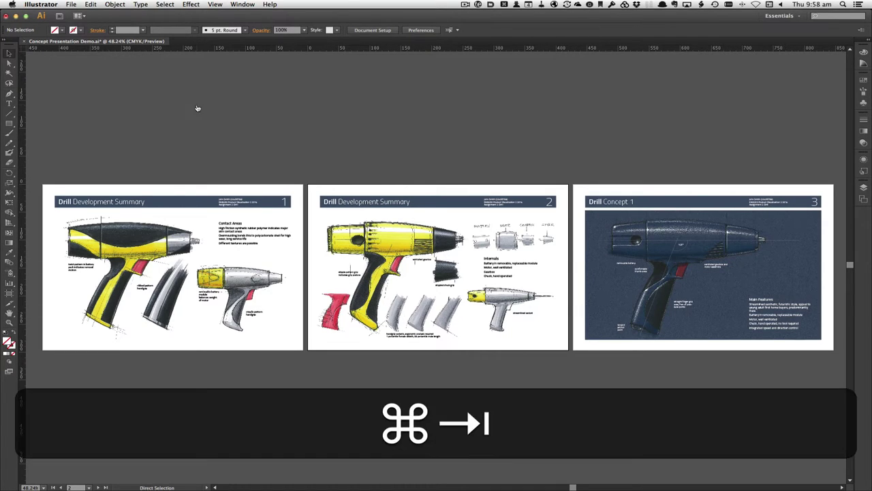
pyautogui.press('super+Tab')
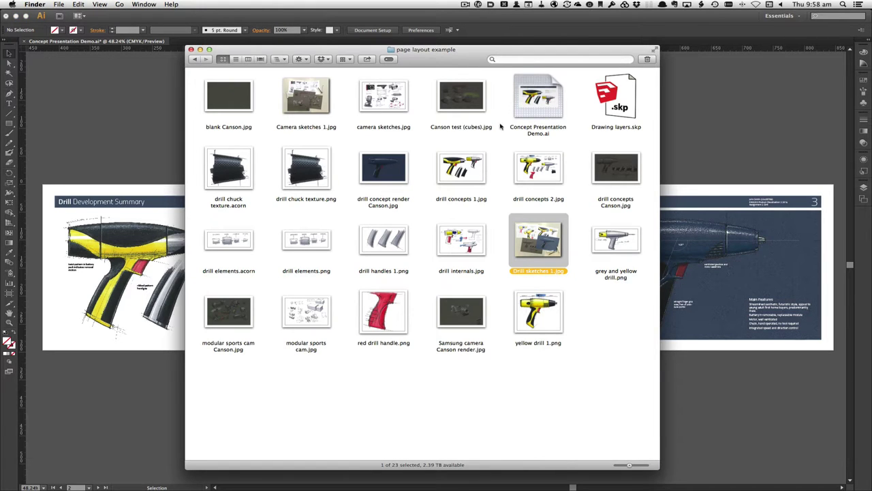
pyautogui.click(471, 164)
pyautogui.press('space')
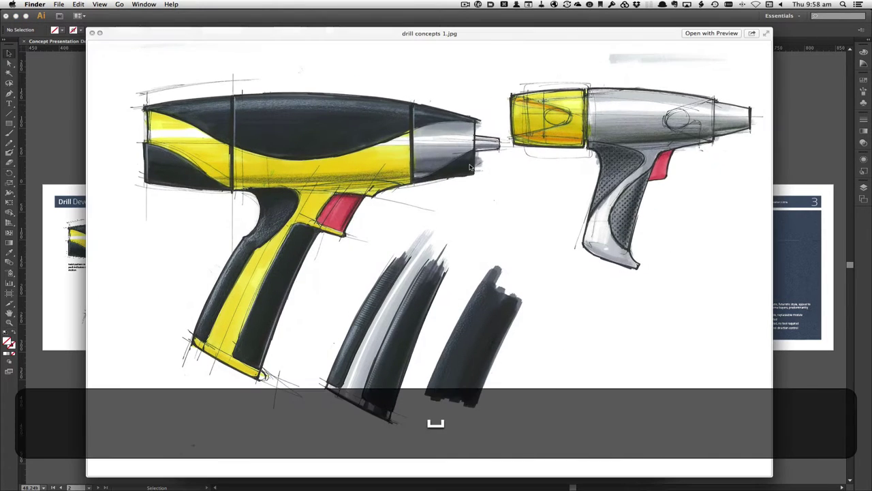
pyautogui.press('space')
pyautogui.click(533, 170)
pyautogui.press('space')
pyautogui.press('space')
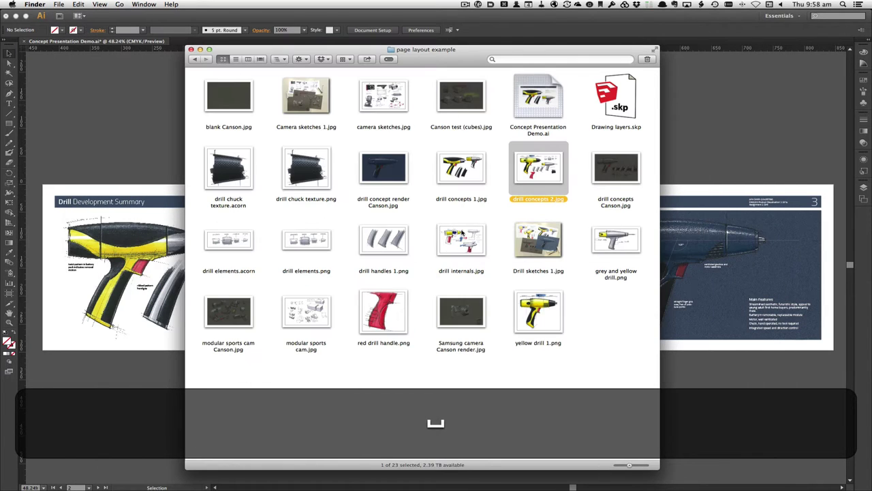
pyautogui.click(386, 169)
pyautogui.press('space')
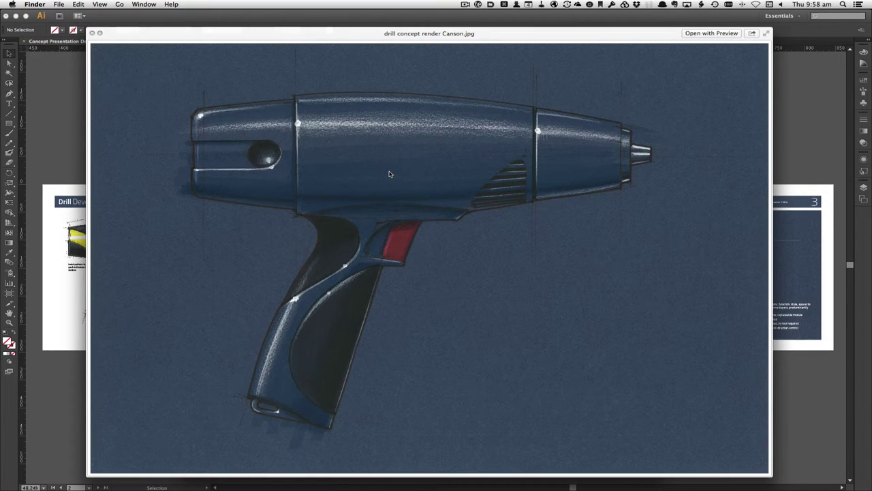
pyautogui.press('space')
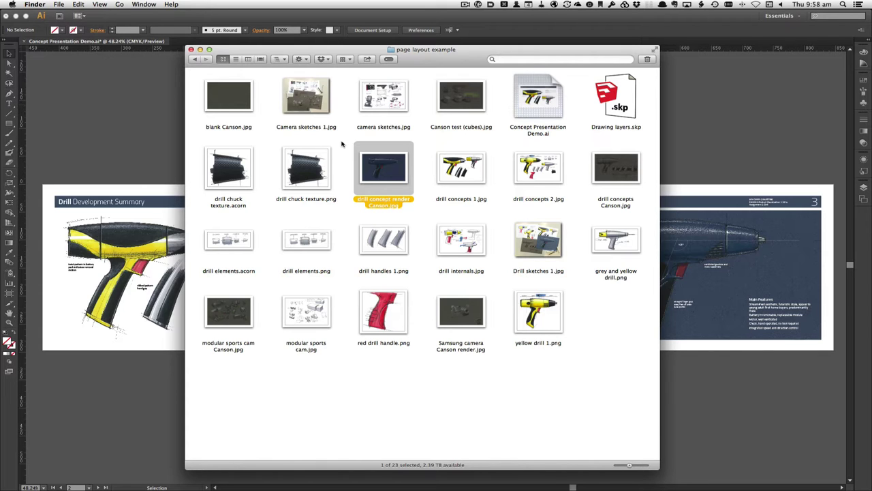
pyautogui.click(529, 236)
pyautogui.press('space')
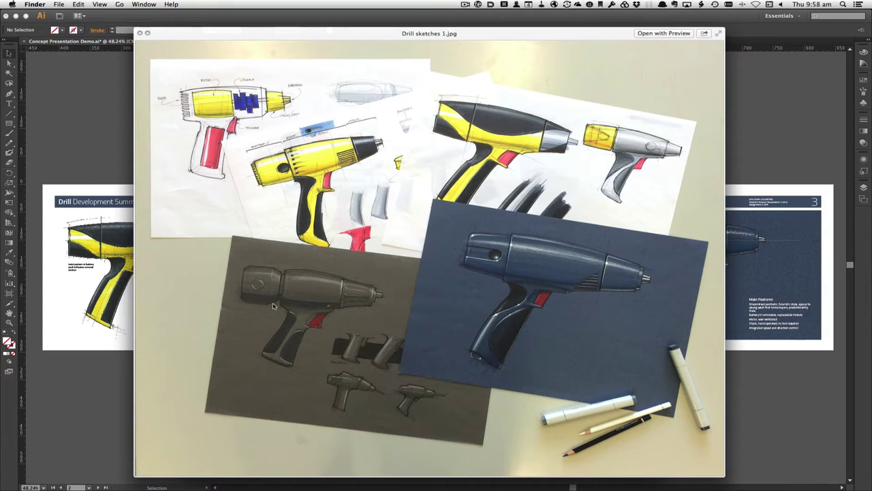
pyautogui.click(214, 21)
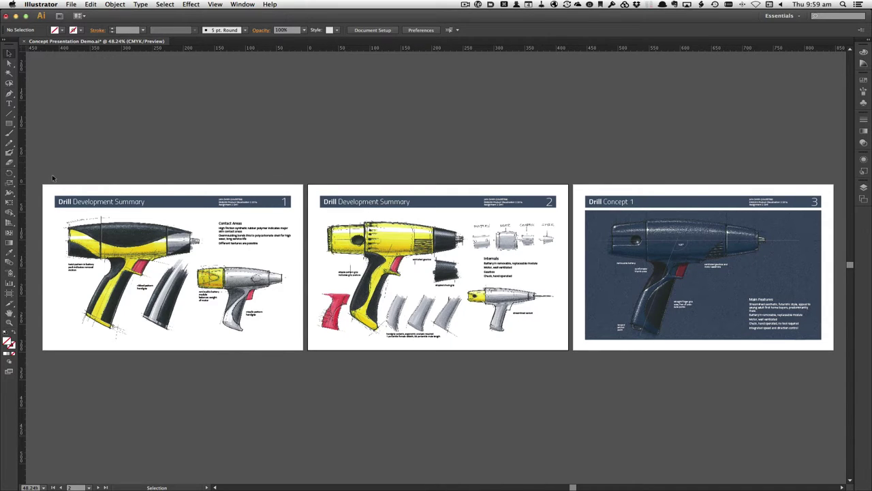
# Marquee-zoom into the first drill board, then pan toward the second board.
pyautogui.press('super+space')
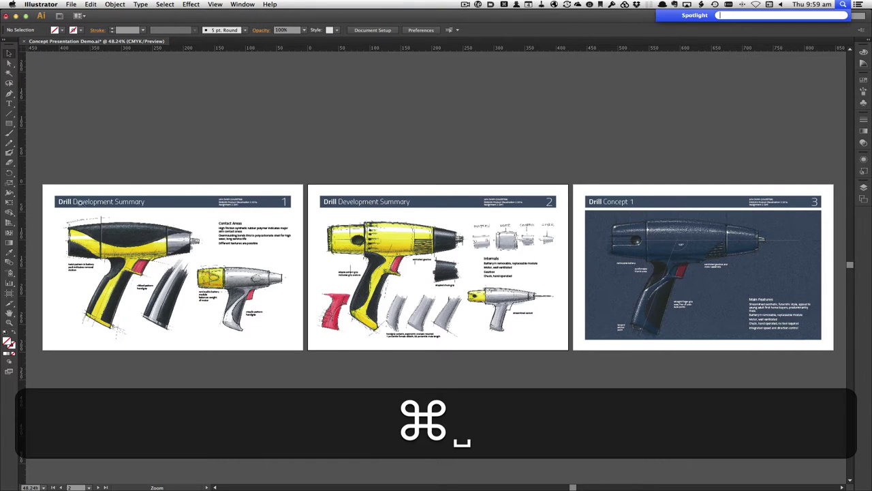
pyautogui.moveTo(29, 176); pyautogui.dragTo(309, 355)
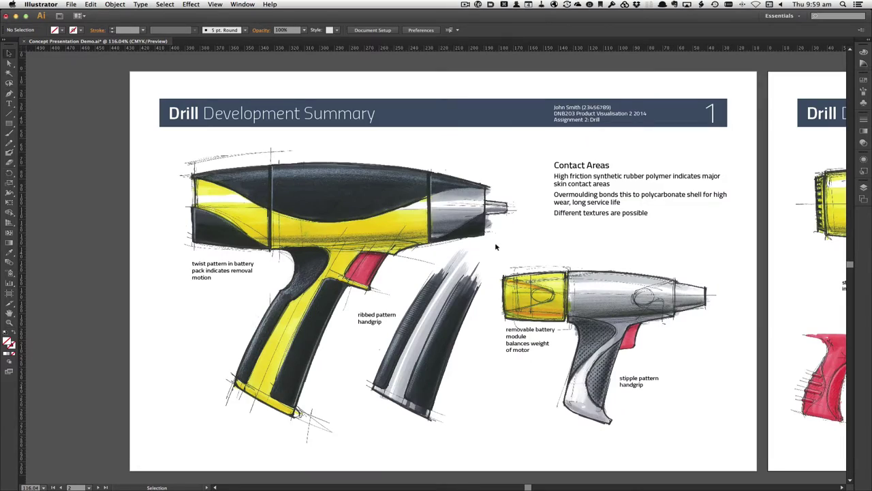
pyautogui.press('space')
pyautogui.moveTo(499, 243); pyautogui.dragTo(466, 239)
pyautogui.hscroll(10, 466, 239)
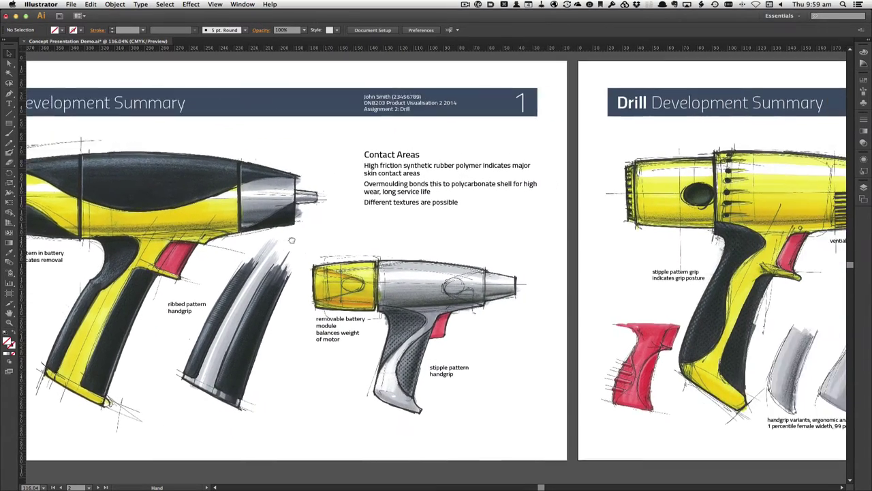
pyautogui.hscroll(10, 662, 224)
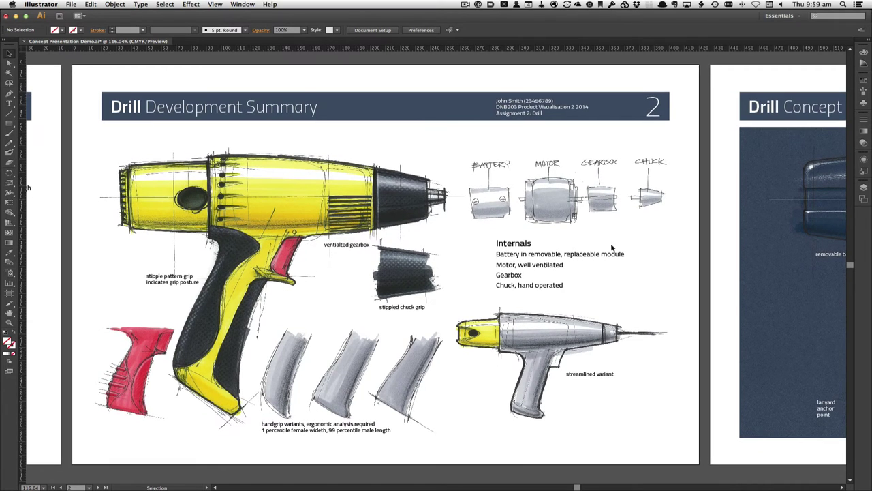
# Pan across to the Drill Concept 1 board and back to the first board.
pyautogui.press('space')
pyautogui.moveTo(617, 247); pyautogui.dragTo(179, 242)
pyautogui.hscroll(3, 472, 266)
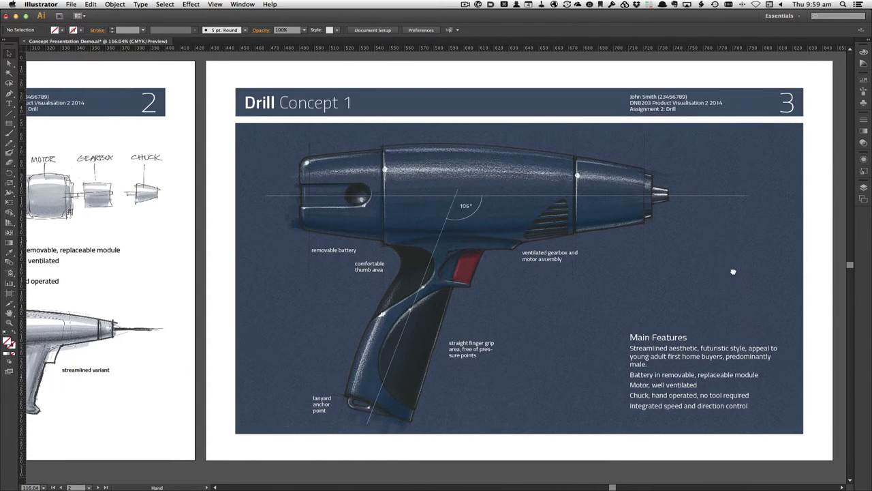
pyautogui.hscroll(-4, 729, 272)
pyautogui.hscroll(-10, 206, 252)
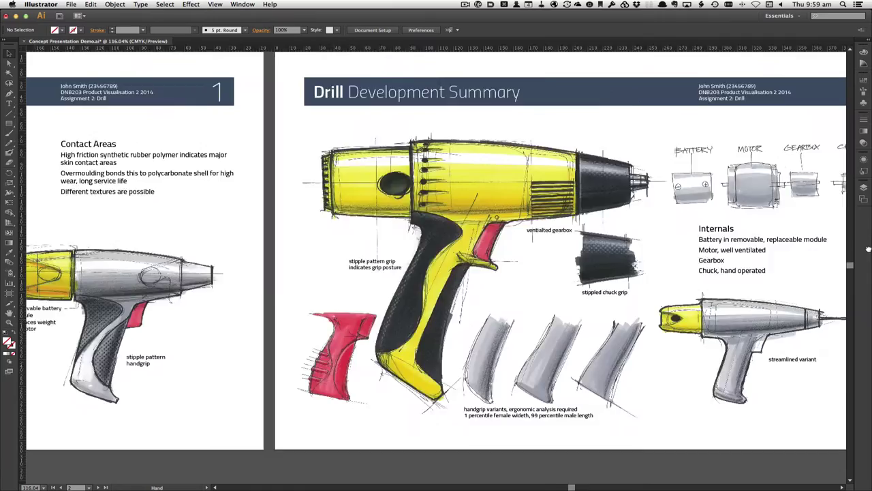
pyautogui.moveTo(320, 248); pyautogui.dragTo(618, 256)
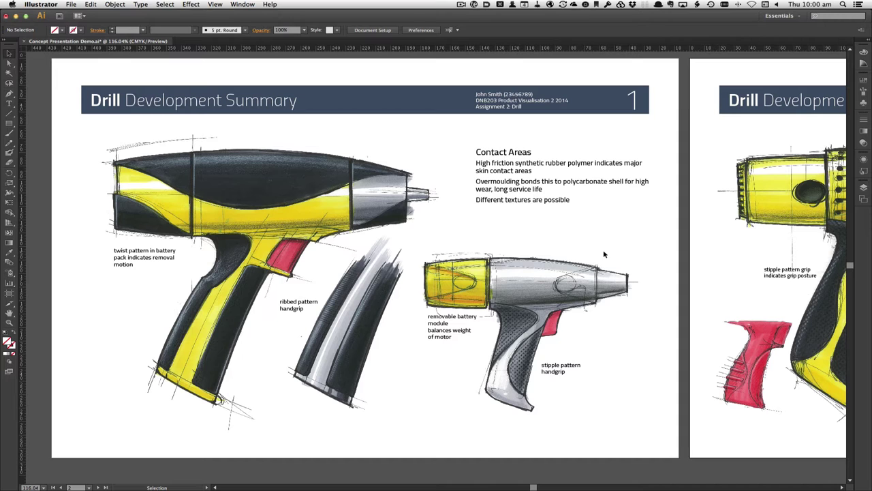
# Zoom out, then marquee-zoom so all three drill artboards fill the window.
pyautogui.press('super+minus')
pyautogui.press('super+minus')
pyautogui.press('super+minus')
pyautogui.press('super+minus')
pyautogui.moveTo(677, 166)
pyautogui.mouseDown()
pyautogui.moveTo(506, 140)
pyautogui.moveTo(445, 154)
pyautogui.mouseUp()
pyautogui.press('super+minus')
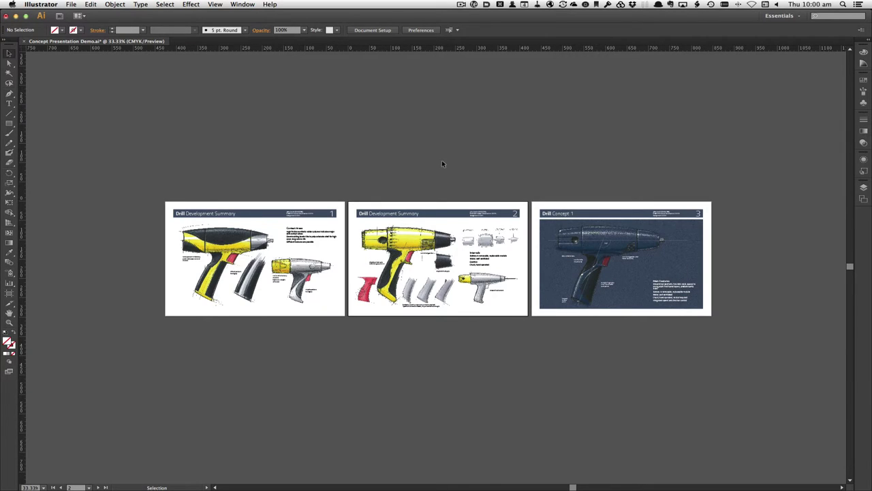
pyautogui.press('super+space')
pyautogui.moveTo(156, 195); pyautogui.dragTo(728, 321)
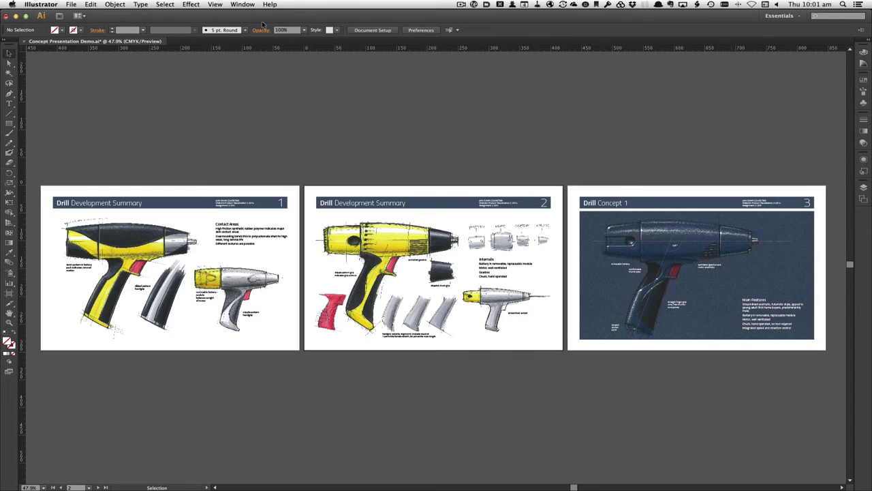
# Turn on View > Guides > Show Guides and zoom into artboard 1.
pyautogui.click(198, 4)
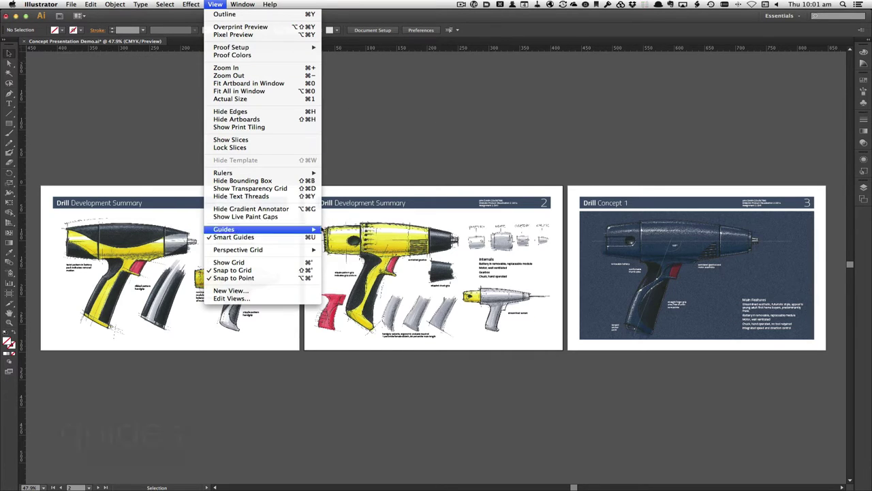
pyautogui.moveTo(259, 229)
pyautogui.click(334, 231)
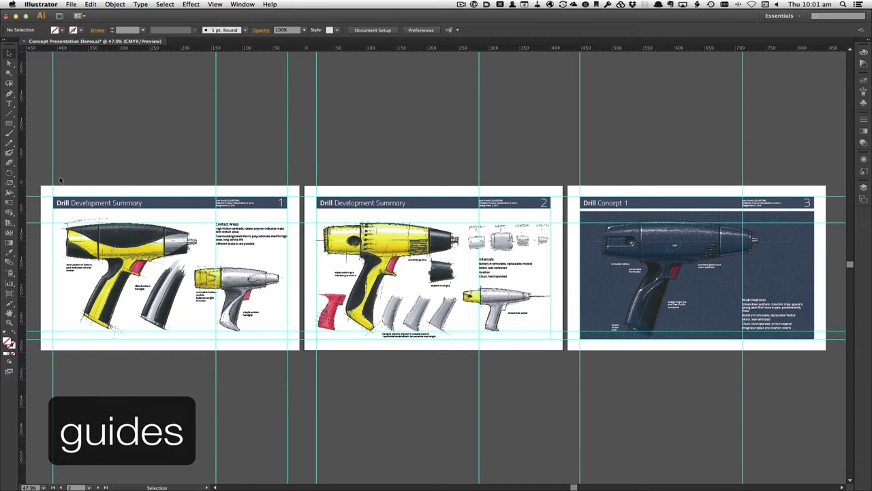
pyautogui.press('super+space')
pyautogui.moveTo(32, 181)
pyautogui.mouseDown()
pyautogui.moveTo(285, 359)
pyautogui.moveTo(304, 356)
pyautogui.mouseUp()
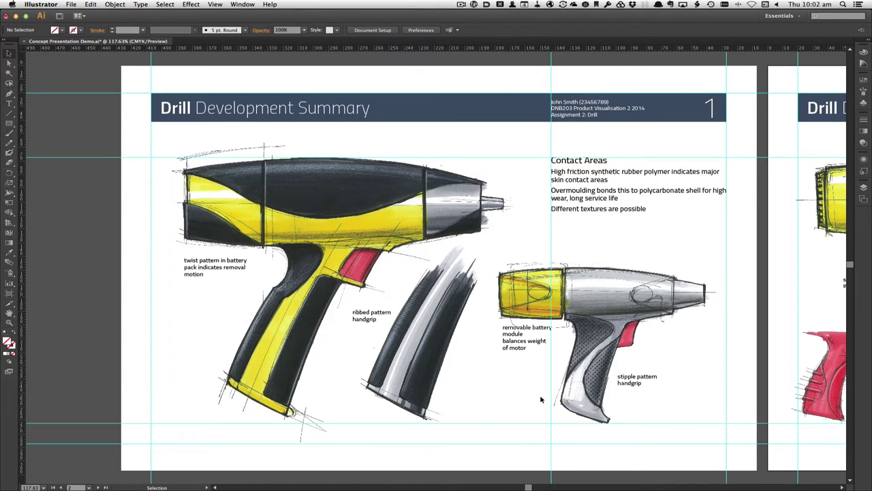
pyautogui.moveTo(138, 85)
pyautogui.mouseDown()
pyautogui.moveTo(488, 124)
pyautogui.moveTo(735, 130)
pyautogui.mouseUp()
pyautogui.click(767, 63)
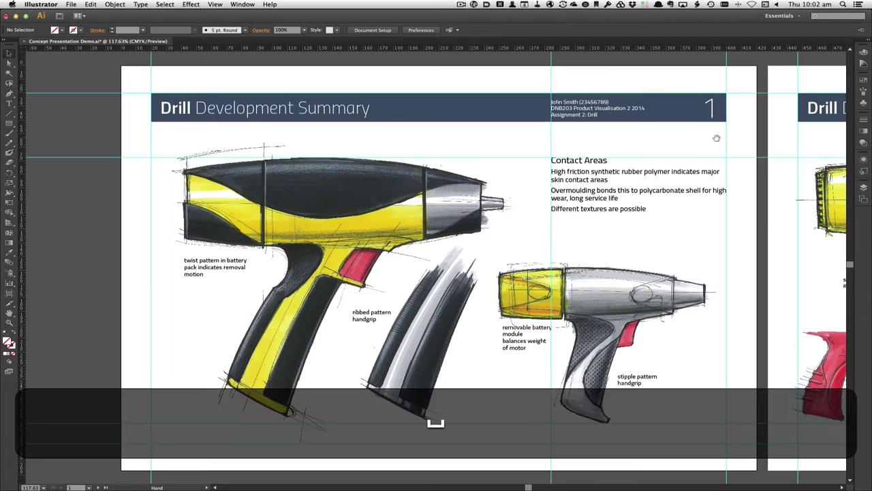
pyautogui.moveTo(717, 140); pyautogui.dragTo(181, 136)
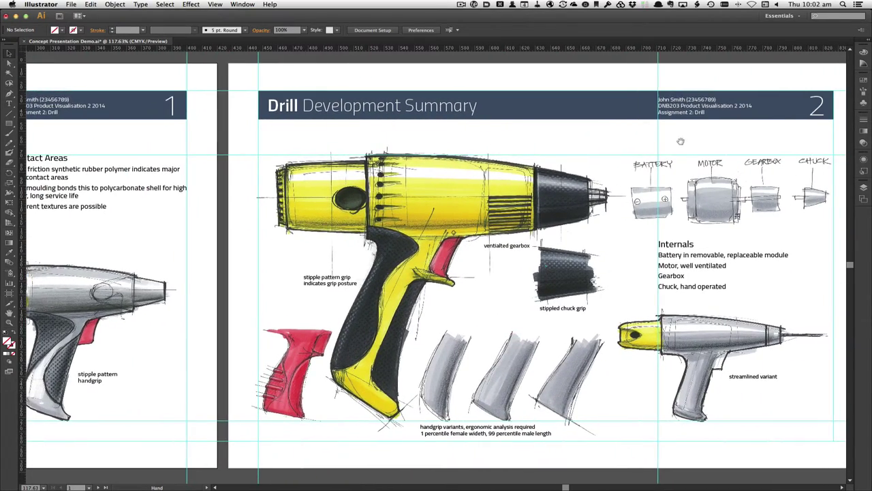
pyautogui.moveTo(681, 141); pyautogui.dragTo(113, 152)
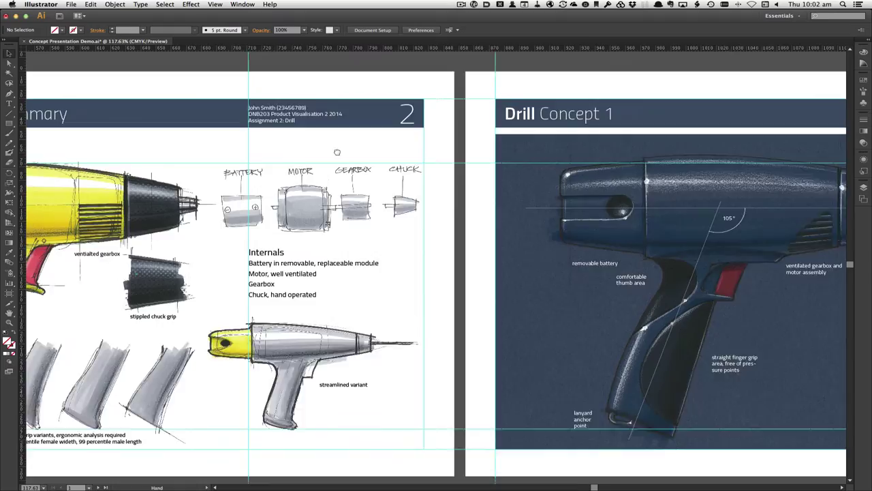
pyautogui.moveTo(256, 150); pyautogui.dragTo(622, 150)
pyautogui.moveTo(291, 173)
pyautogui.mouseDown()
pyautogui.moveTo(703, 167)
pyautogui.moveTo(691, 168)
pyautogui.mouseUp()
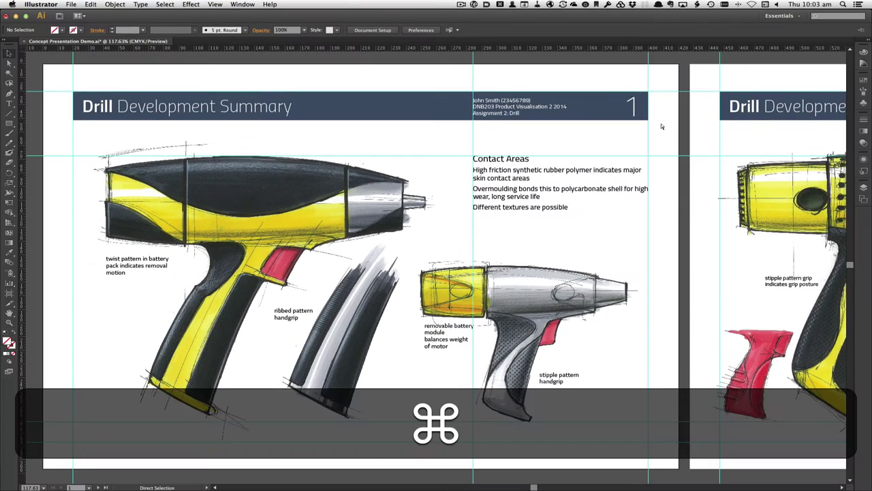
# Zoom out and pan to frame the first two drill boards side by side.
pyautogui.press('super+minus')
pyautogui.press('super+minus')
pyautogui.press('super+minus')
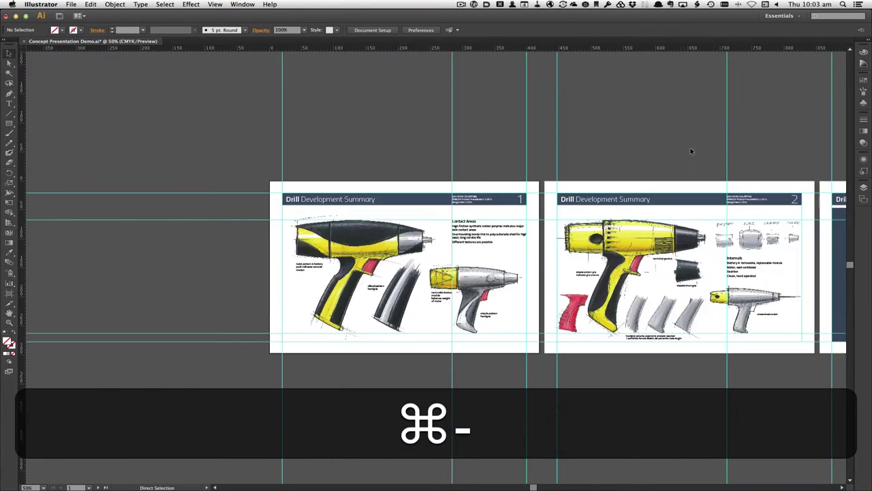
pyautogui.press('space')
pyautogui.moveTo(691, 150)
pyautogui.mouseDown()
pyautogui.moveTo(496, 120)
pyautogui.moveTo(458, 128)
pyautogui.mouseUp()
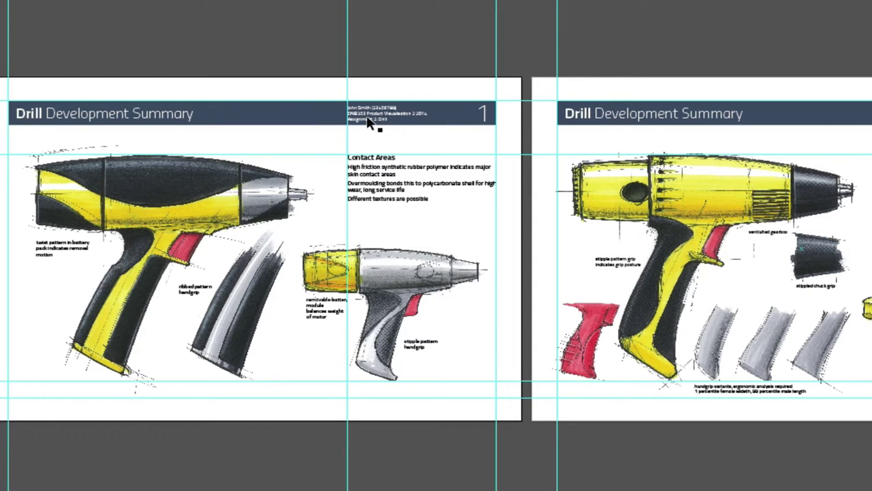
# Select each board's title in turn, deselect on empty canvas, and zoom out to fit all boards.
pyautogui.click(37, 115)
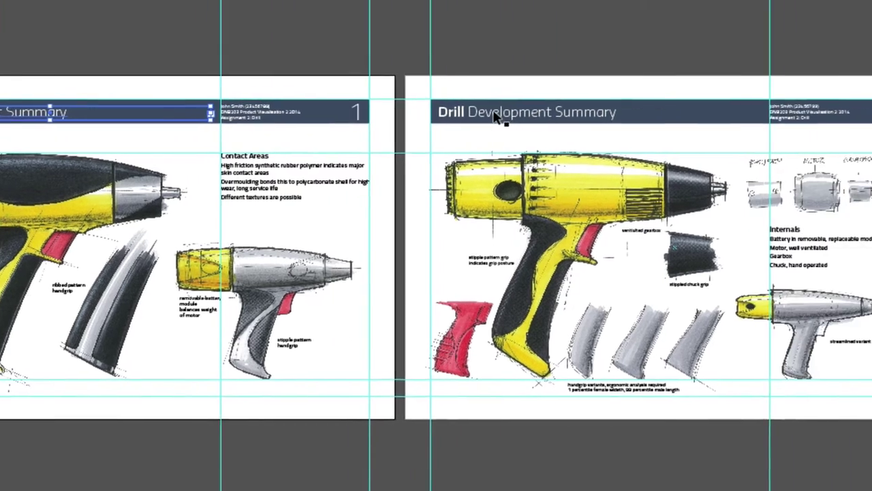
pyautogui.click(410, 114)
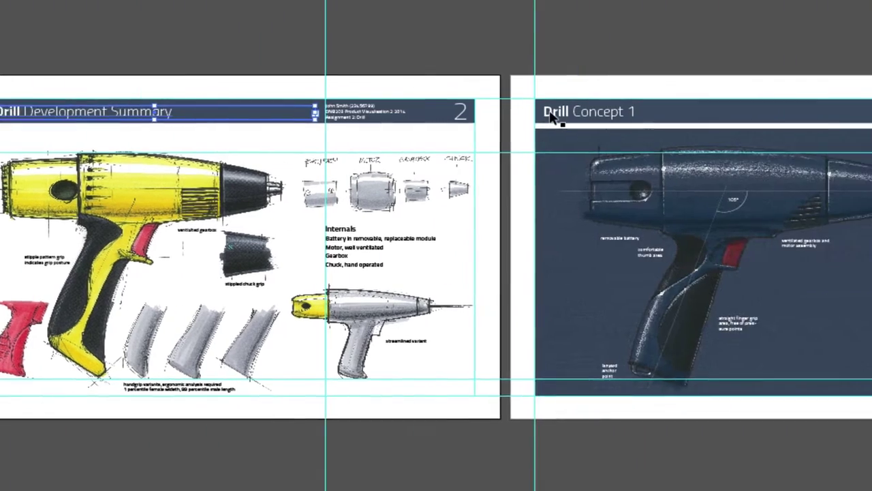
pyautogui.click(347, 115)
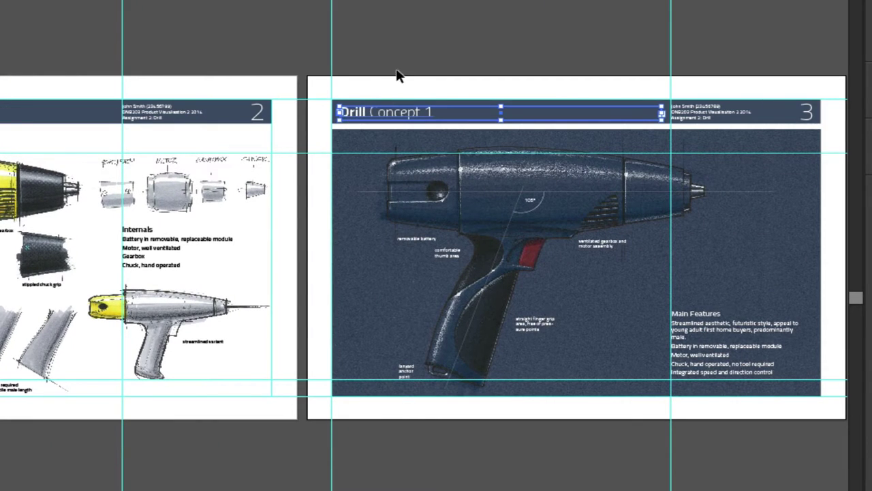
pyautogui.click(390, 90)
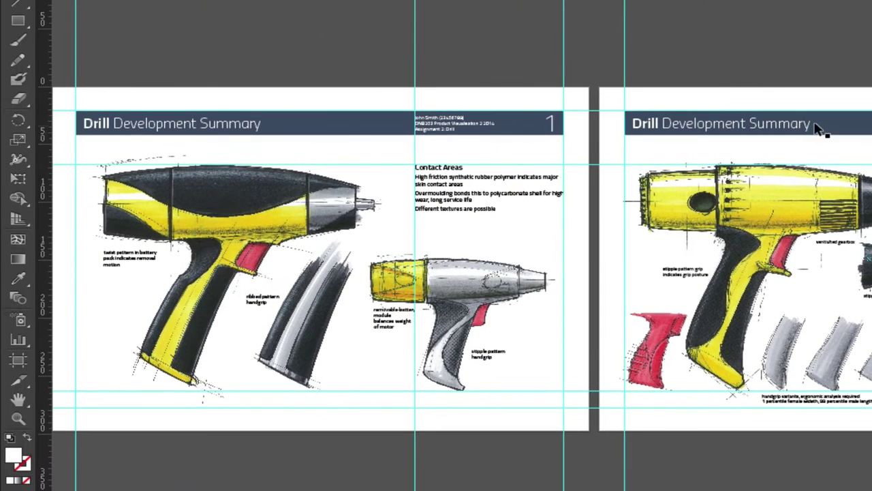
pyautogui.hotkey('ctrl', '-')
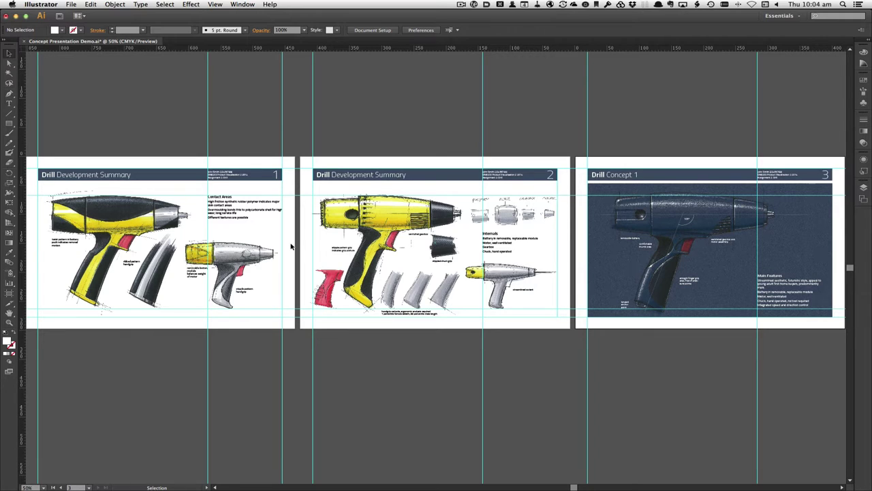
pyautogui.press('super+Tab')
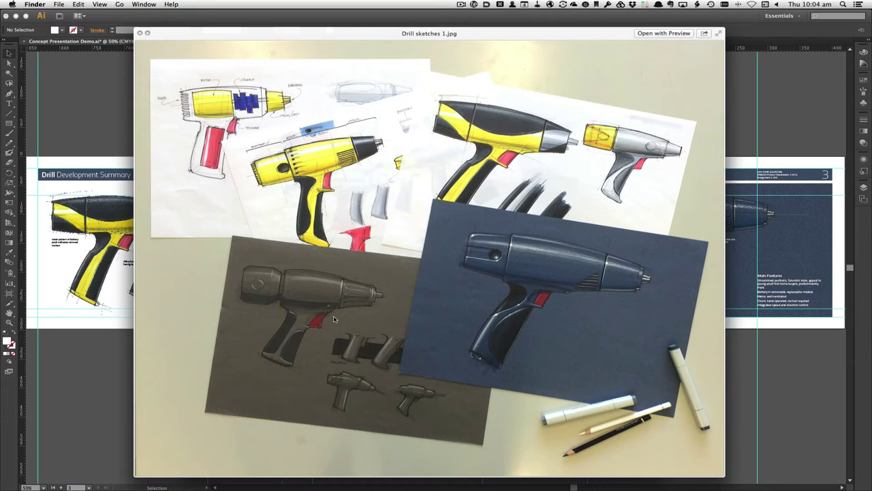
pyautogui.click(96, 162)
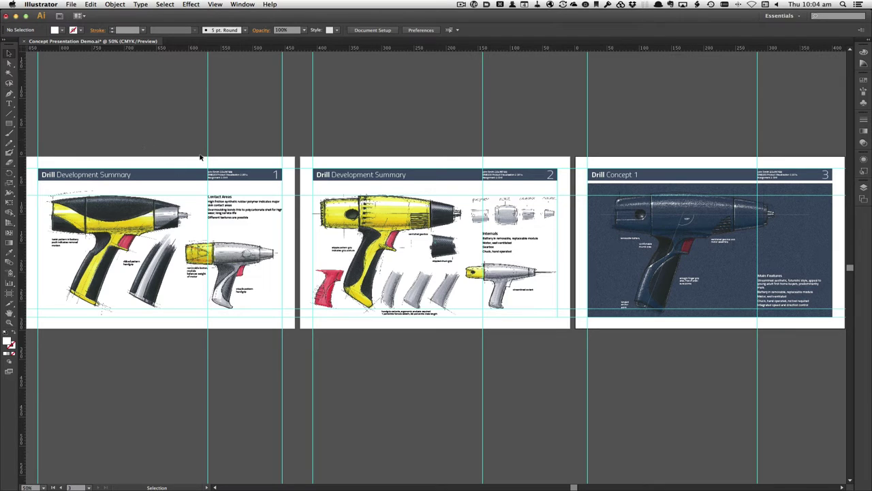
pyautogui.click(128, 176)
pyautogui.click(290, 145)
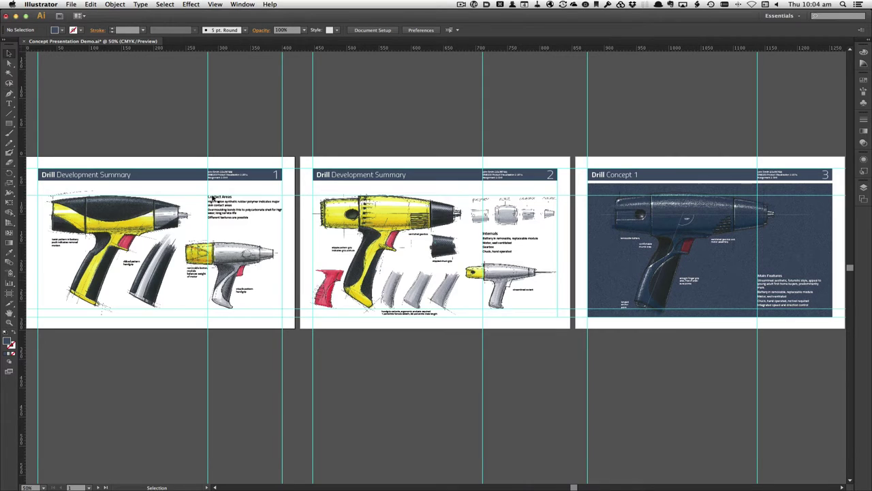
# Set the ruler origin at board 1's top-left corner and place a vertical guide just left of it.
pyautogui.press('super+space')
pyautogui.moveTo(293, 150); pyautogui.dragTo(78, 334)
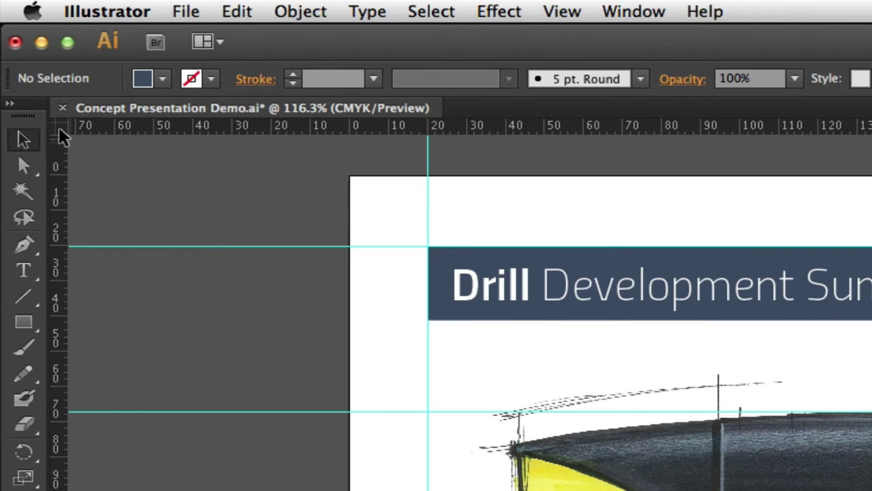
pyautogui.moveTo(59, 130); pyautogui.dragTo(349, 175)
pyautogui.moveTo(56, 283); pyautogui.dragTo(428, 243)
pyautogui.hscroll(-5, 161, 234)
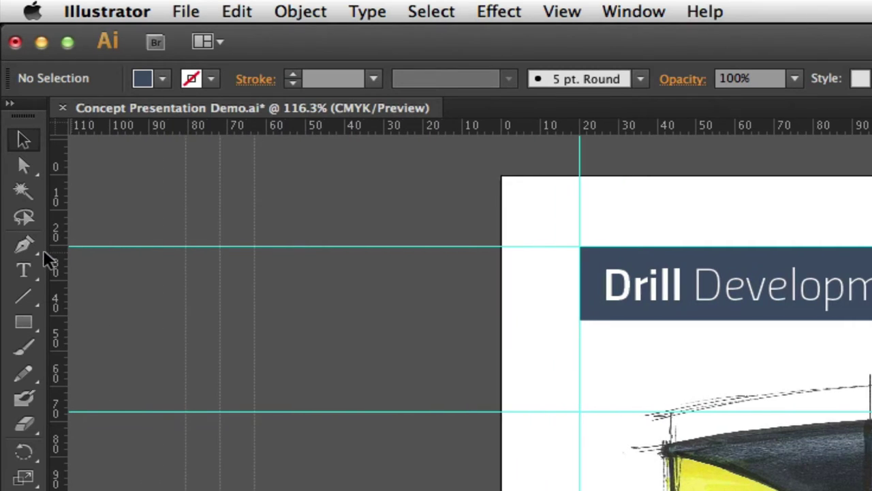
pyautogui.hscroll(-2, 43, 249)
pyautogui.moveTo(380, 258); pyautogui.dragTo(441, 258)
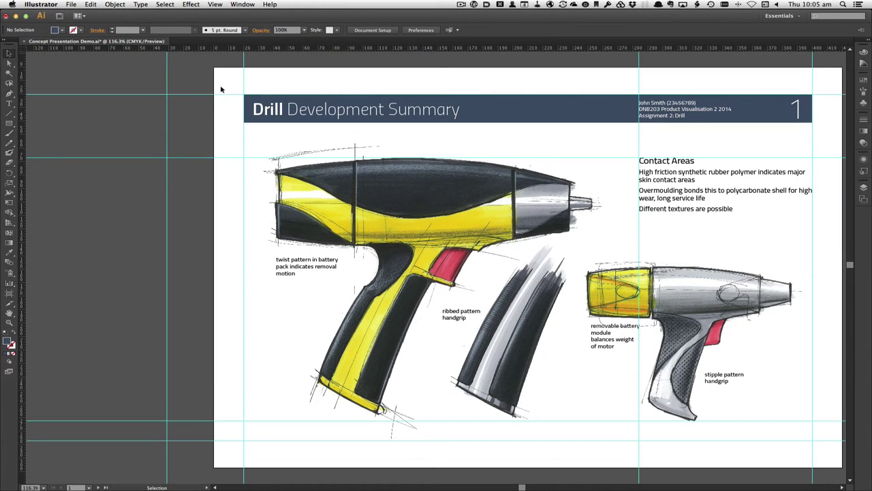
# Unlock guides, delete the stray vertical guide left of board 1, and lock guides again.
pyautogui.press('space')
pyautogui.moveTo(333, 109); pyautogui.dragTo(243, 111)
pyautogui.click(215, 4)
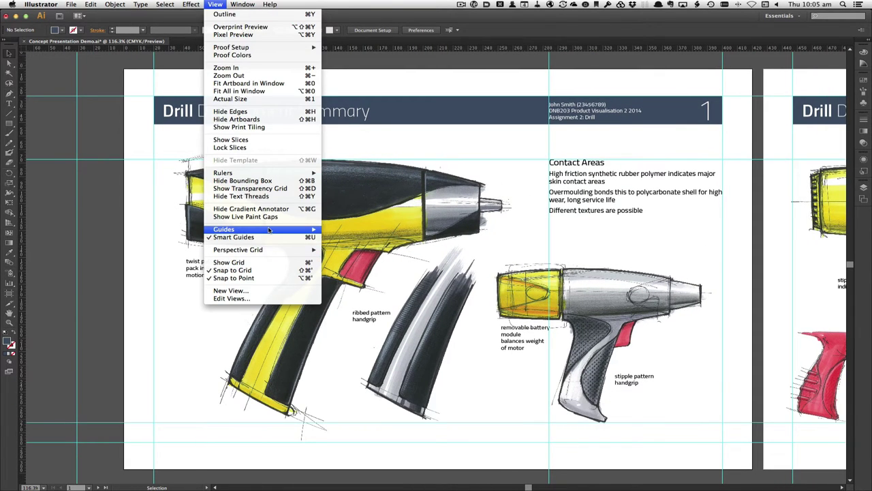
pyautogui.moveTo(225, 229)
pyautogui.click(340, 238)
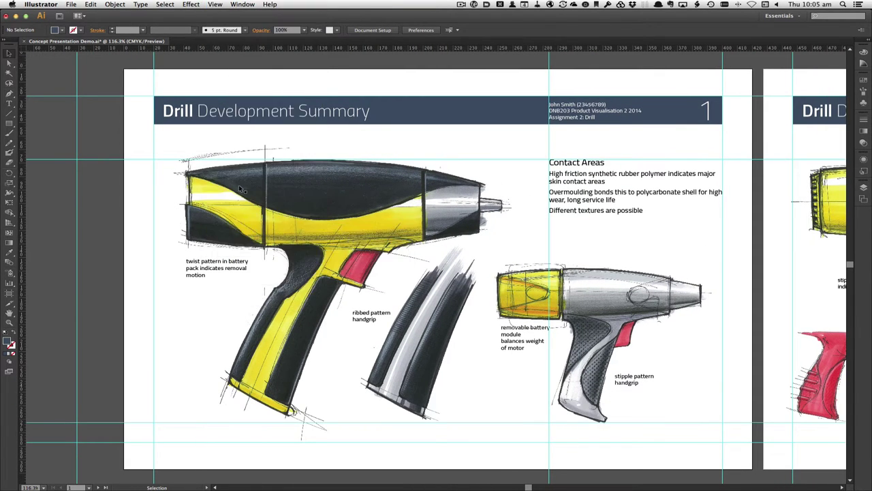
pyautogui.click(77, 81)
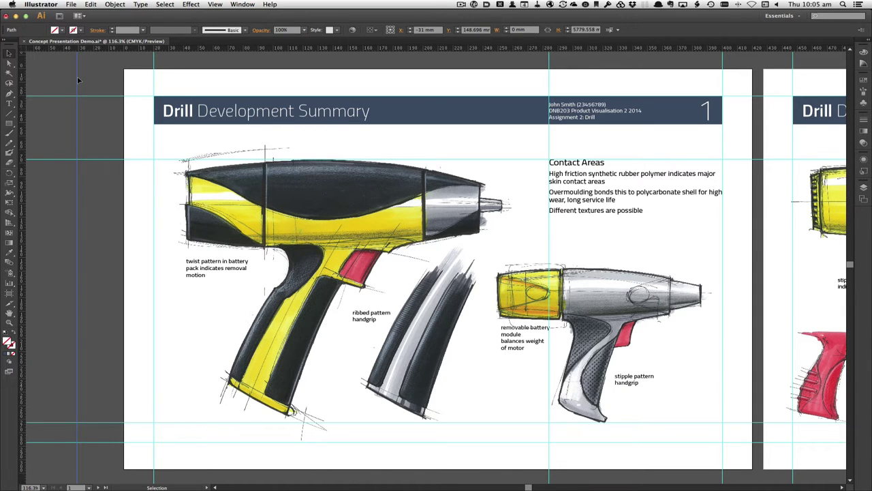
pyautogui.press('BackSpace')
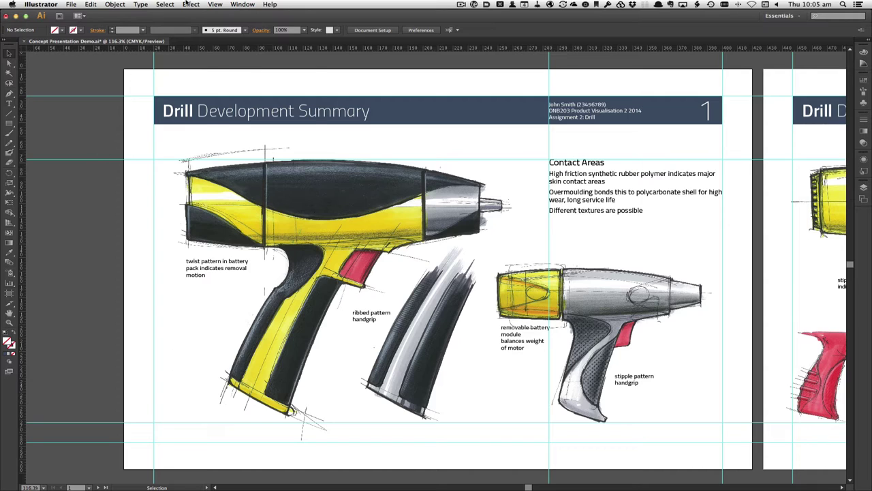
pyautogui.click(191, 4)
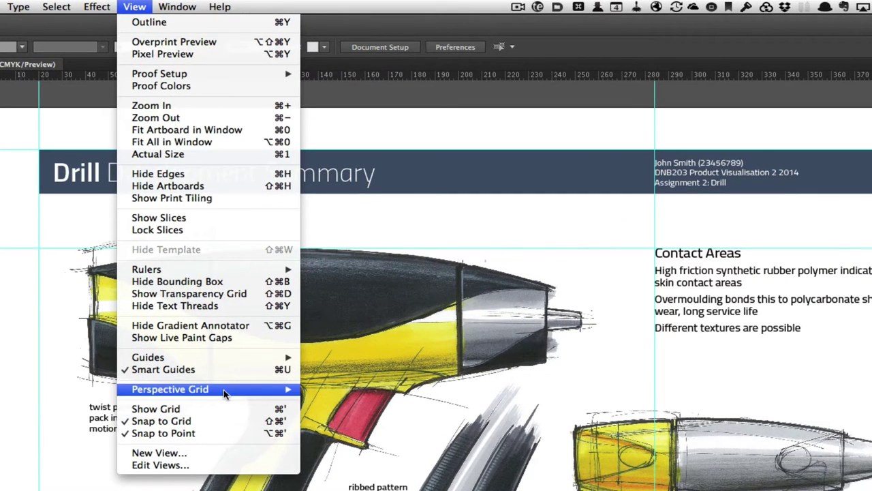
pyautogui.moveTo(148, 357)
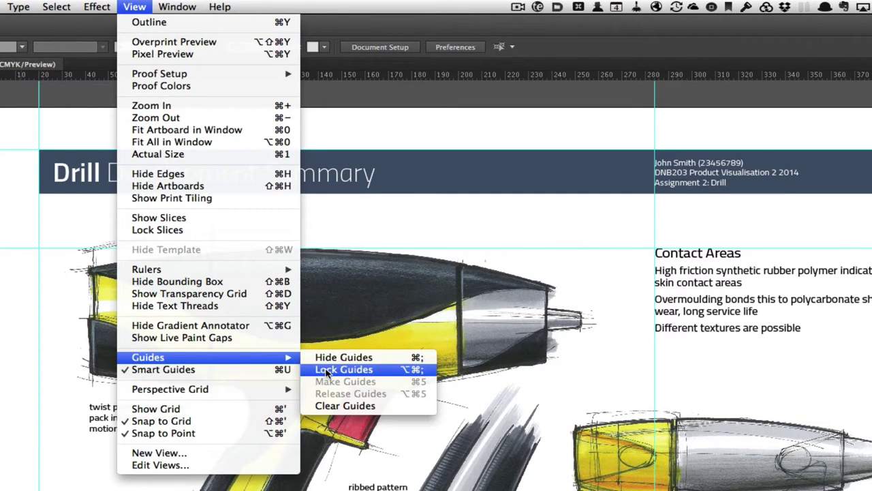
pyautogui.click(328, 371)
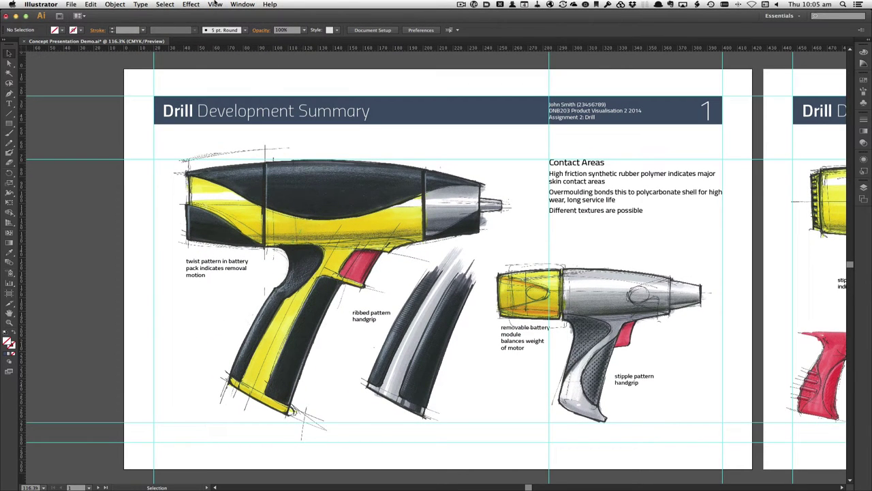
pyautogui.click(215, 4)
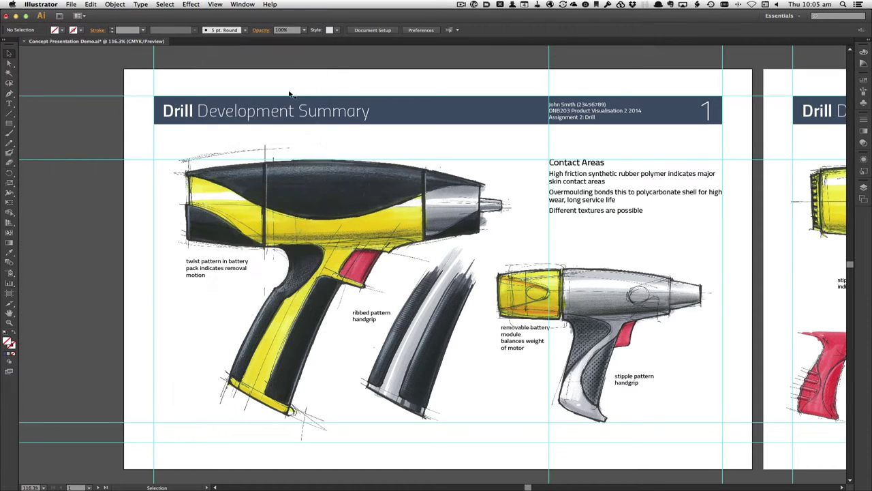
pyautogui.moveTo(169, 272)
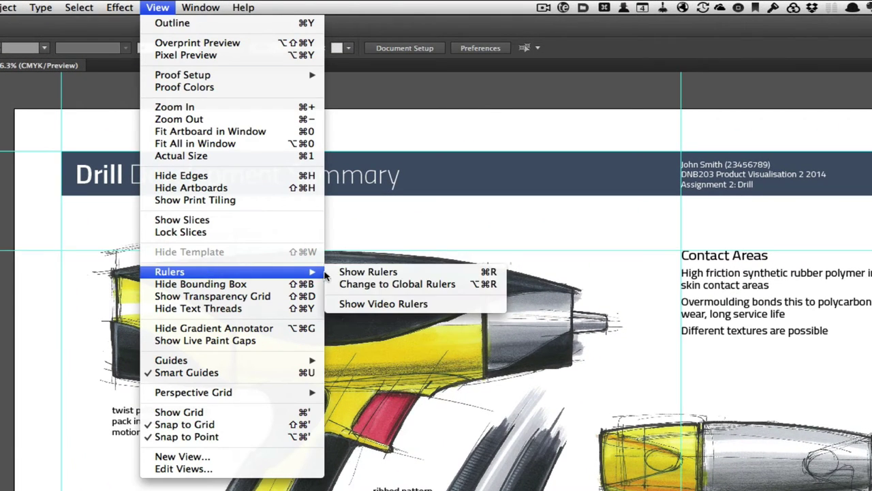
pyautogui.click(368, 272)
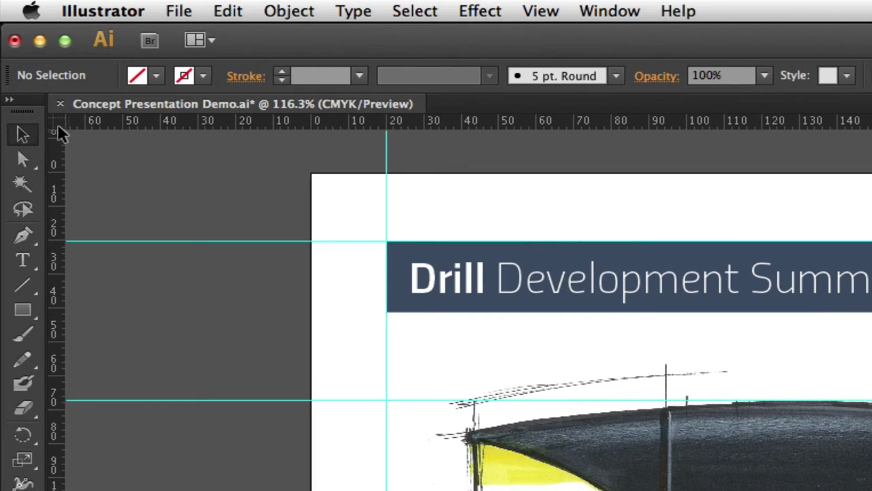
pyautogui.moveTo(59, 127); pyautogui.dragTo(398, 230)
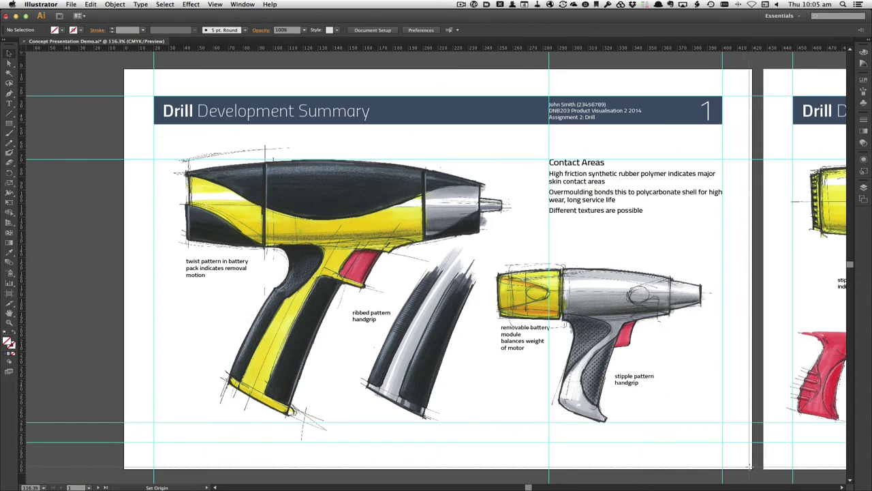
pyautogui.moveTo(750, 466); pyautogui.dragTo(752, 469)
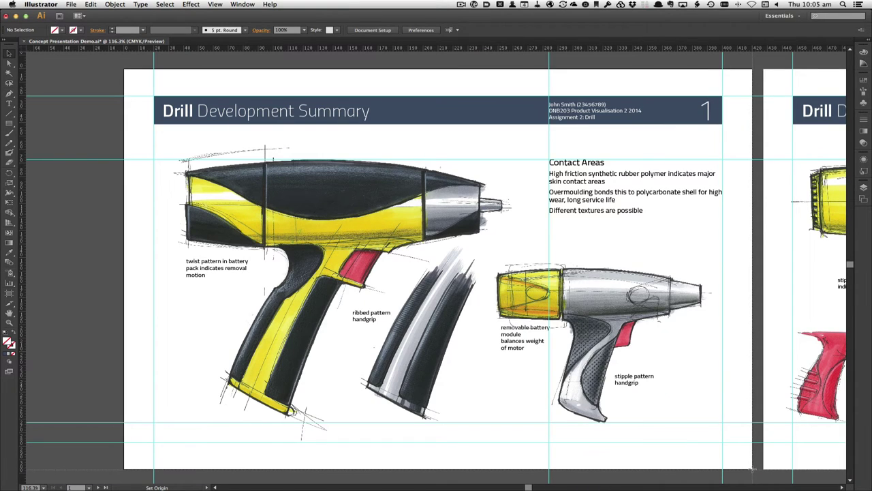
pyautogui.moveTo(752, 469); pyautogui.dragTo(754, 469)
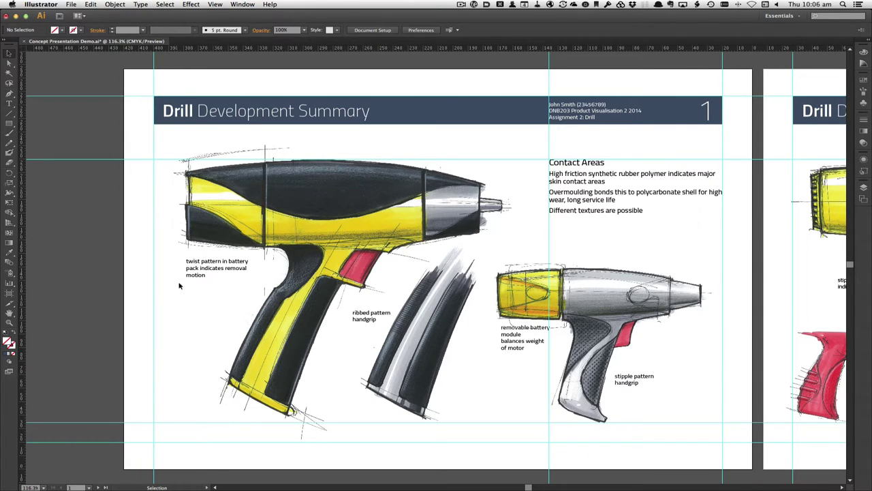
pyautogui.doubleClick(22, 51)
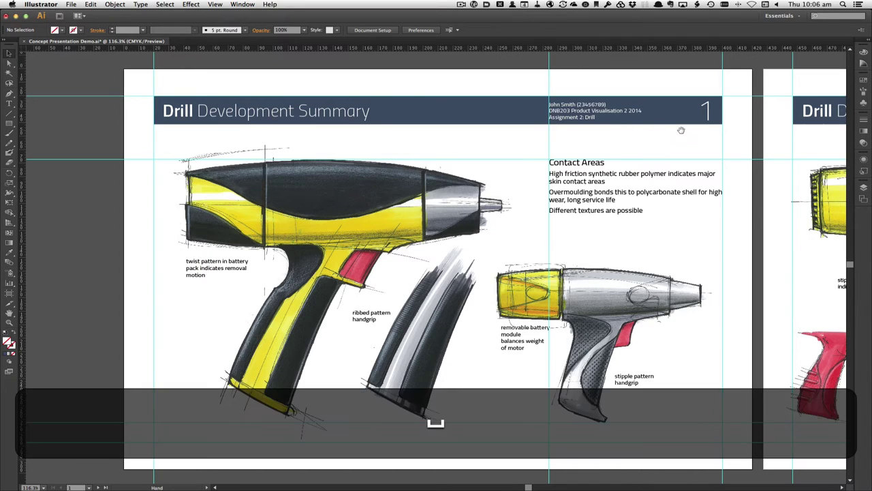
# Pan to the second drill board, make it the active artboard, and check the Artboards list.
pyautogui.moveTo(510, 139)
pyautogui.mouseDown()
pyautogui.moveTo(385, 143)
pyautogui.moveTo(129, 84)
pyautogui.mouseUp()
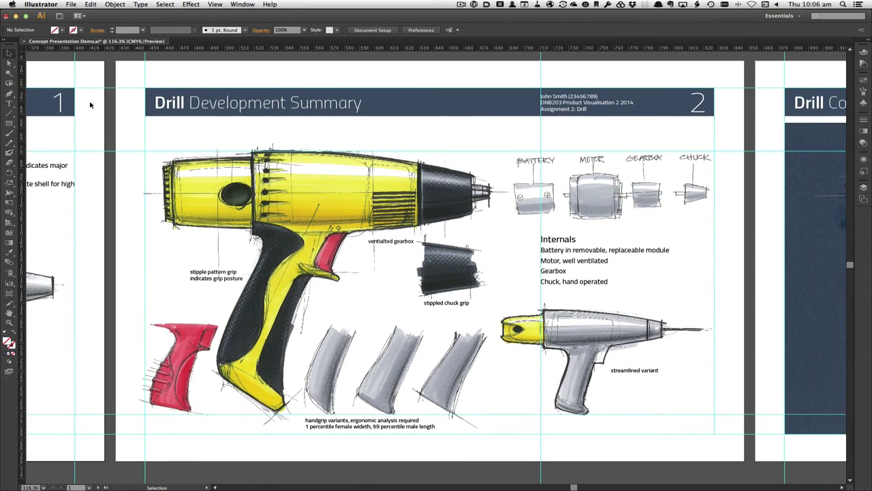
pyautogui.click(129, 84)
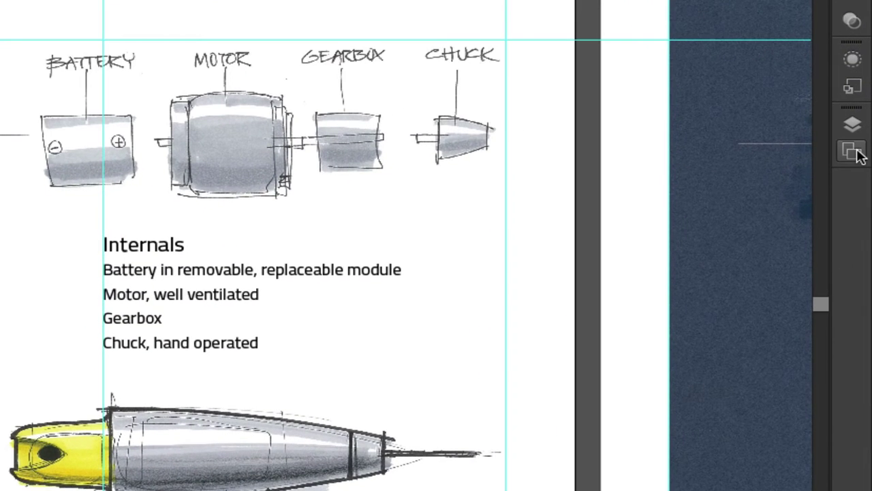
pyautogui.click(853, 152)
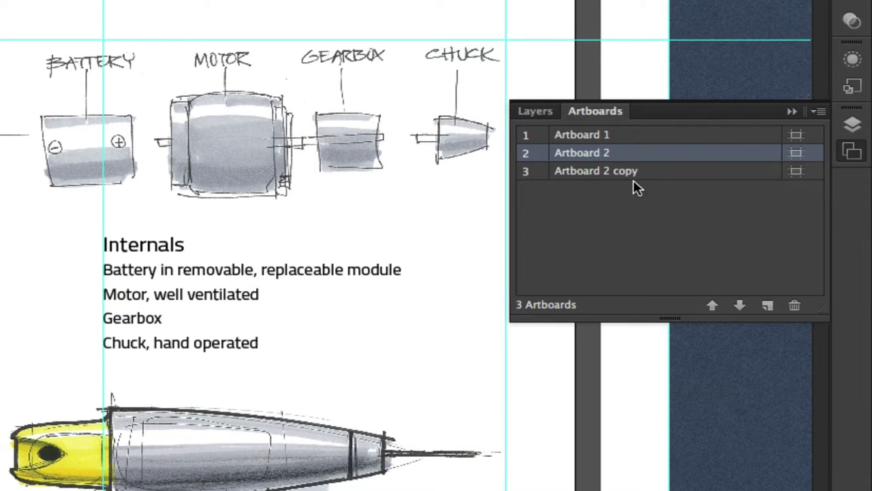
pyautogui.click(853, 153)
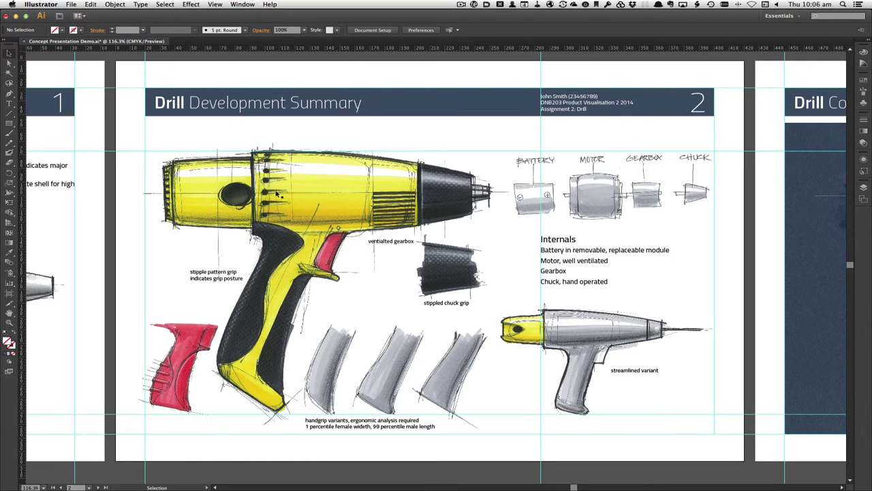
pyautogui.click(235, 111)
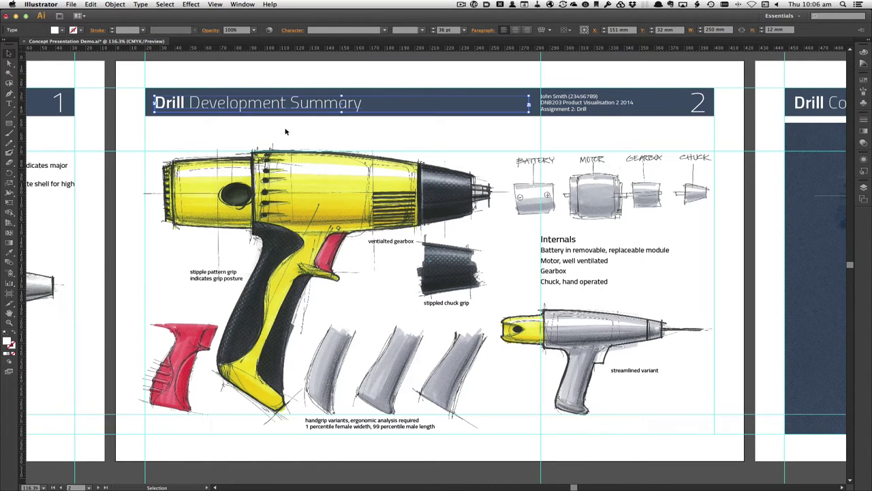
pyautogui.doubleClick(222, 102)
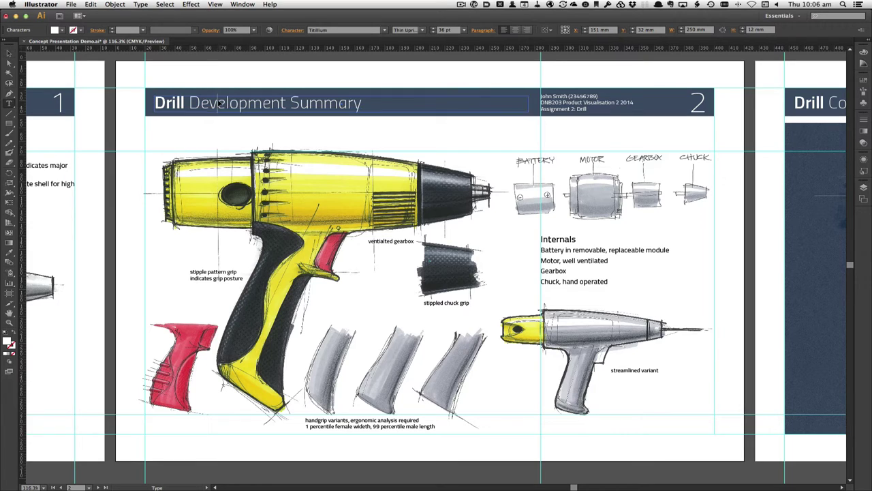
pyautogui.moveTo(362, 105); pyautogui.dragTo(189, 103)
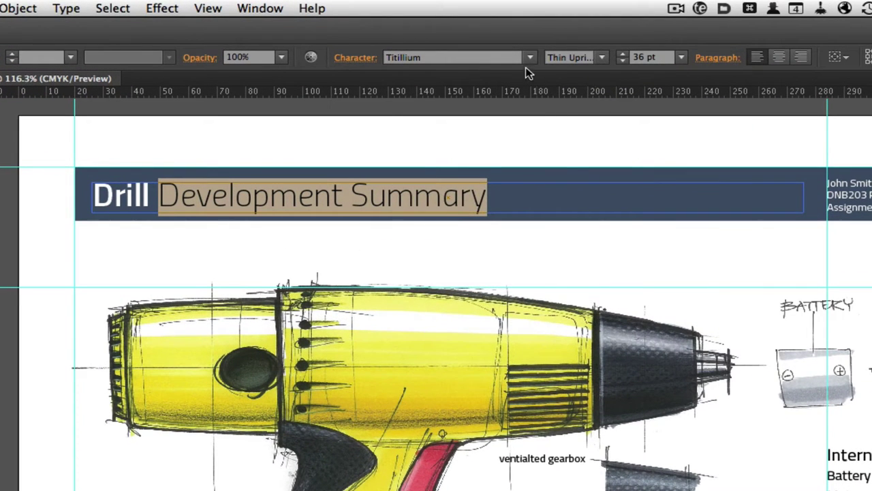
pyautogui.click(384, 31)
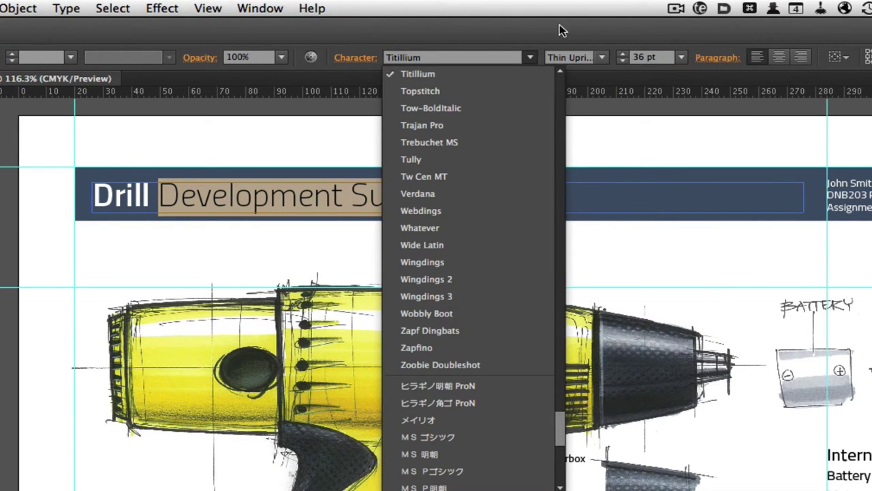
pyautogui.click(597, 54)
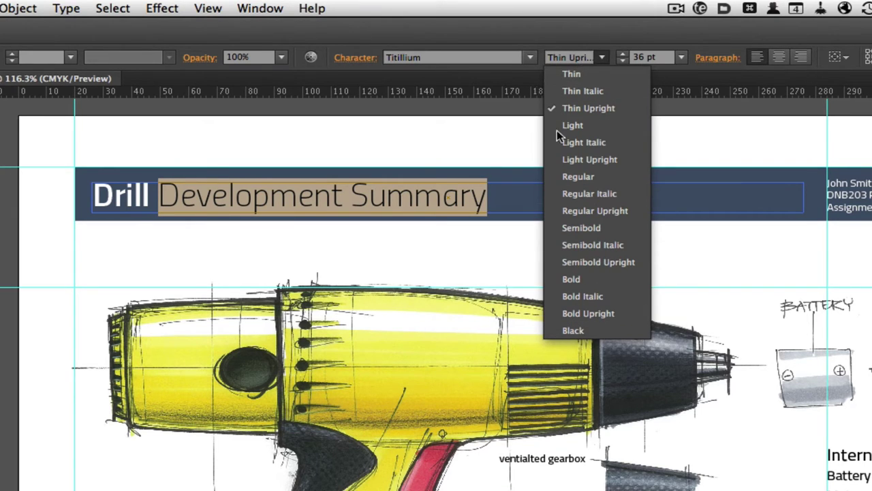
pyautogui.click(488, 206)
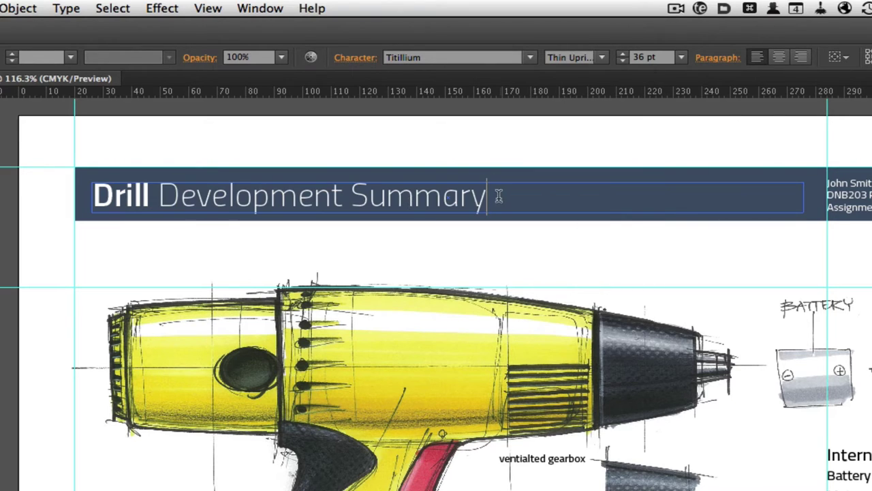
pyautogui.moveTo(156, 195); pyautogui.dragTo(89, 195)
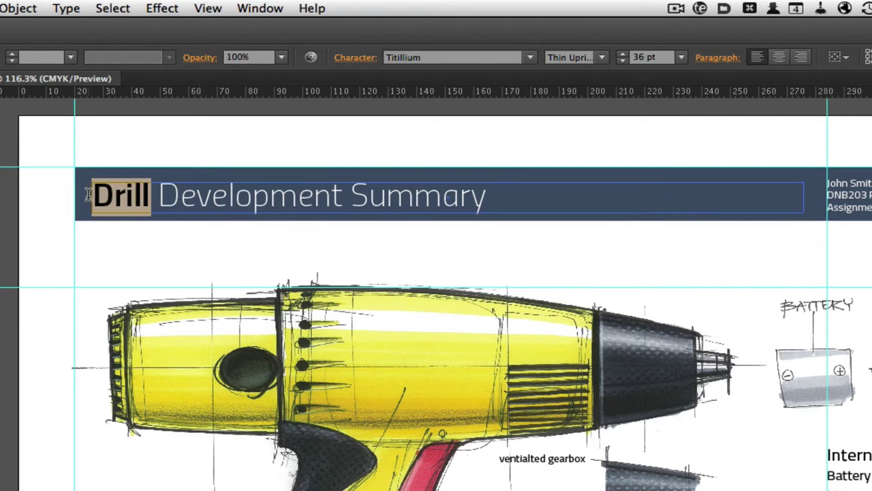
pyautogui.click(601, 59)
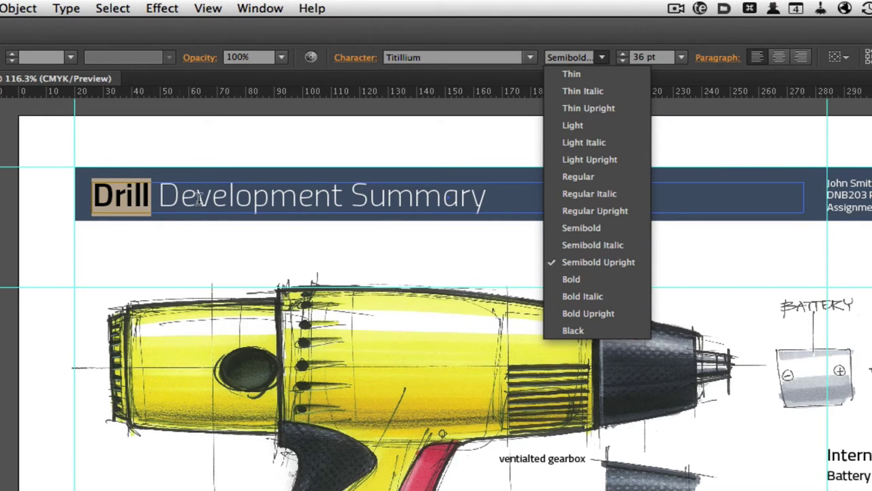
pyautogui.click(589, 330)
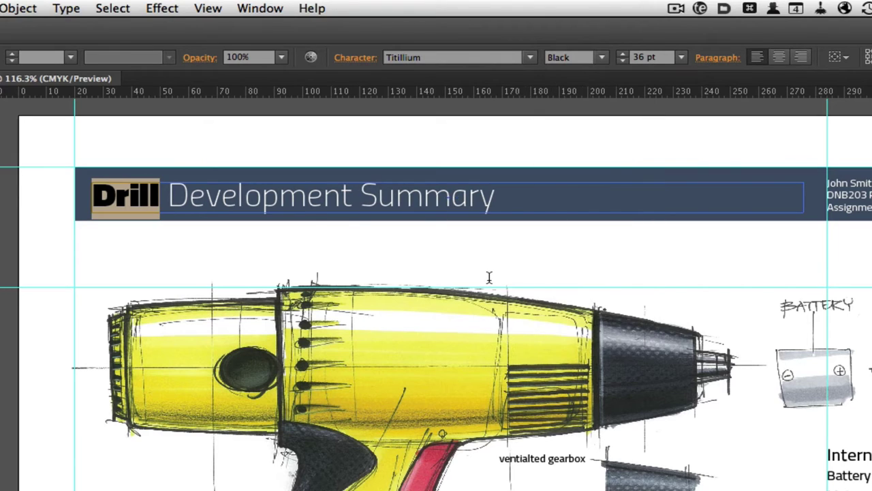
pyautogui.click(206, 194)
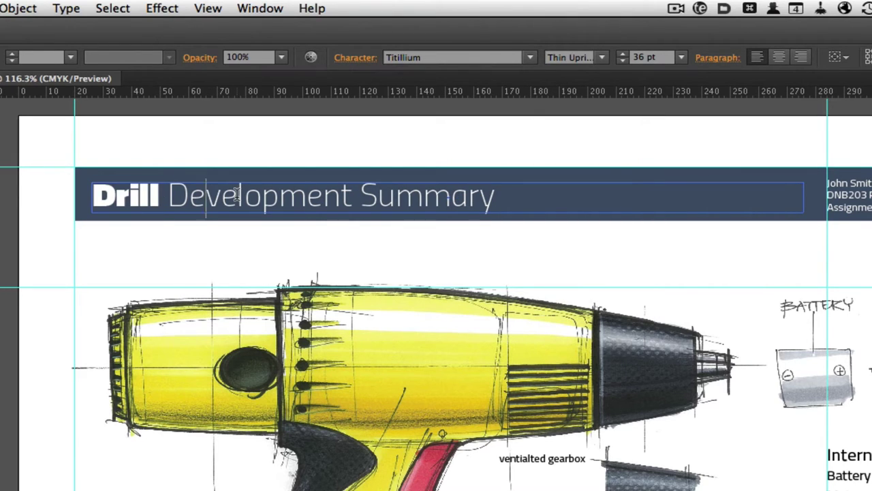
pyautogui.press('ctrl')
pyautogui.hotkey('ctrl', 'z')
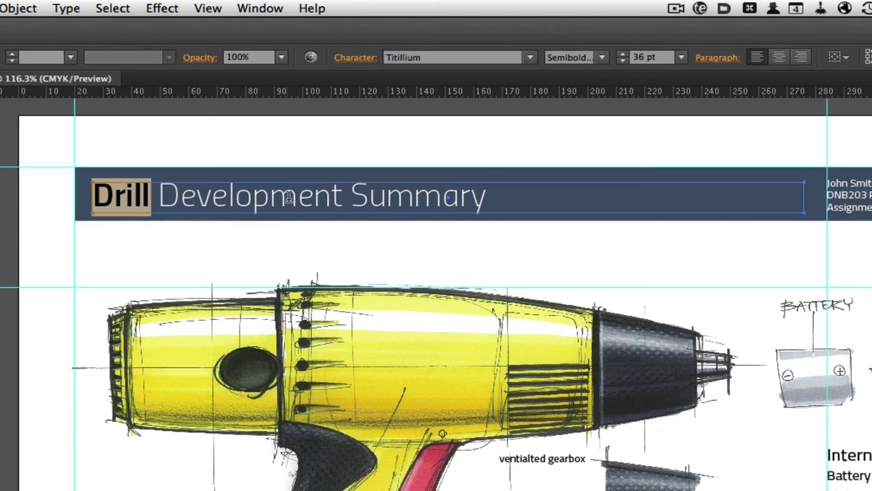
pyautogui.click(559, 197)
pyautogui.moveTo(559, 197); pyautogui.dragTo(330, 214)
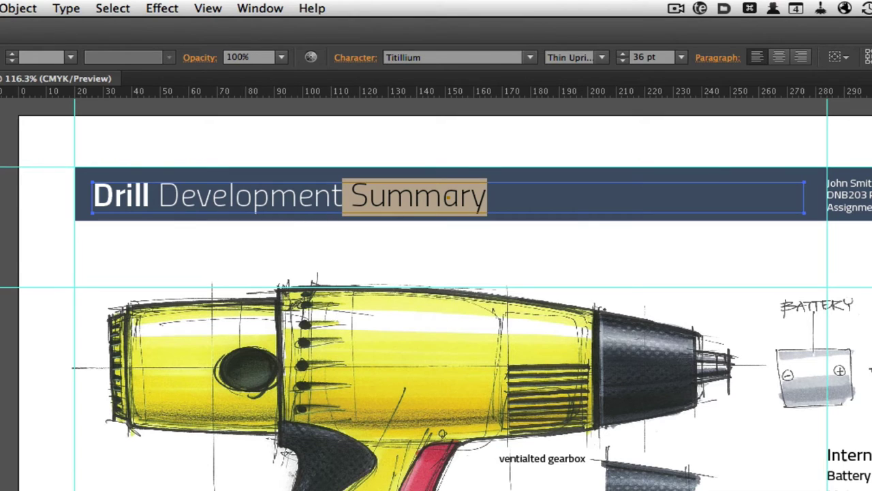
pyautogui.click(845, 184)
pyautogui.hscroll(10, 673, 184)
pyautogui.hscroll(2, 673, 184)
pyautogui.moveTo(604, 184); pyautogui.dragTo(489, 184)
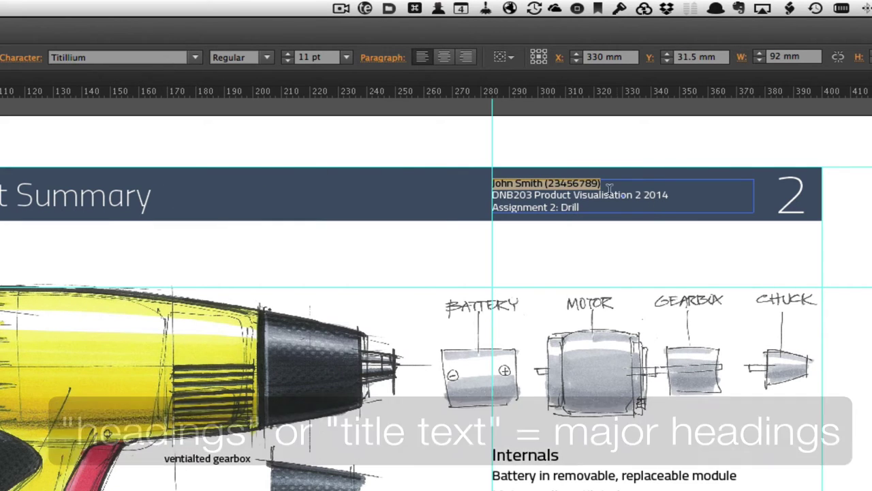
pyautogui.moveTo(588, 471); pyautogui.dragTo(492, 455)
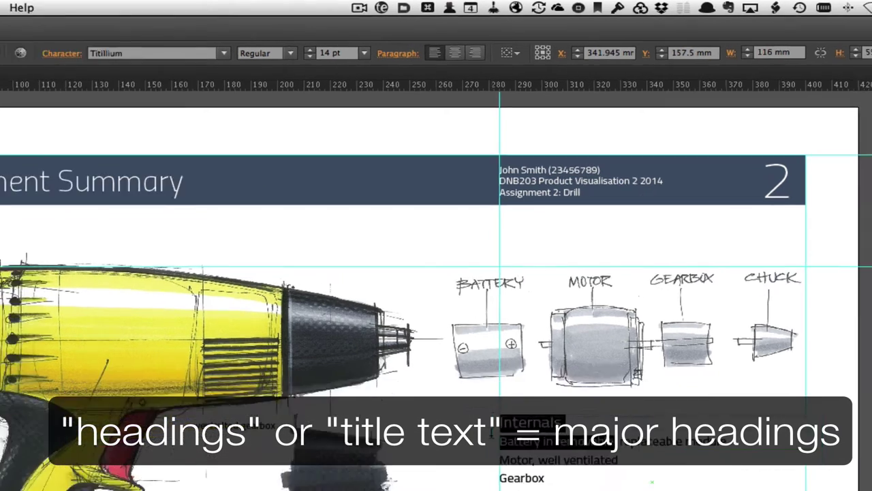
pyautogui.moveTo(606, 249); pyautogui.dragTo(535, 250)
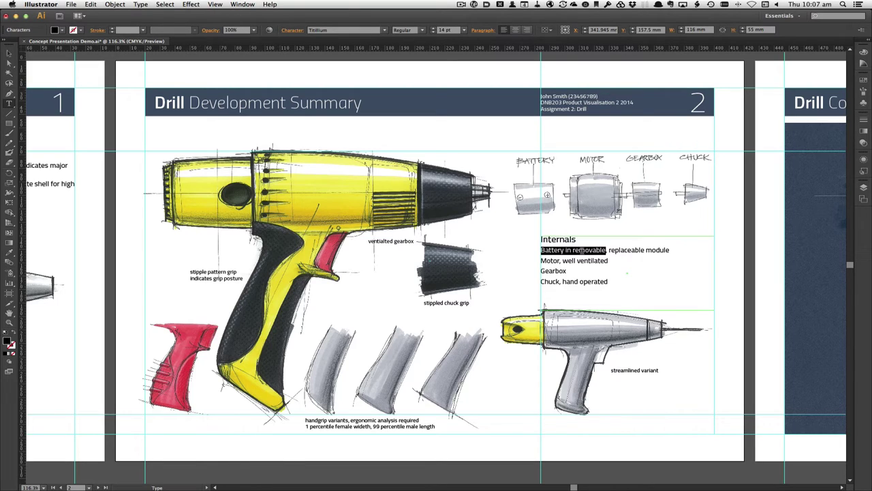
pyautogui.click(595, 274)
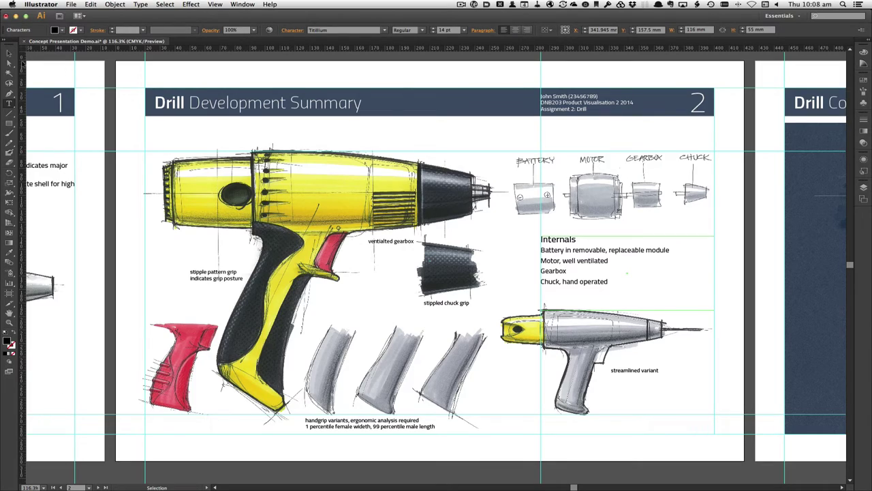
pyautogui.press('Escape')
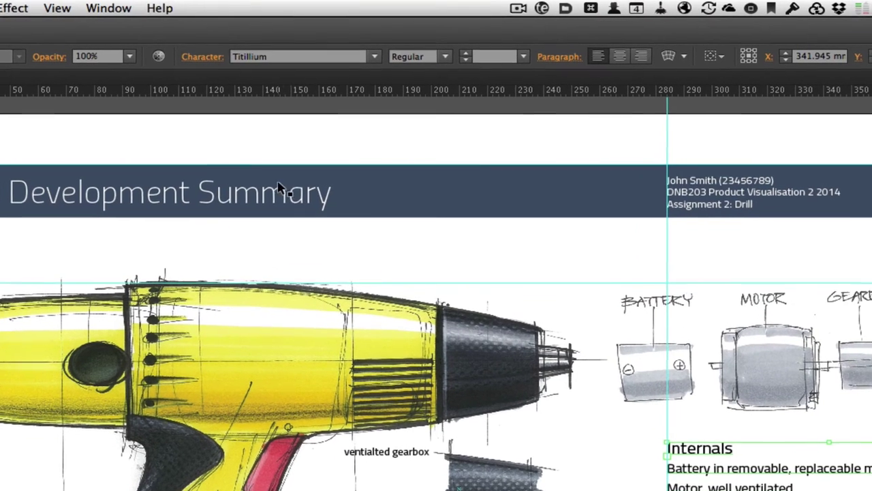
pyautogui.click(279, 189)
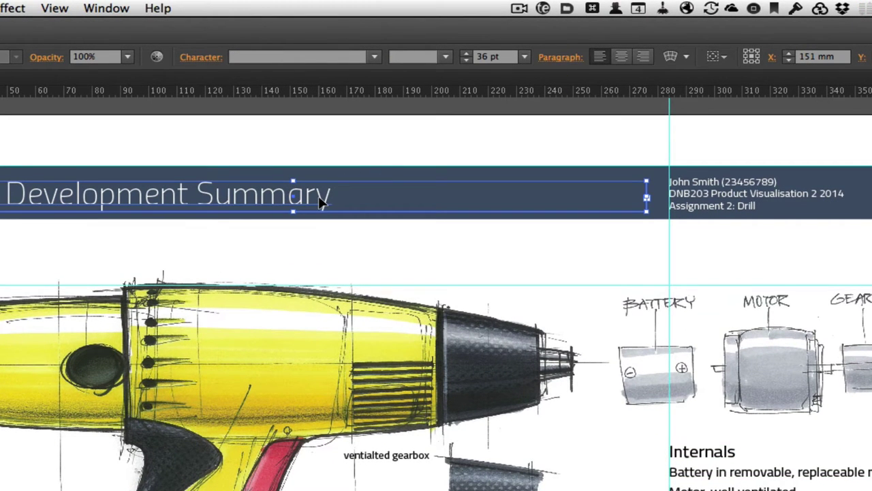
pyautogui.doubleClick(319, 197)
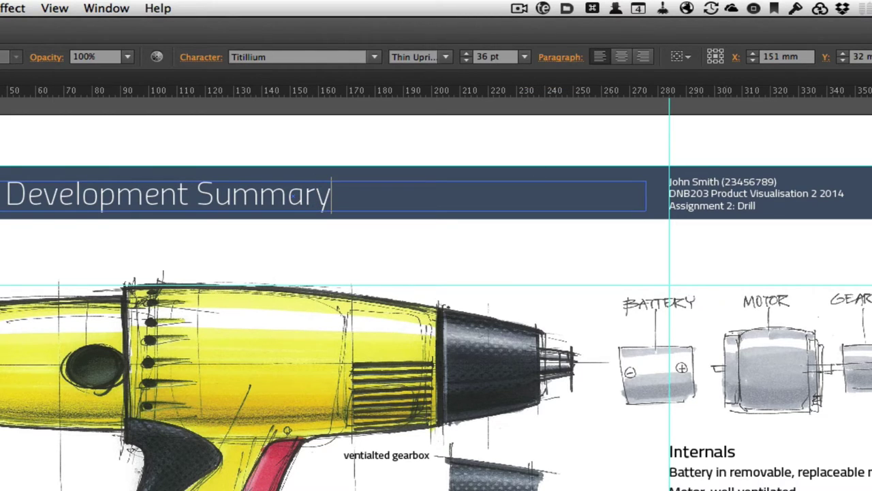
pyautogui.press('Escape')
pyautogui.click(708, 194)
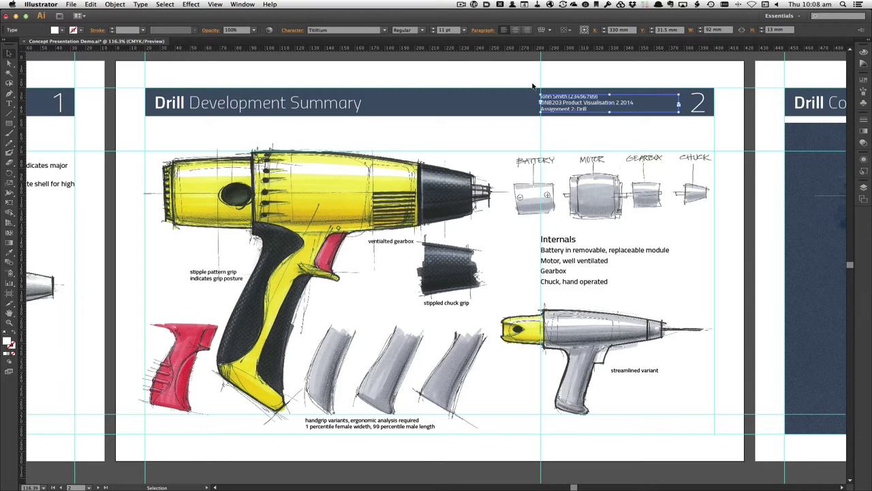
pyautogui.click(580, 80)
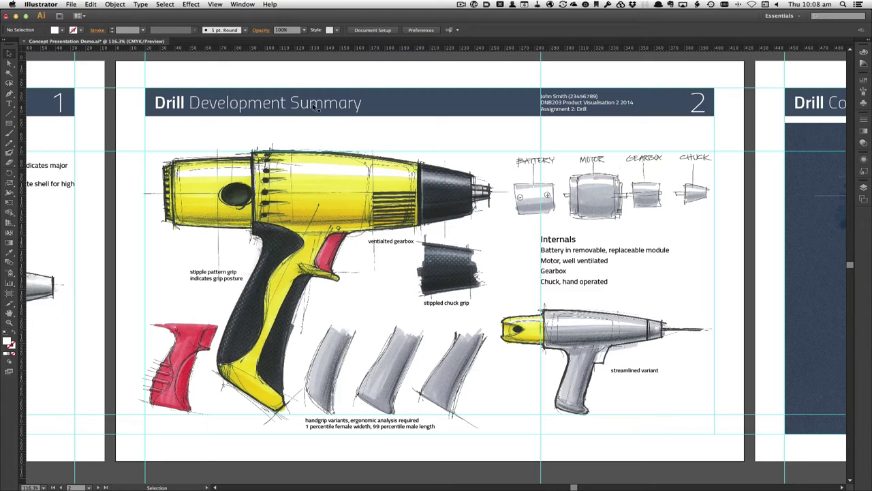
pyautogui.click(580, 250)
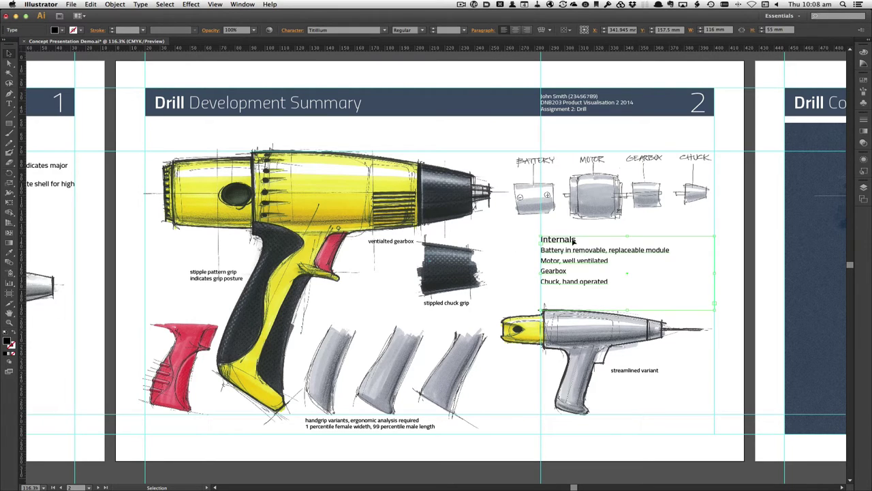
pyautogui.doubleClick(608, 260)
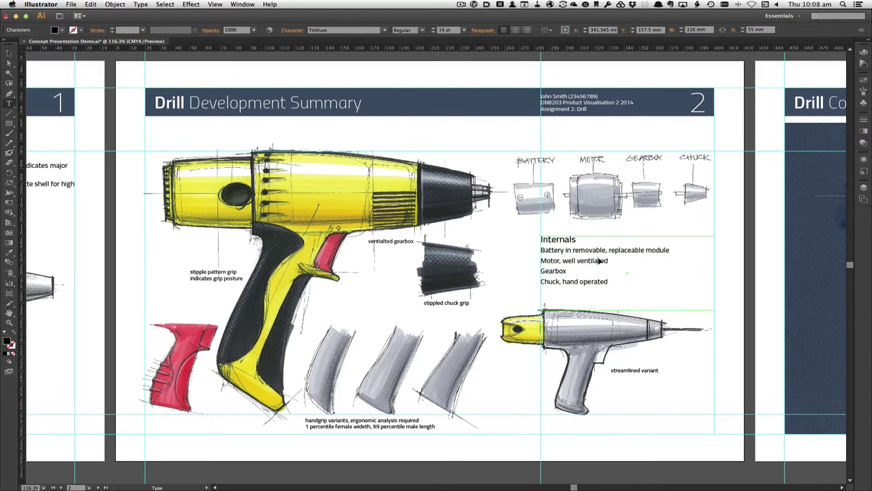
pyautogui.moveTo(608, 261); pyautogui.dragTo(538, 261)
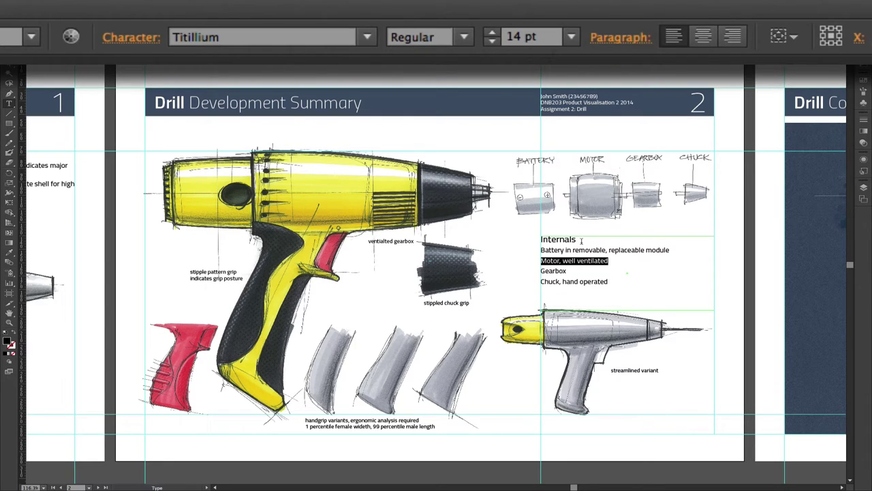
pyautogui.moveTo(581, 240); pyautogui.dragTo(539, 240)
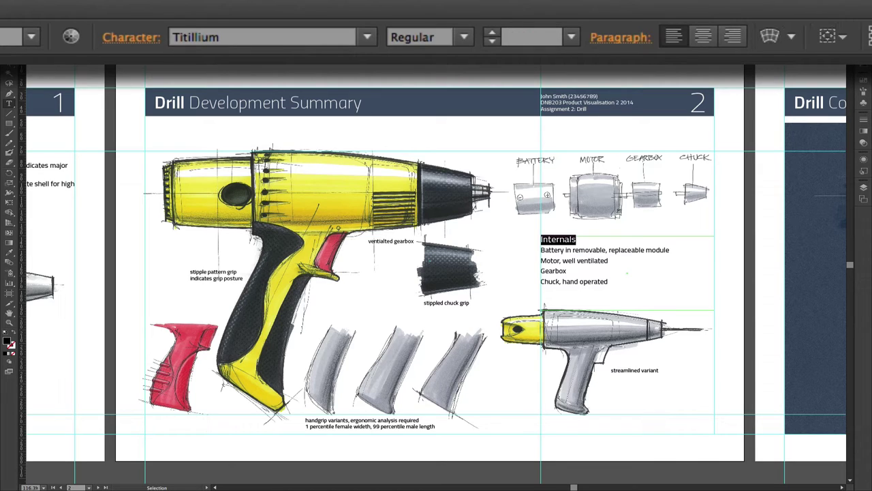
pyautogui.click(397, 243)
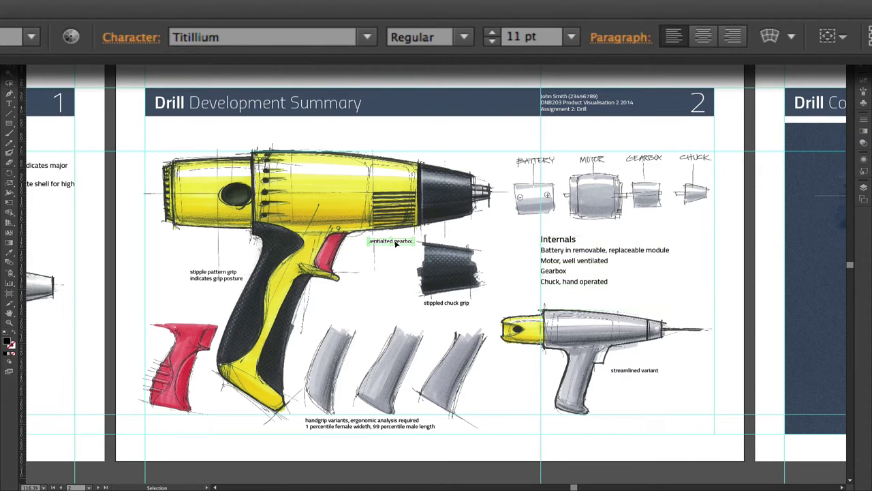
pyautogui.click(444, 302)
pyautogui.click(639, 372)
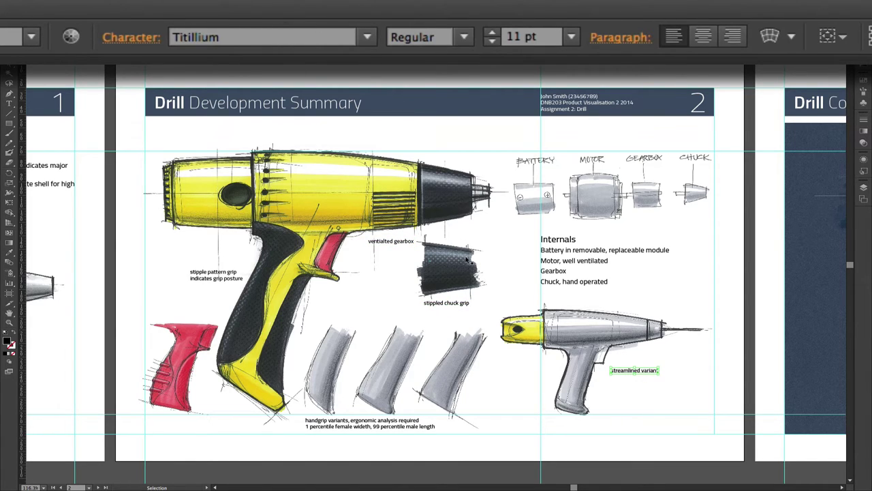
pyautogui.click(354, 426)
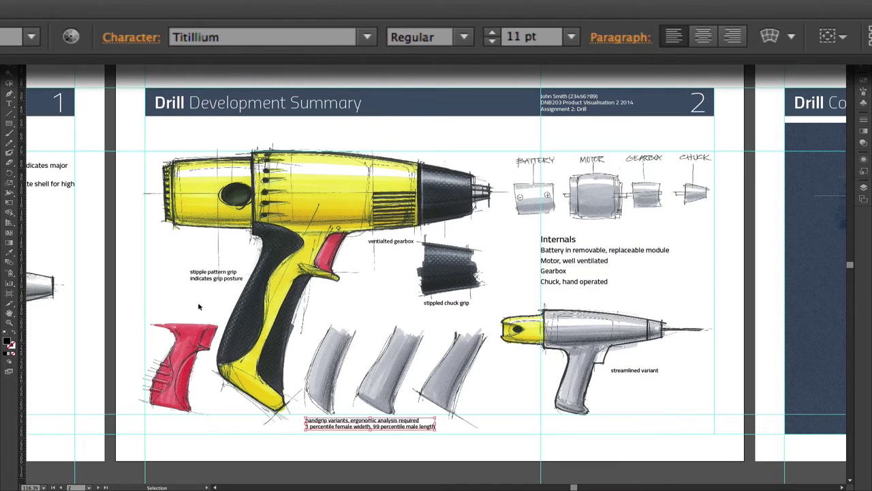
pyautogui.click(205, 276)
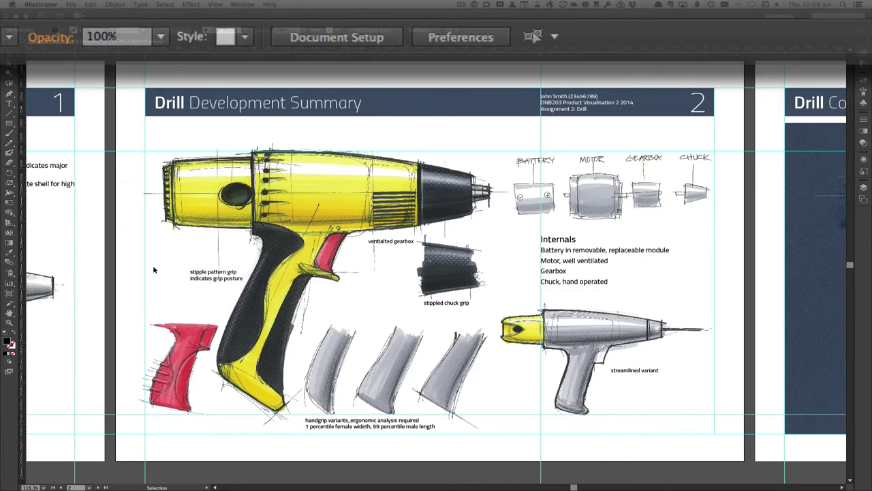
pyautogui.moveTo(156, 270)
pyautogui.mouseDown()
pyautogui.moveTo(680, 248)
pyautogui.moveTo(133, 255)
pyautogui.mouseUp()
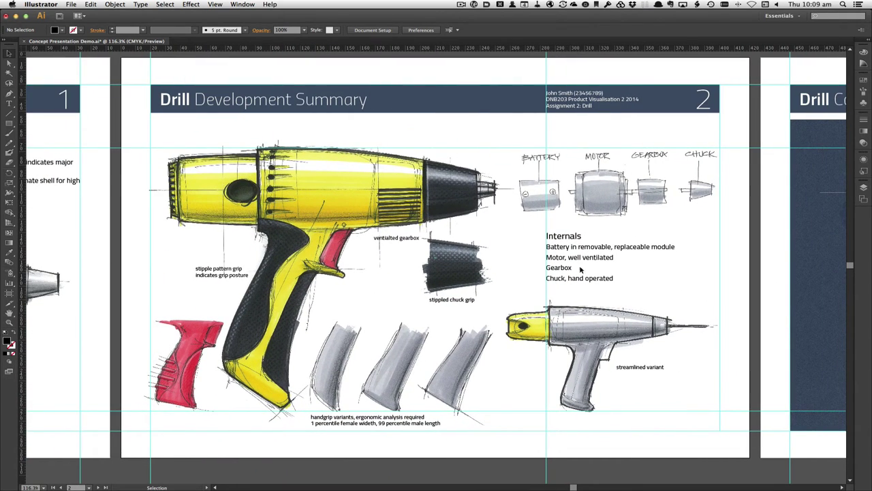
# Pan over to the Drill Concept 1 board, then back to centre the first Drill Development Summary board.
pyautogui.press('space')
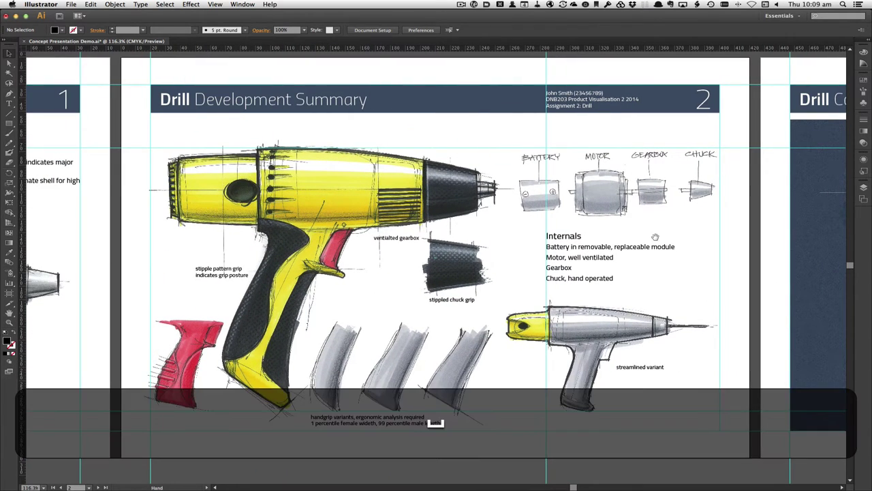
pyautogui.moveTo(656, 239)
pyautogui.mouseDown()
pyautogui.moveTo(143, 220)
pyautogui.moveTo(94, 236)
pyautogui.mouseUp()
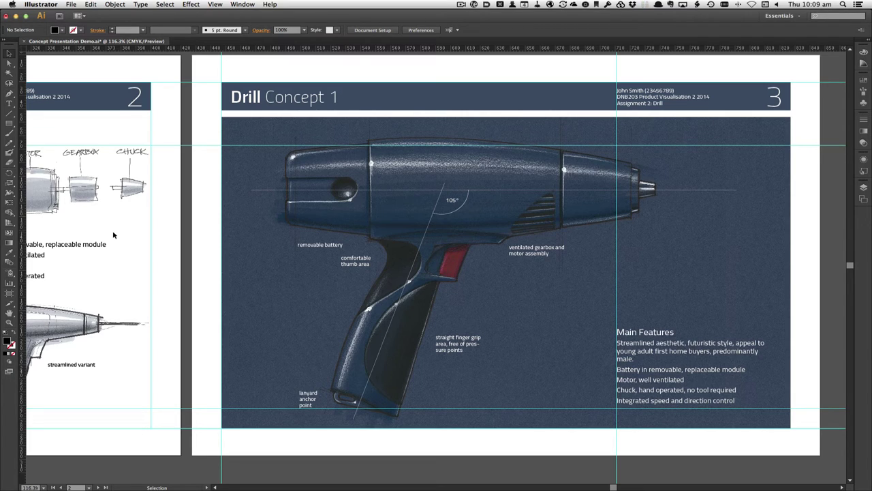
pyautogui.scroll(3, 113, 236)
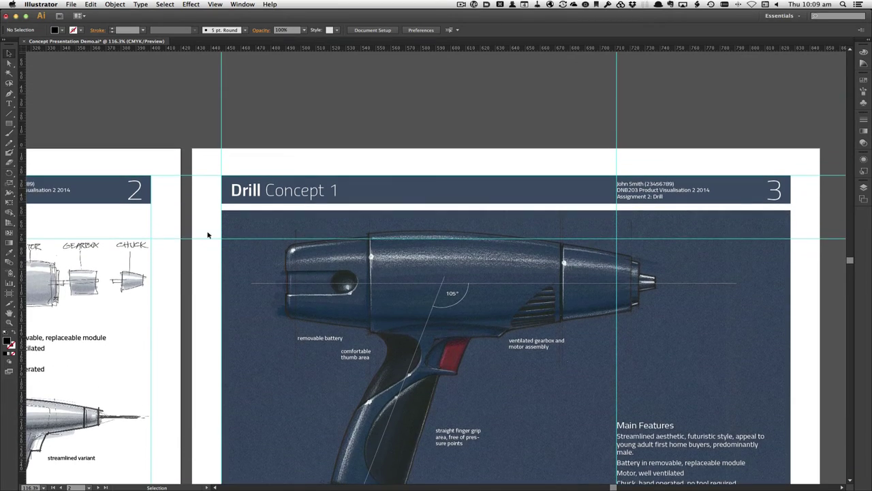
pyautogui.scroll(-2, 247, 238)
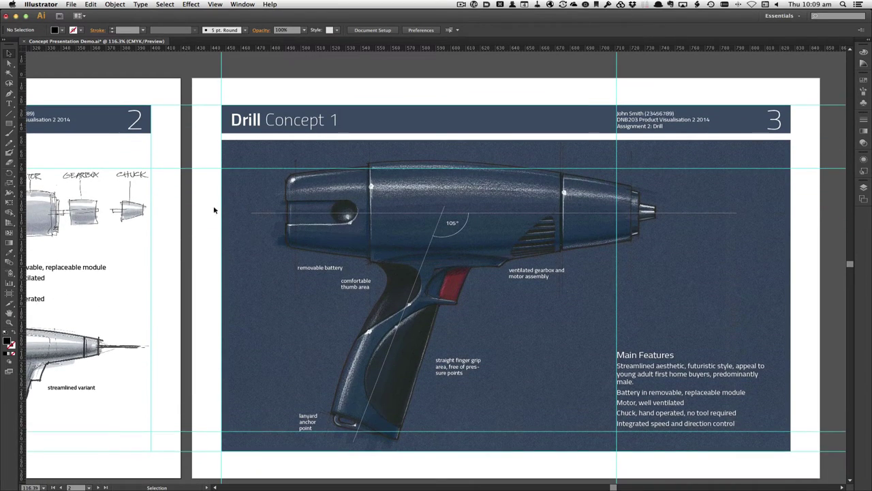
pyautogui.moveTo(201, 209)
pyautogui.mouseDown()
pyautogui.moveTo(473, 190)
pyautogui.moveTo(691, 198)
pyautogui.mouseUp()
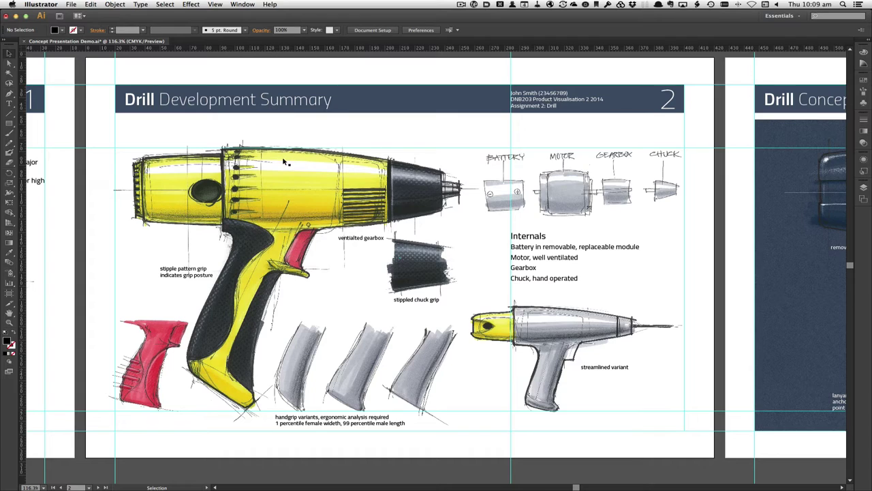
pyautogui.moveTo(285, 162); pyautogui.dragTo(767, 153)
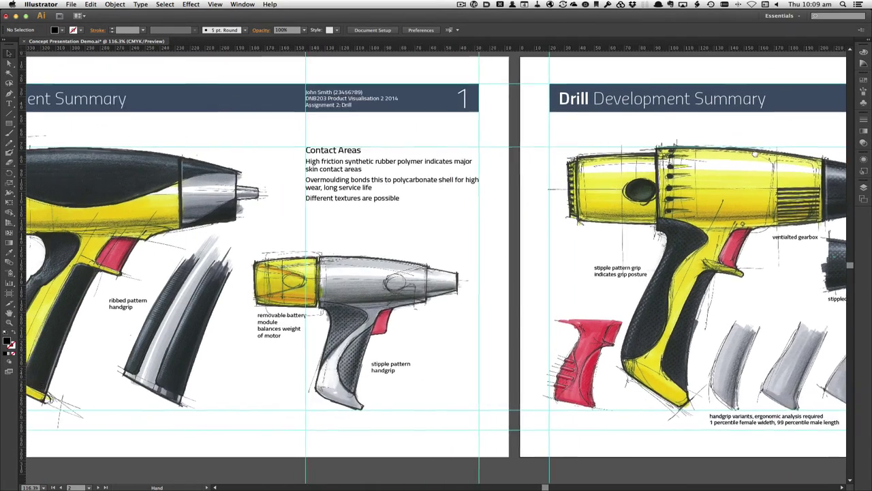
pyautogui.moveTo(554, 158); pyautogui.dragTo(633, 161)
pyautogui.moveTo(472, 175); pyautogui.dragTo(552, 184)
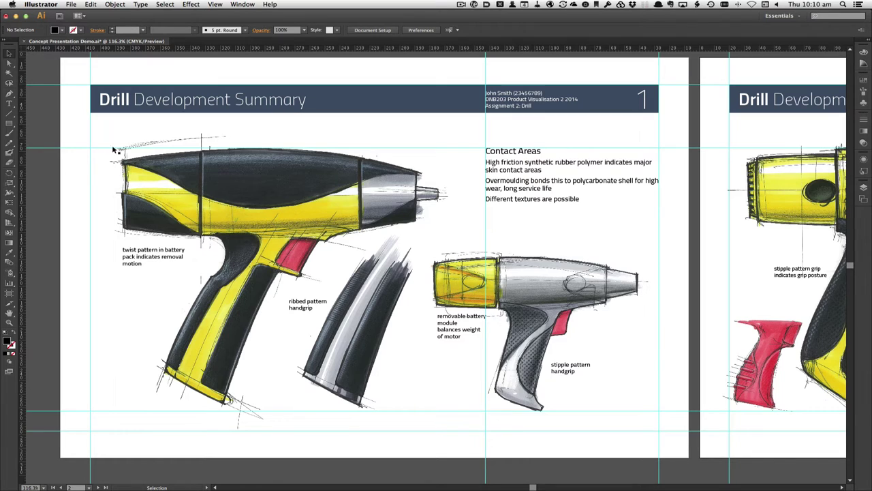
# Hide the cyan layout guides with View > Guides > Hide Guides.
pyautogui.click(213, 4)
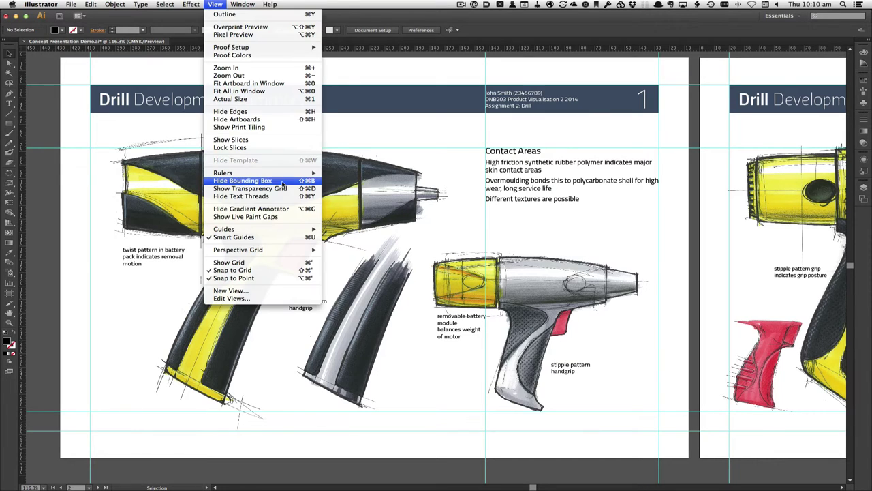
pyautogui.moveTo(224, 229)
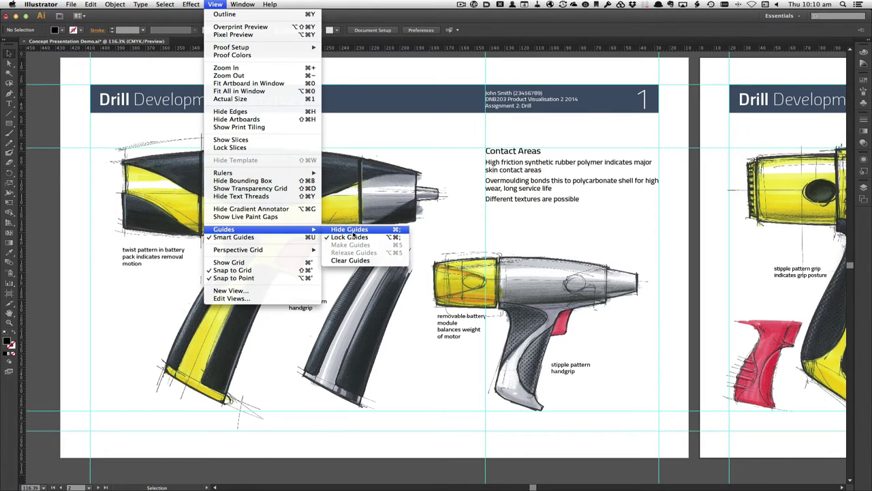
pyautogui.click(354, 234)
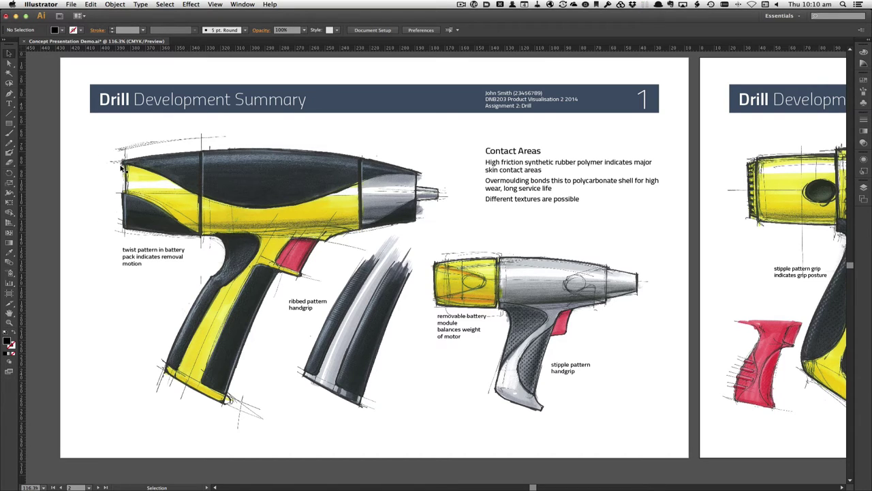
pyautogui.moveTo(160, 170); pyautogui.dragTo(141, 176)
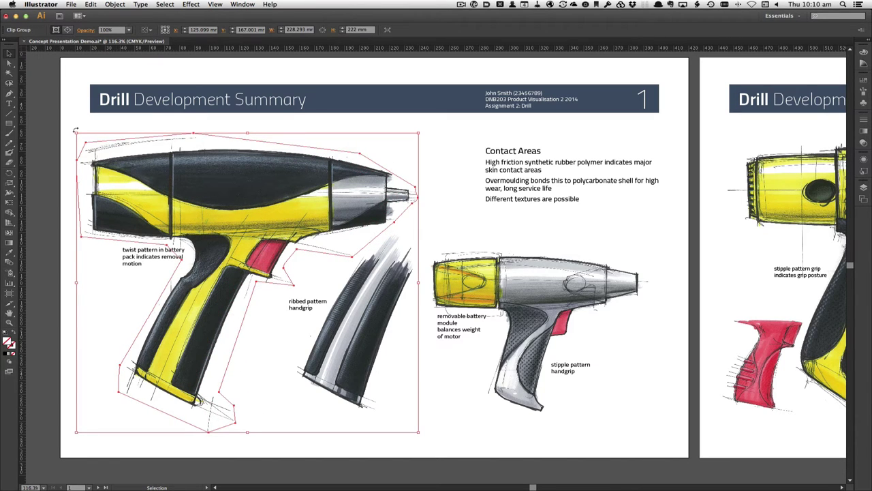
pyautogui.click(45, 123)
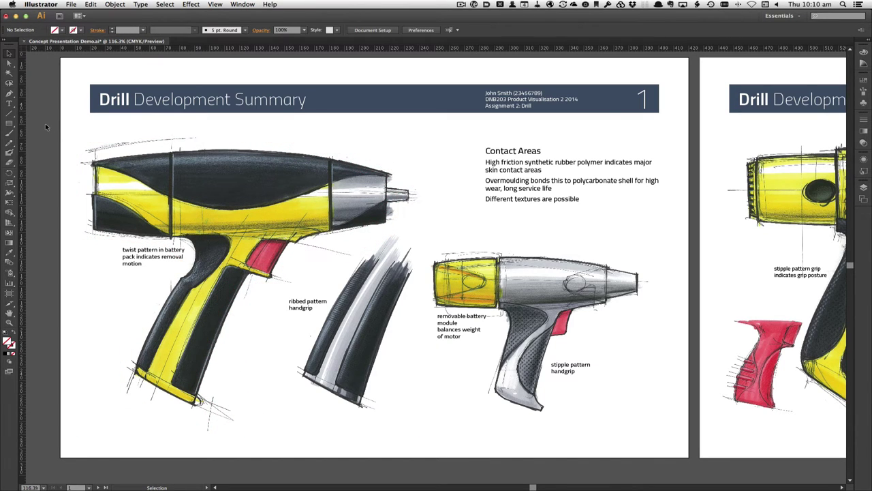
pyautogui.press('super+z')
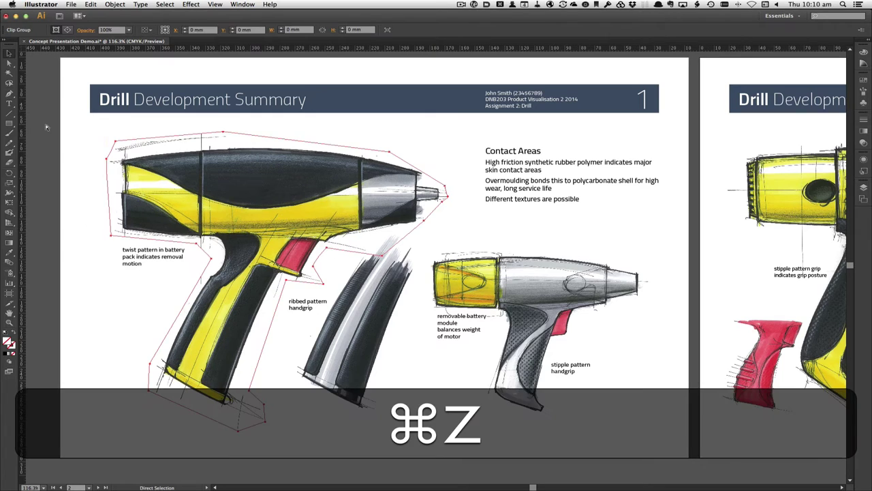
pyautogui.click(101, 175)
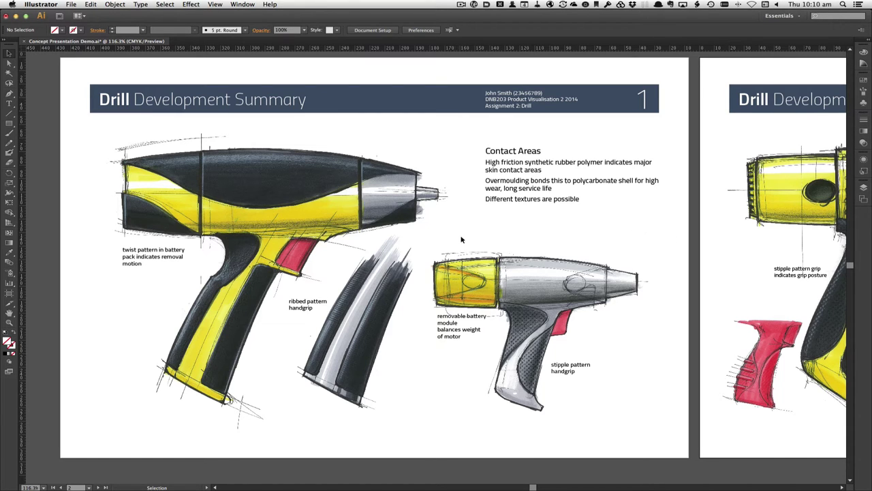
pyautogui.hscroll(5, 578, 228)
pyautogui.hscroll(10, 409, 220)
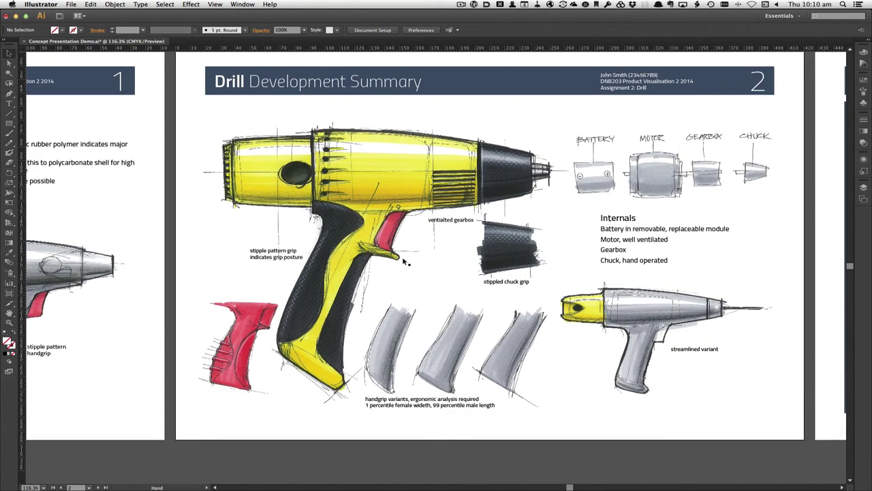
pyautogui.press('space')
pyautogui.hscroll(2, 531, 254)
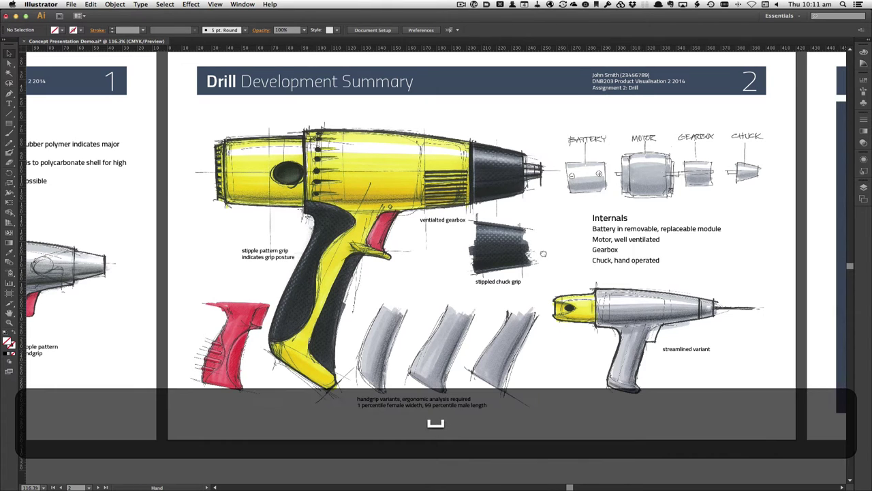
pyautogui.hscroll(3, 531, 253)
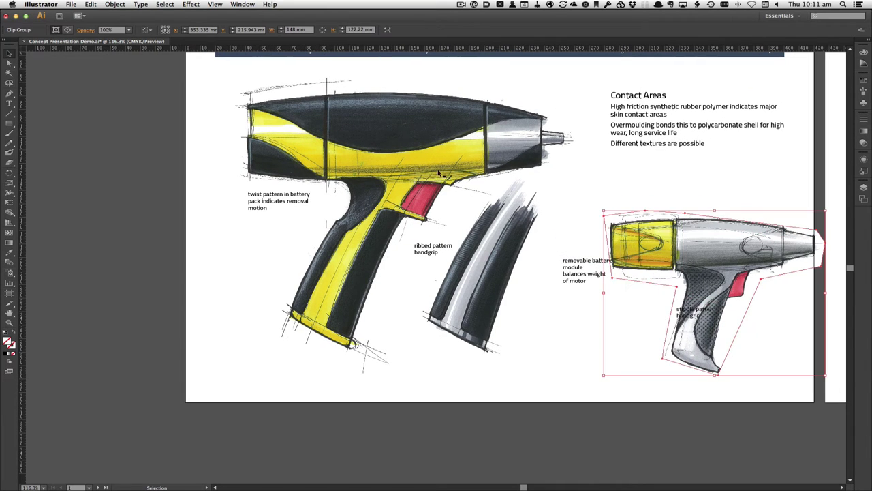
pyautogui.keyDown('shift'); pyautogui.click(367, 149); pyautogui.keyUp('shift')
pyautogui.moveTo(367, 149); pyautogui.dragTo(336, 140)
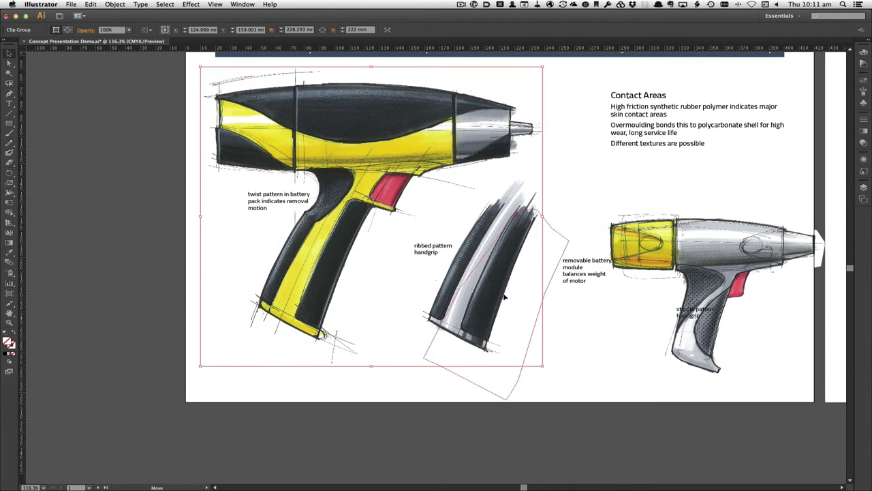
pyautogui.moveTo(455, 309); pyautogui.dragTo(395, 348)
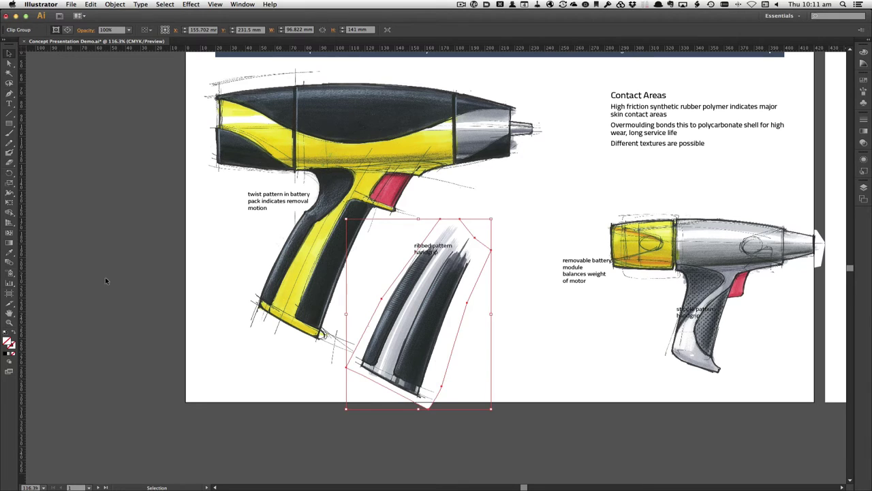
pyautogui.click(498, 221)
pyautogui.moveTo(487, 274); pyautogui.dragTo(339, 333)
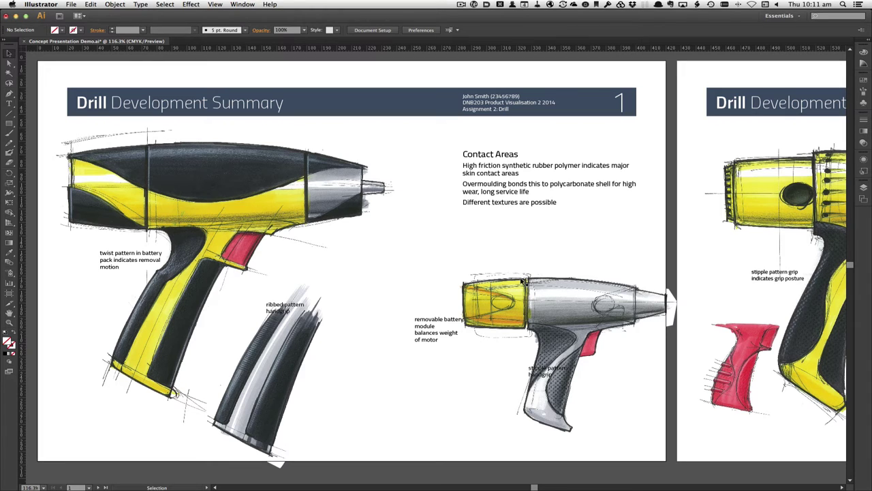
pyautogui.press('super+z')
pyautogui.press('super+z')
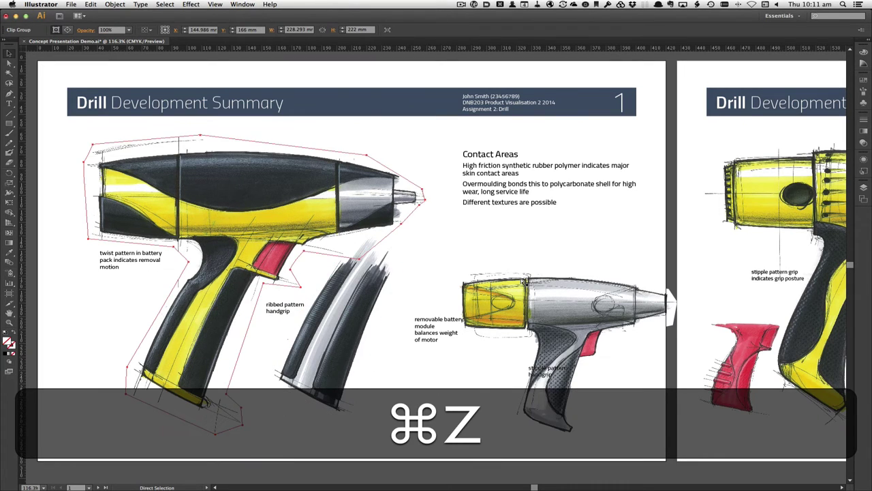
pyautogui.press('super+z')
pyautogui.click(667, 217)
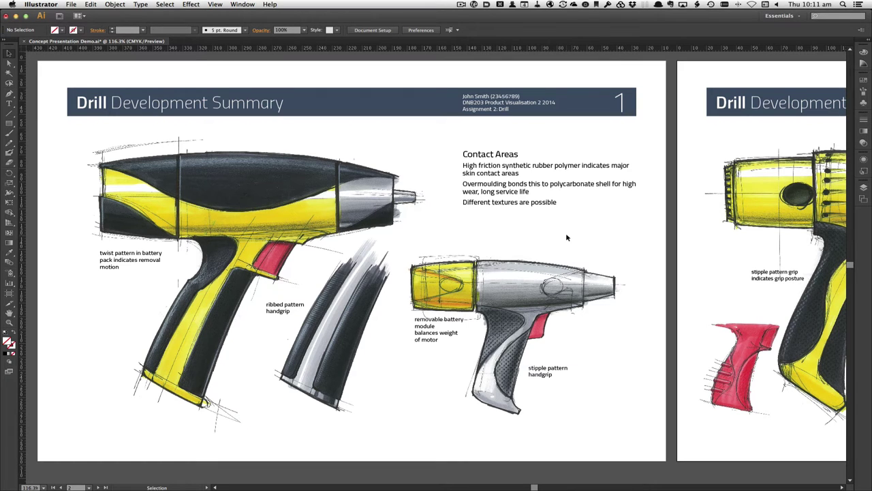
# Pan to the second board, leaving the Internals text block in its original place.
pyautogui.press('space')
pyautogui.moveTo(566, 233); pyautogui.dragTo(22, 237)
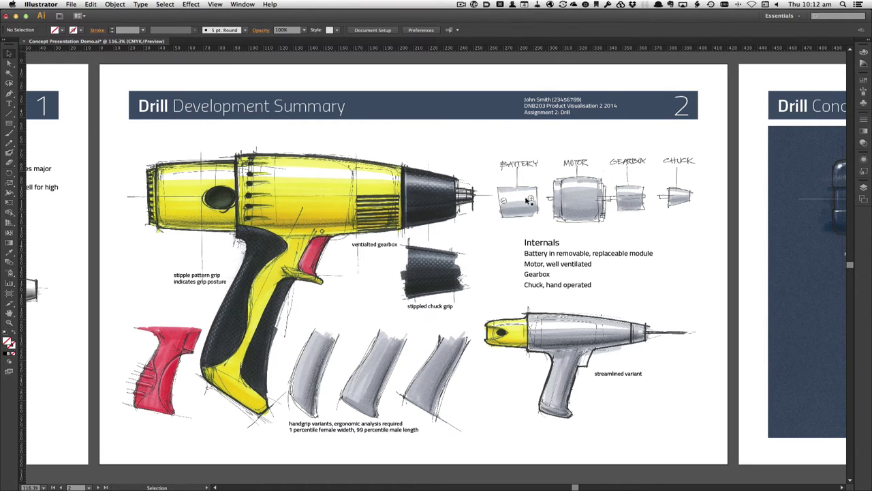
pyautogui.click(501, 195)
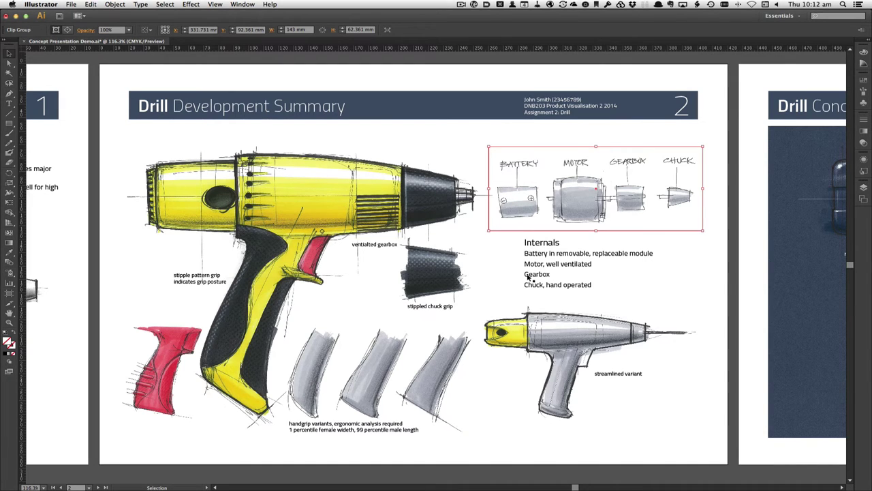
pyautogui.moveTo(543, 258); pyautogui.dragTo(518, 257)
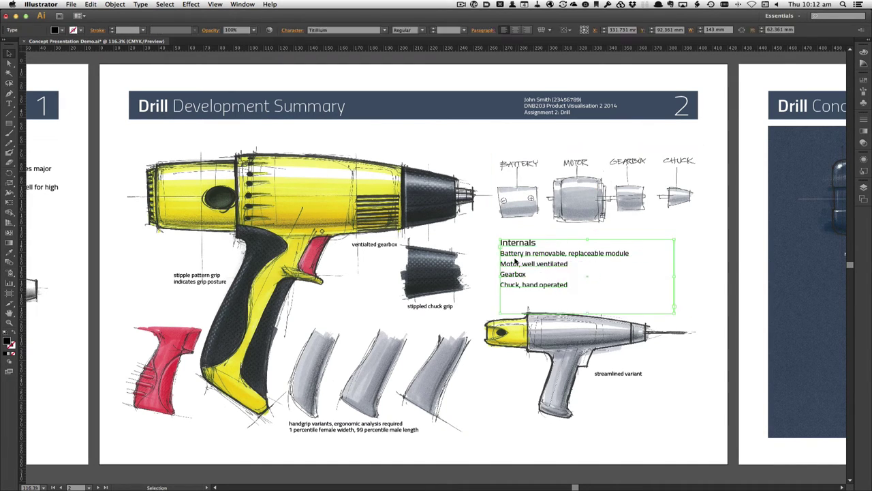
pyautogui.click(618, 65)
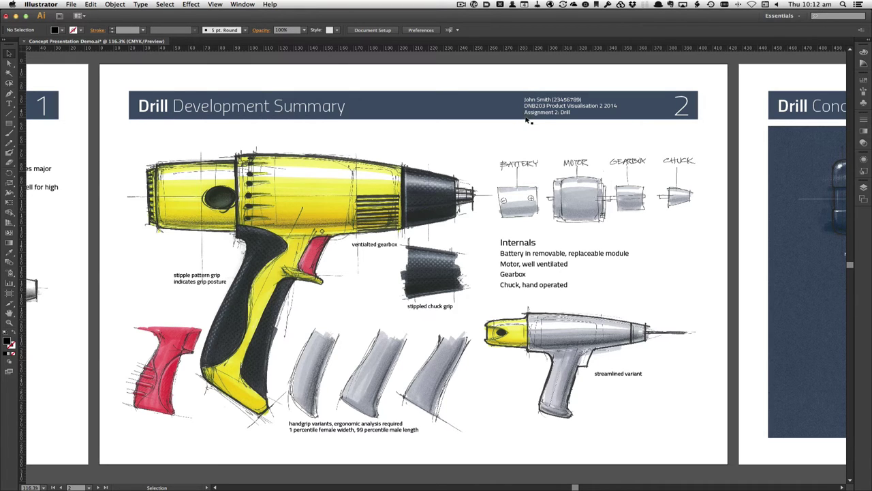
pyautogui.press('super+z')
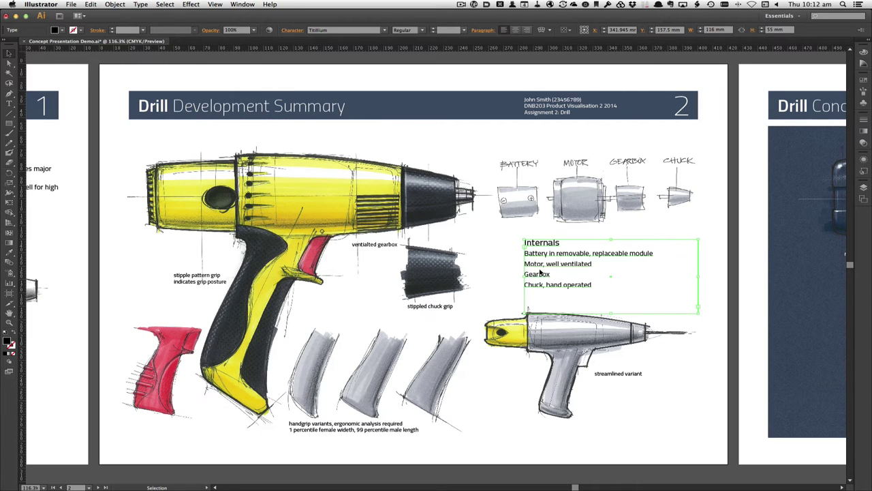
pyautogui.click(679, 63)
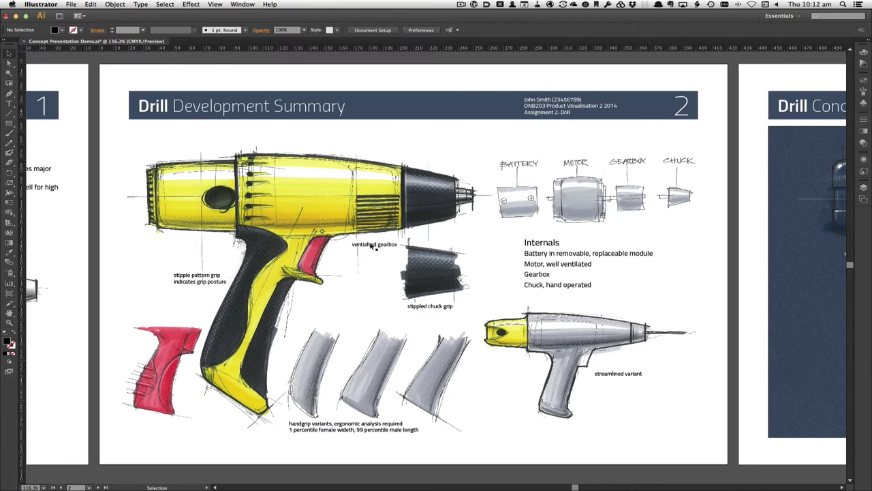
# Correct the board-2 gearbox label to read 'ventilated gearbox' and deselect it.
pyautogui.doubleClick(370, 246)
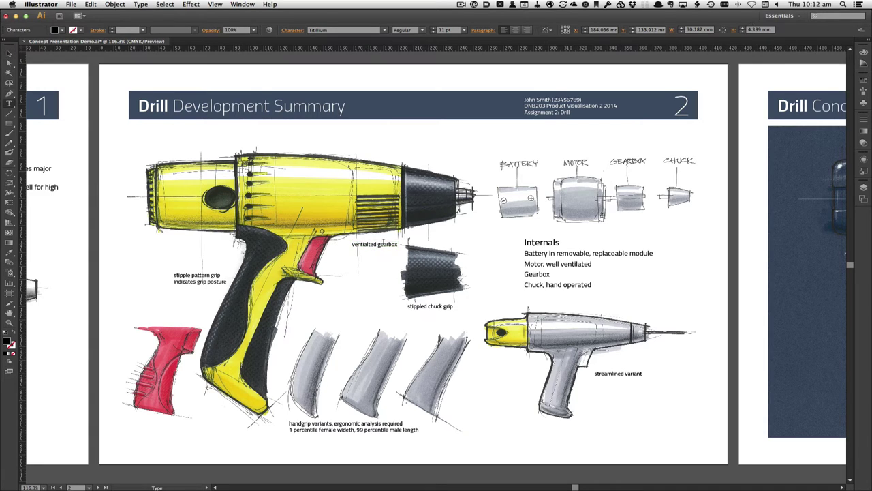
pyautogui.press('BackSpace')
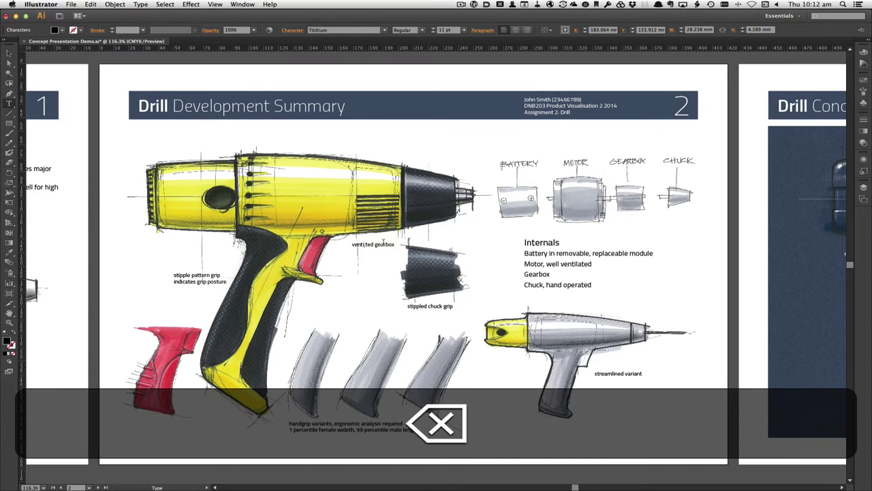
pyautogui.press('Right')
pyautogui.write('a')
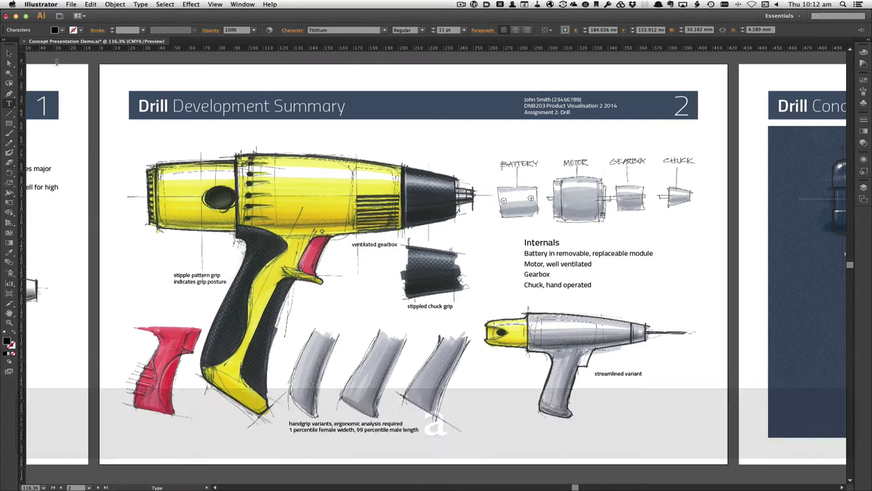
pyautogui.click(9, 53)
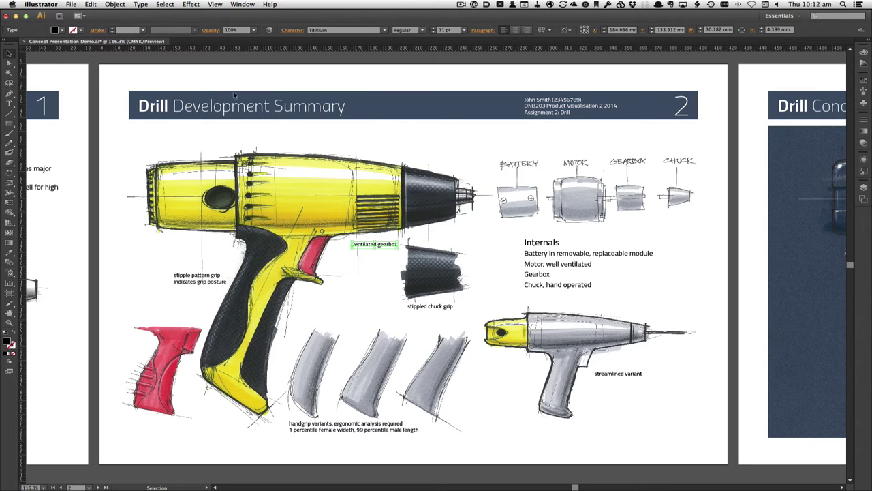
pyautogui.click(735, 192)
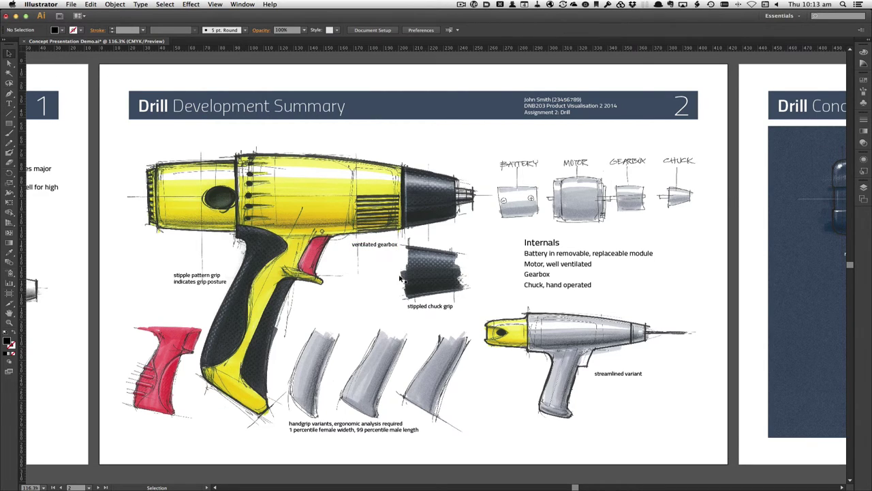
pyautogui.moveTo(518, 335)
pyautogui.mouseDown()
pyautogui.moveTo(49, 278)
pyautogui.moveTo(105, 287)
pyautogui.mouseUp()
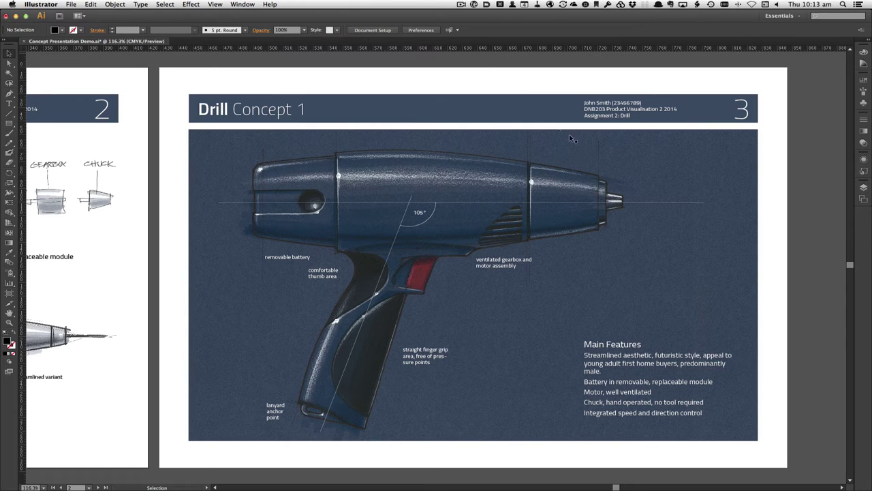
# Select Drill Concept 1's dark header bar, then its blue drill image clip group.
pyautogui.click(529, 109)
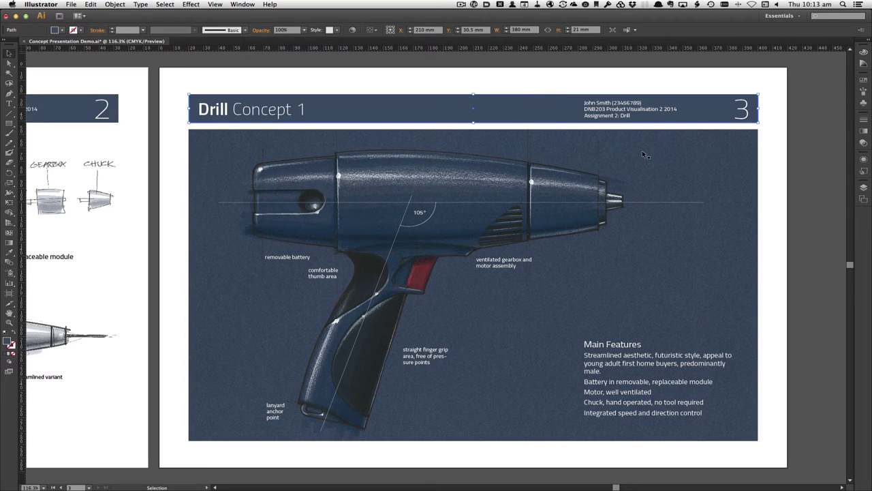
pyautogui.click(775, 158)
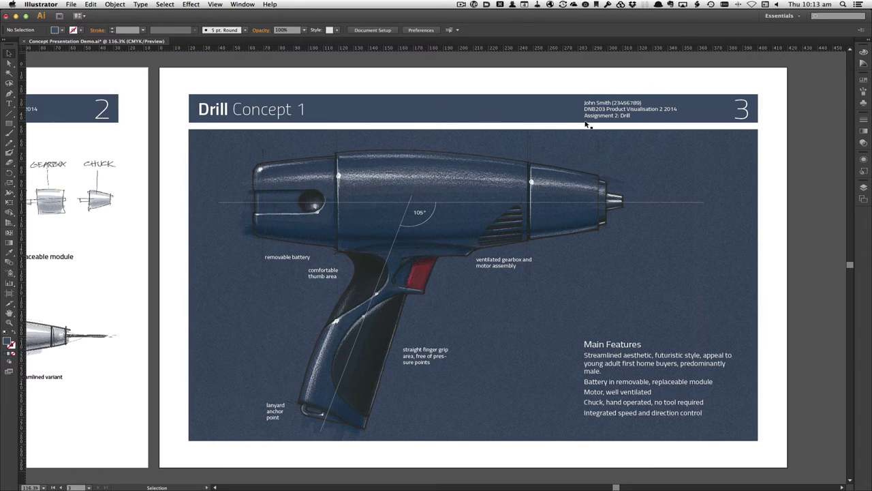
pyautogui.click(508, 216)
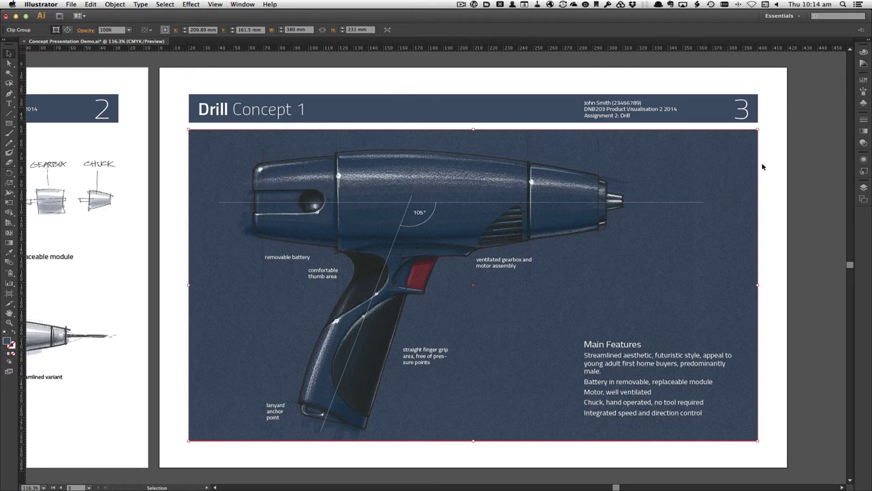
# Restore the page-3 drill render and dark rectangle to their original positions under the header.
pyautogui.moveTo(557, 187); pyautogui.dragTo(719, 126)
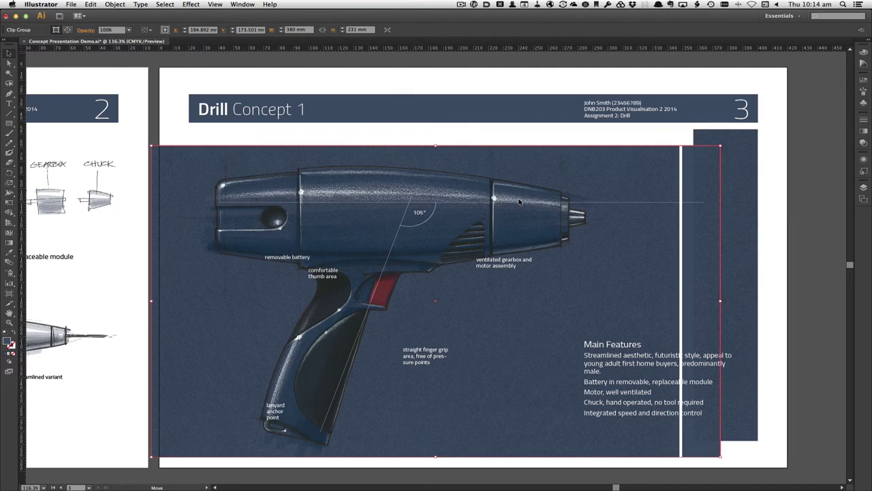
pyautogui.moveTo(735, 139); pyautogui.dragTo(781, 139)
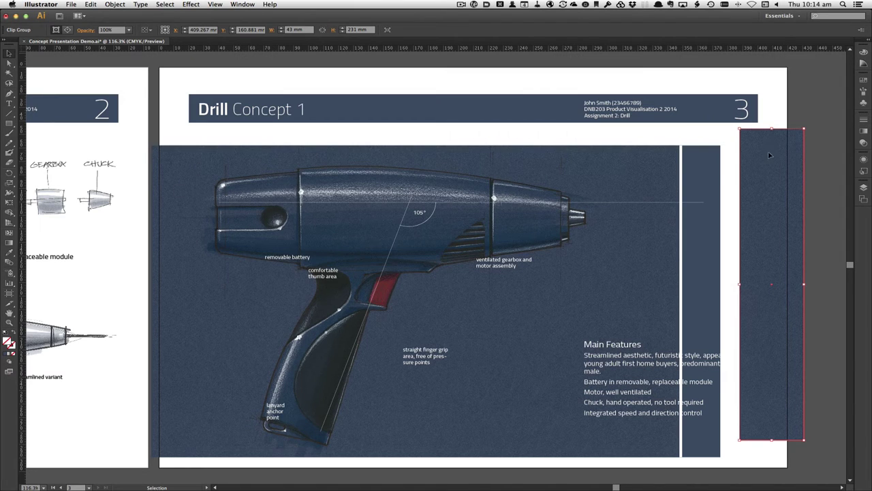
pyautogui.moveTo(643, 161)
pyautogui.mouseDown()
pyautogui.moveTo(585, 178)
pyautogui.moveTo(609, 162)
pyautogui.mouseUp()
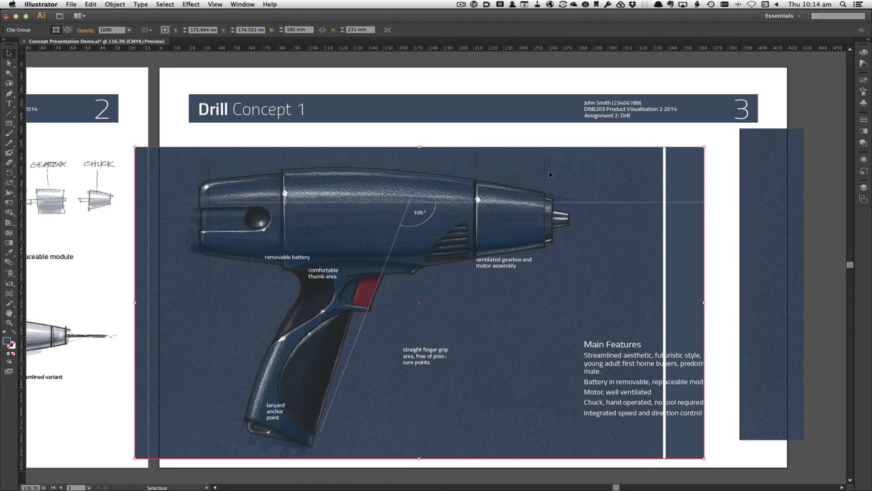
pyautogui.moveTo(535, 172); pyautogui.dragTo(598, 165)
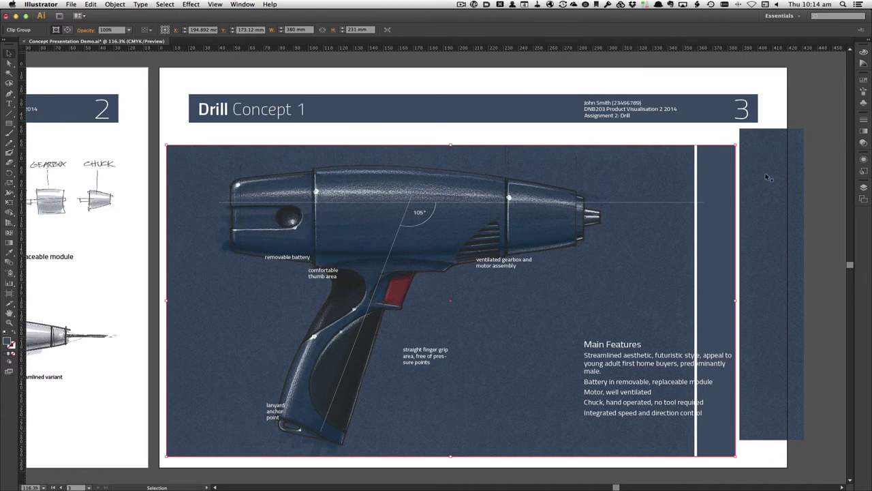
pyautogui.moveTo(769, 192); pyautogui.dragTo(692, 191)
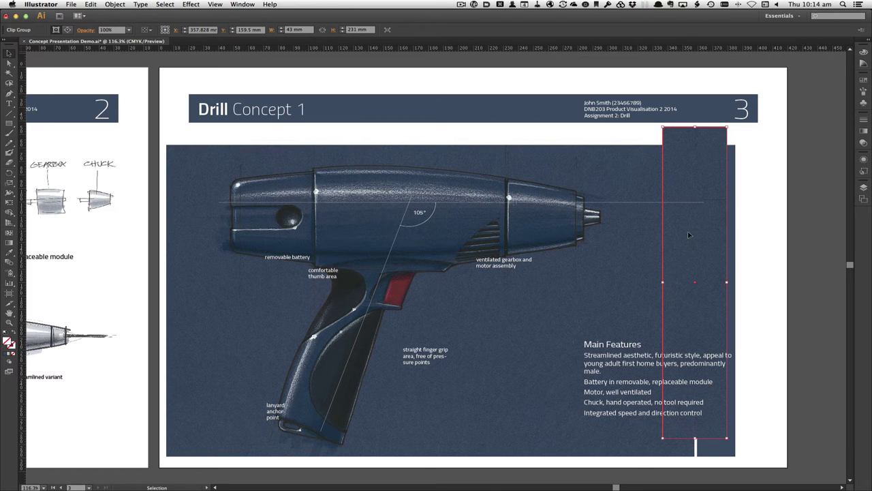
pyautogui.press('super+z')
pyautogui.press('super+z')
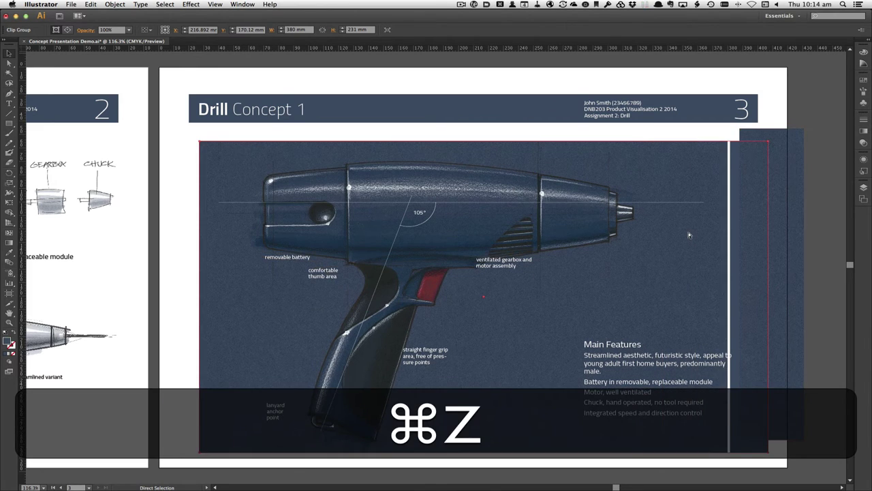
pyautogui.press('super+z')
pyautogui.press('super+z')
pyautogui.press('super+z')
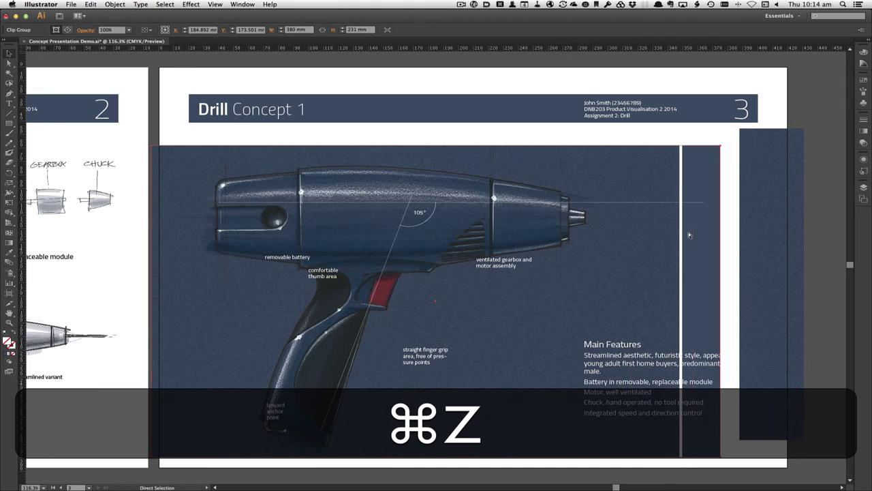
pyautogui.press('super+z')
pyautogui.press('super+z')
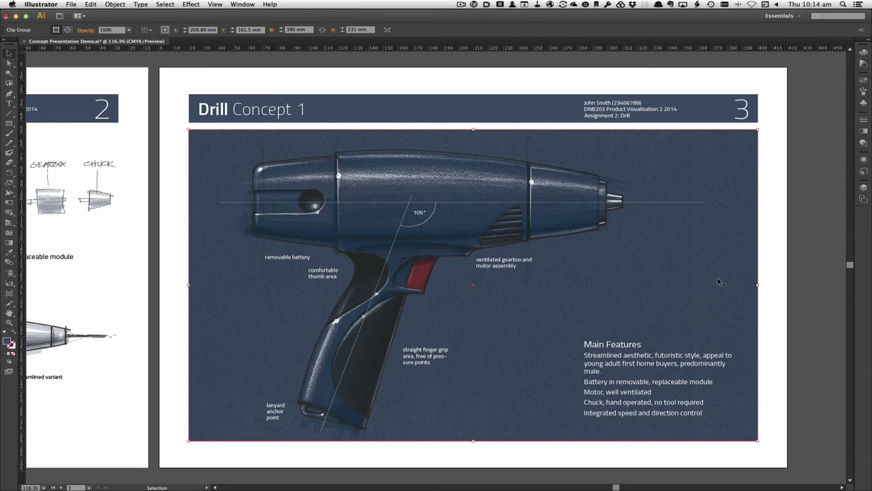
pyautogui.click(773, 108)
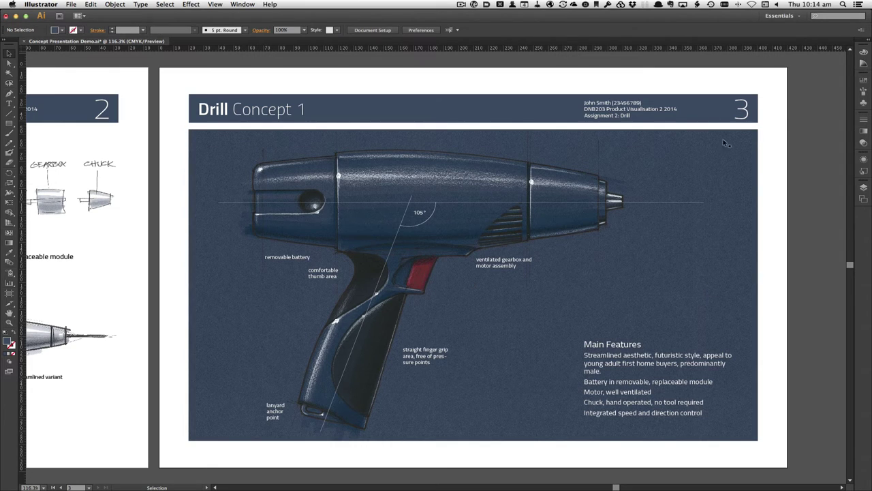
# Zoom out and centre pages 1 and 2 side by side in view.
pyautogui.press('super')
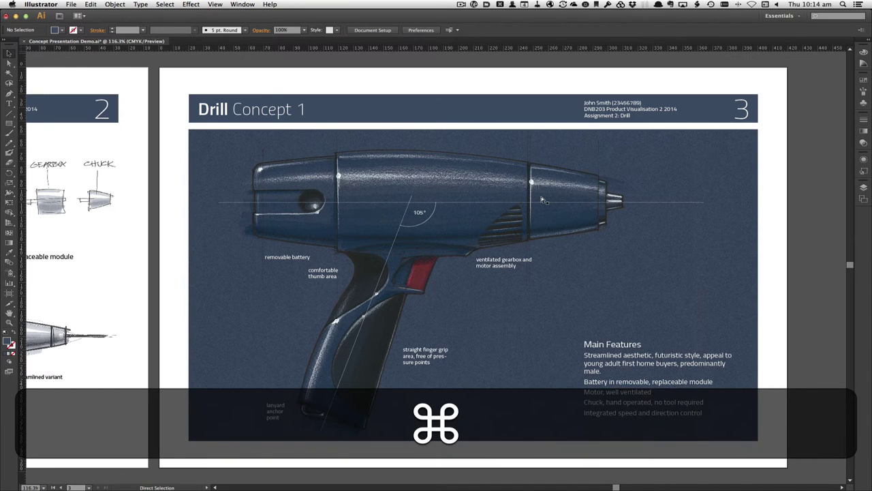
pyautogui.press('super+minus')
pyautogui.press('super+minus')
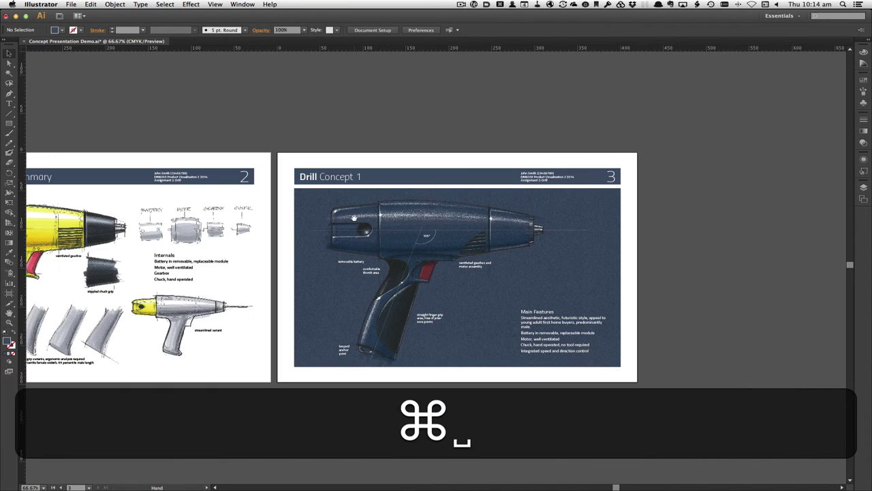
pyautogui.moveTo(354, 218); pyautogui.dragTo(835, 194)
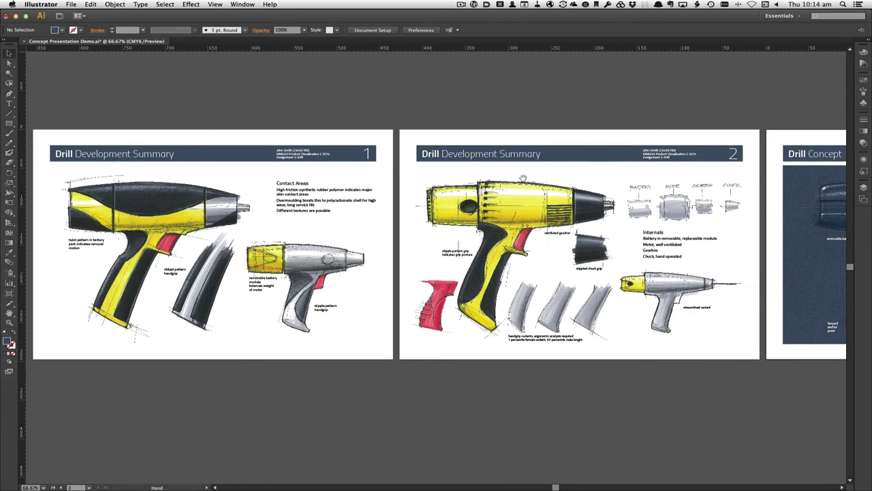
pyautogui.moveTo(366, 201); pyautogui.dragTo(398, 204)
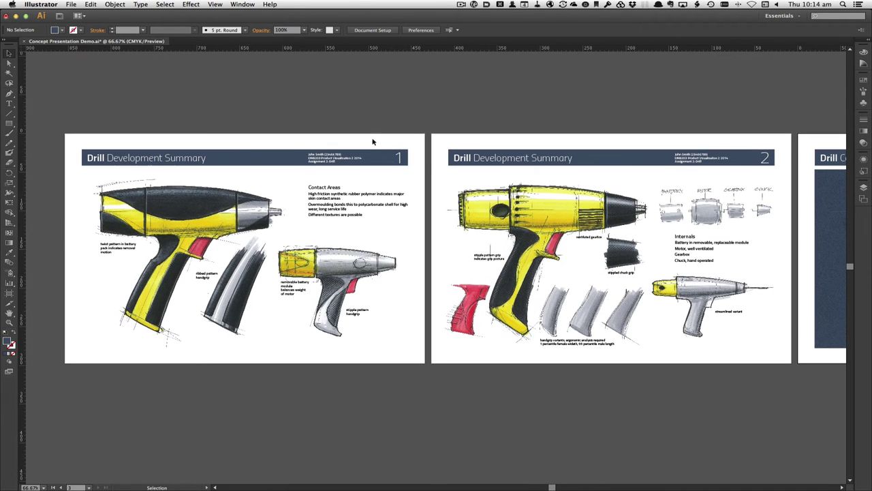
pyautogui.click(215, 4)
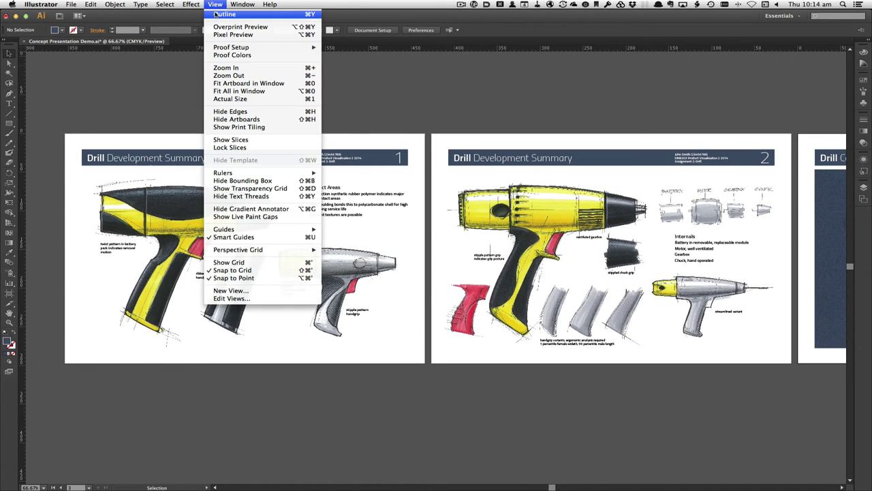
pyautogui.click(225, 14)
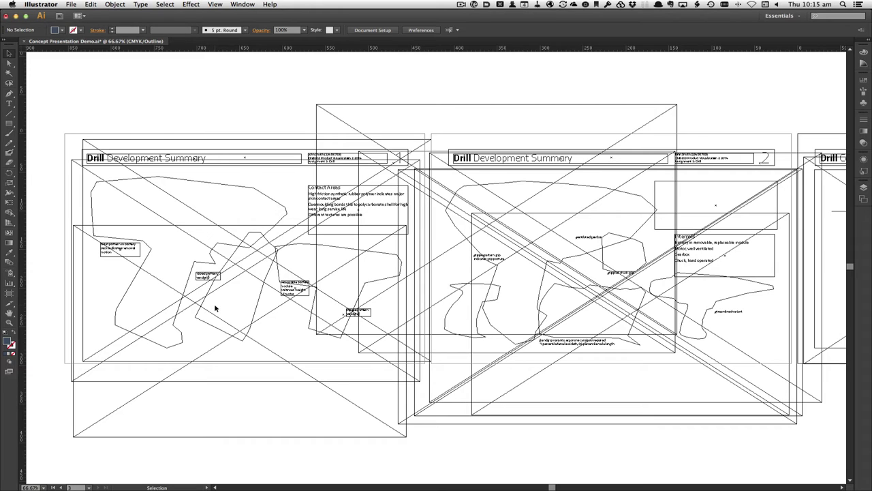
pyautogui.click(199, 4)
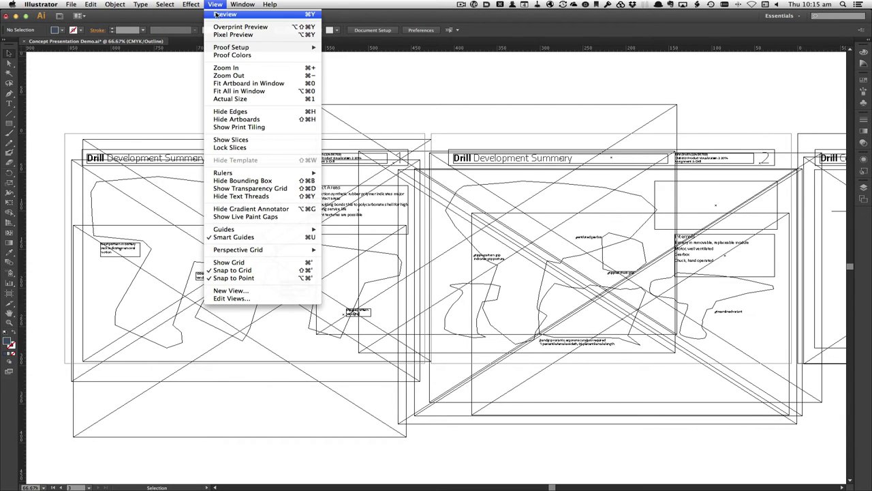
pyautogui.click(225, 14)
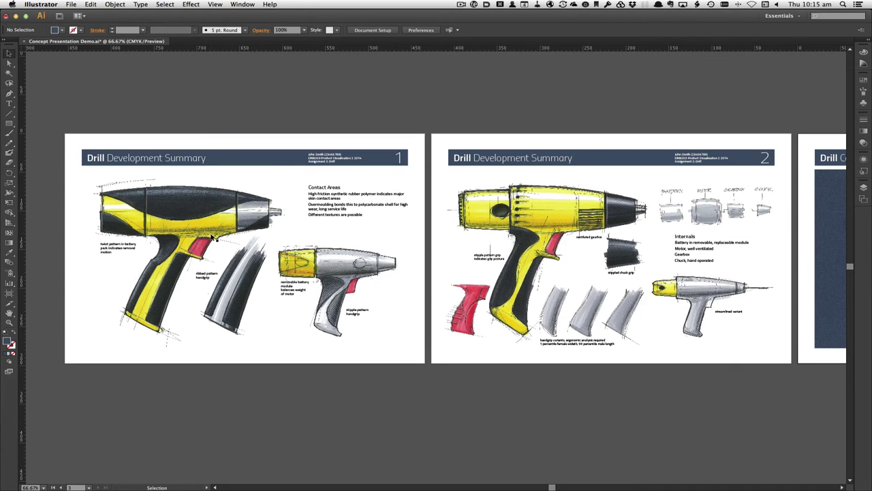
# Zoom in on the page-1 drill cut-out, then Quick Look drill concepts 1.jpg in Finder.
pyautogui.click(222, 218)
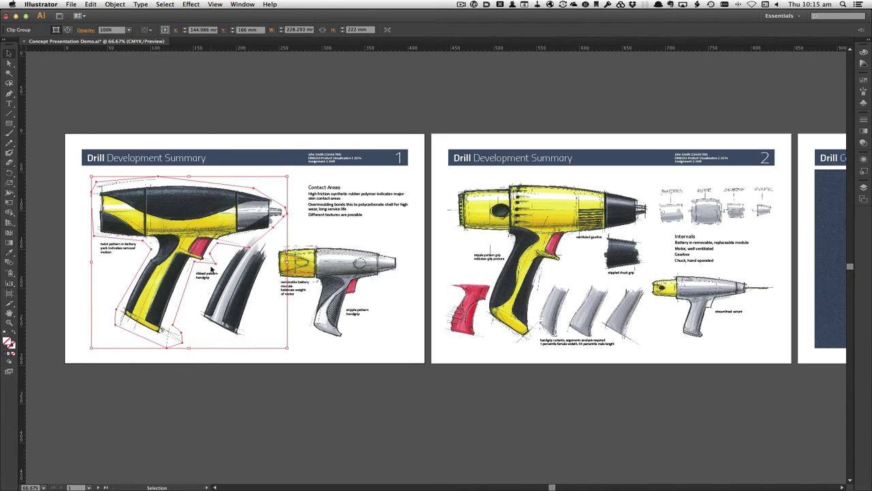
pyautogui.press('super+space')
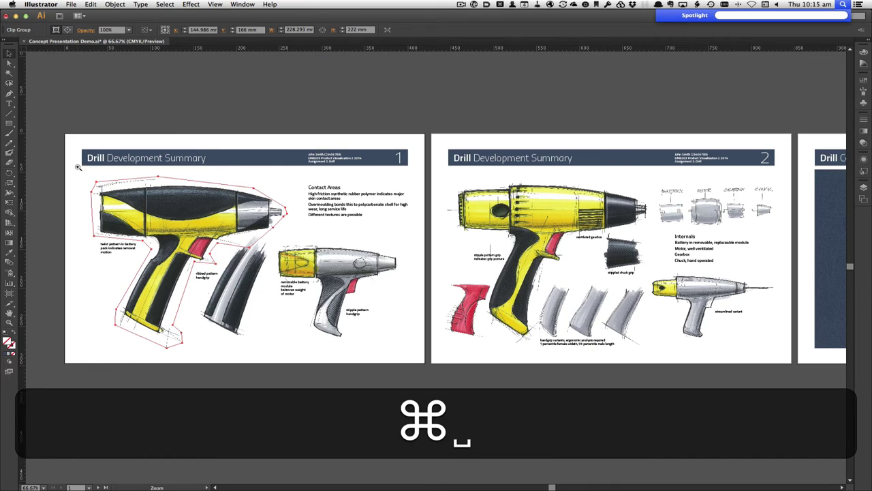
pyautogui.moveTo(78, 166); pyautogui.dragTo(308, 357)
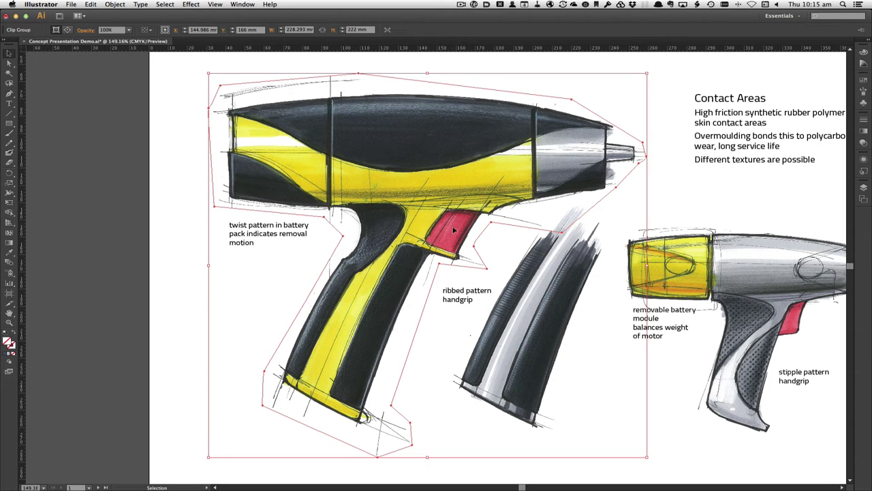
pyautogui.press('super+Tab')
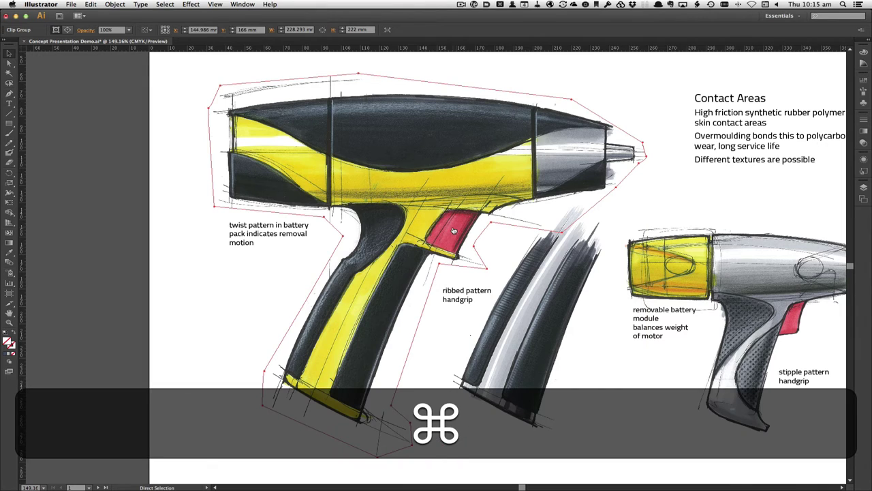
pyautogui.press('space')
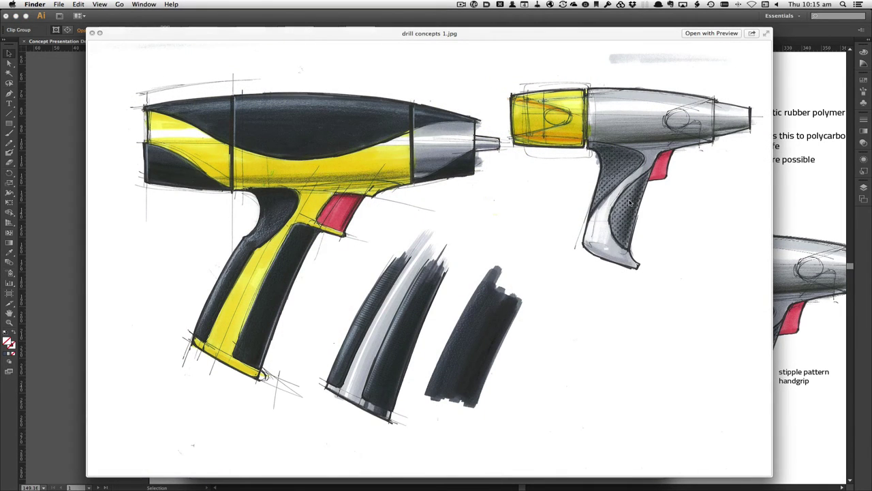
# Rearrange the Finder windows, close the drill concepts 1.jpg preview, and return to Illustrator.
pyautogui.click(59, 191)
pyautogui.click(59, 191)
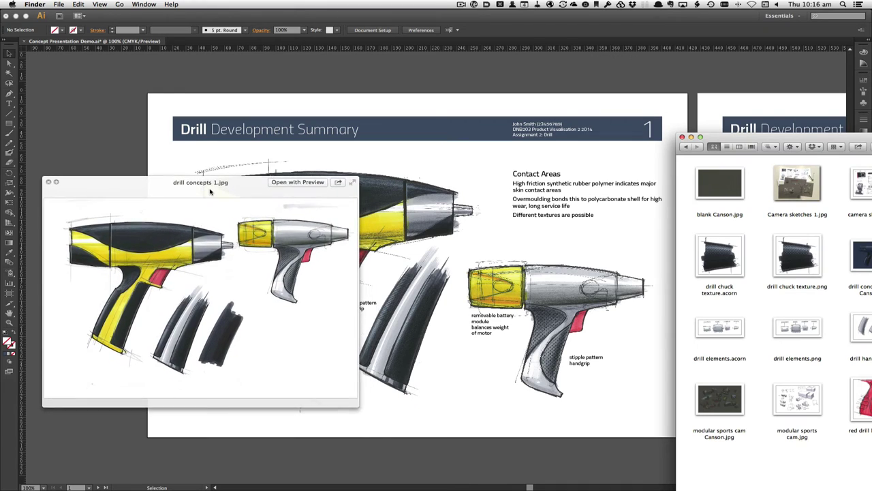
pyautogui.moveTo(214, 196); pyautogui.dragTo(229, 198)
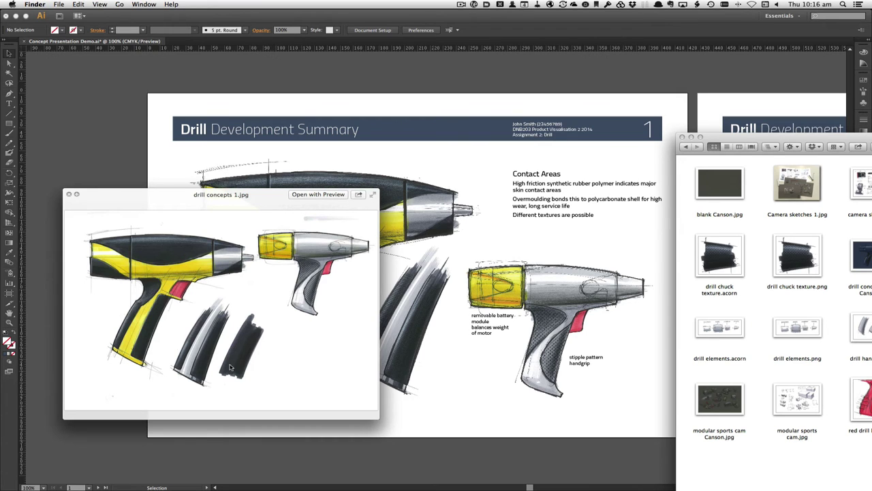
pyautogui.moveTo(805, 131); pyautogui.dragTo(355, 58)
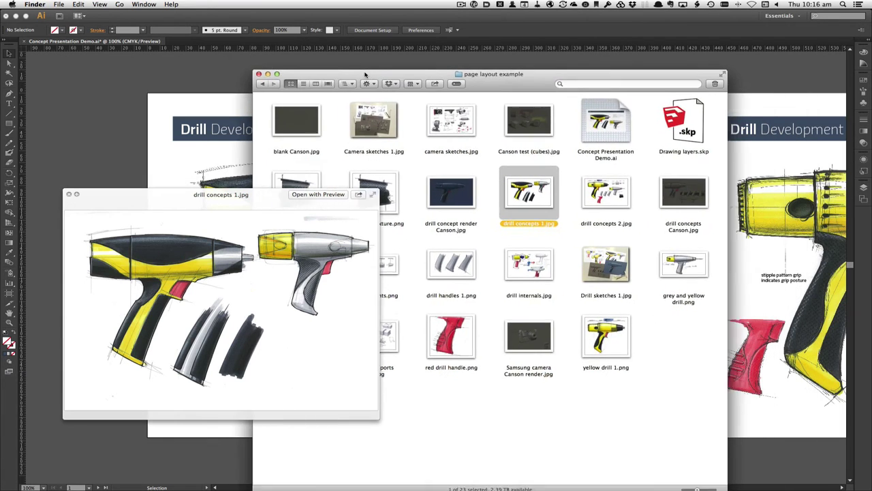
pyautogui.moveTo(191, 194)
pyautogui.mouseDown()
pyautogui.moveTo(296, 180)
pyautogui.moveTo(439, 134)
pyautogui.mouseUp()
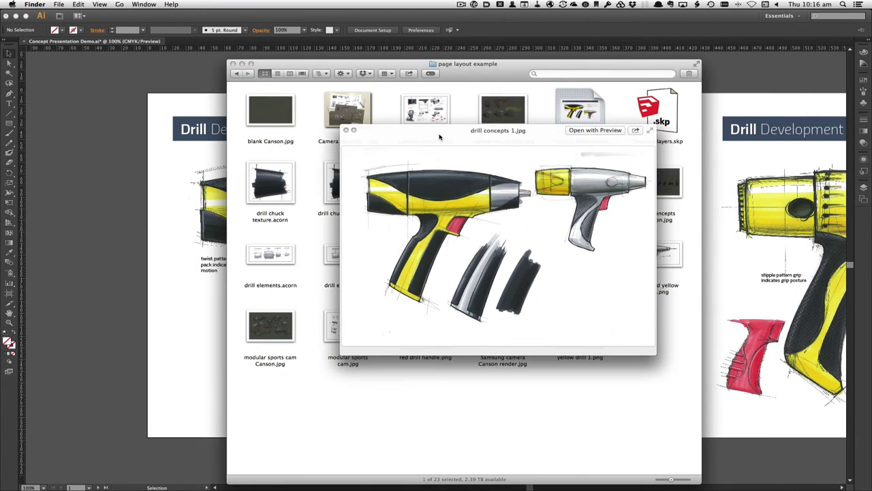
pyautogui.press('space')
pyautogui.click(75, 165)
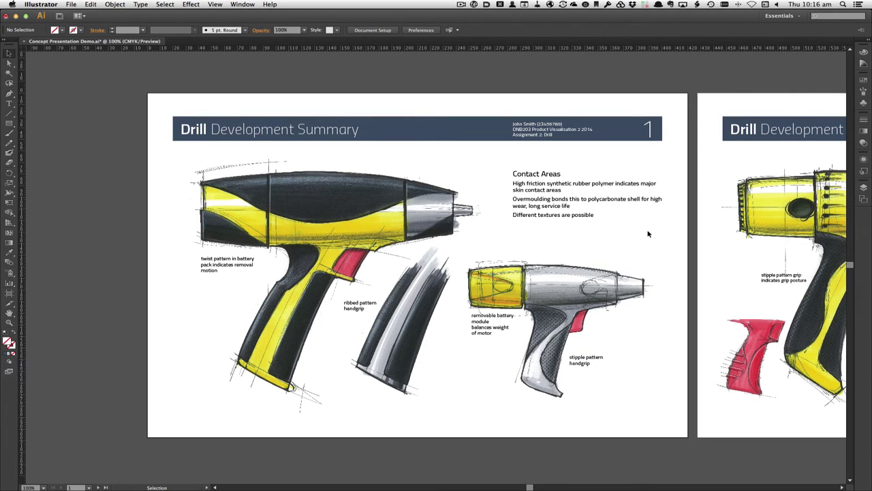
# Release the grey-and-yellow drill's clipping mask via Object > Clipping Mask > Release.
pyautogui.click(520, 282)
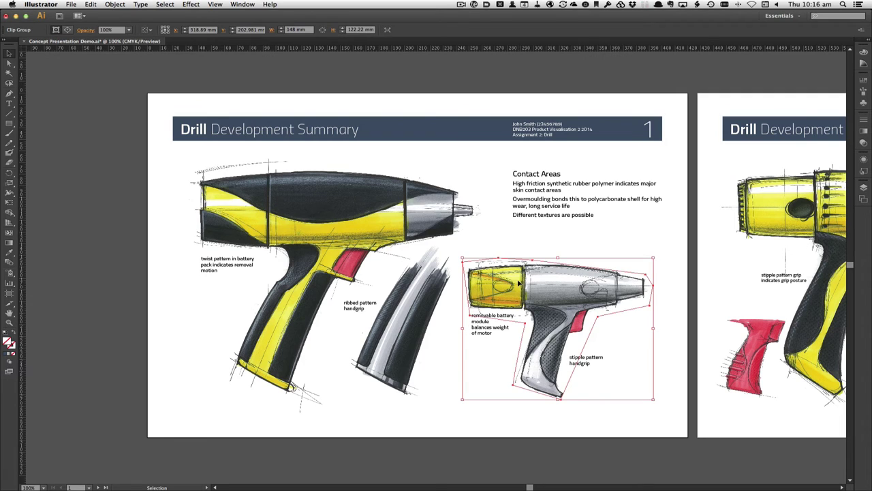
pyautogui.click(115, 4)
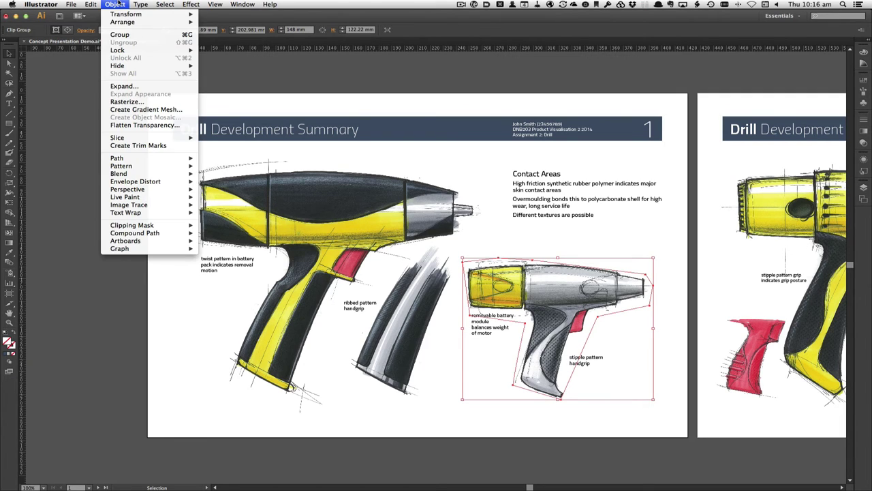
pyautogui.moveTo(132, 225)
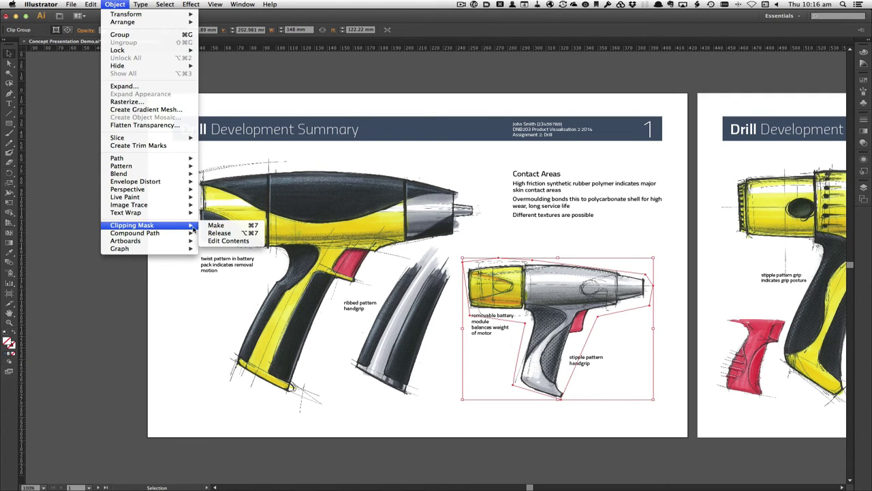
pyautogui.click(217, 227)
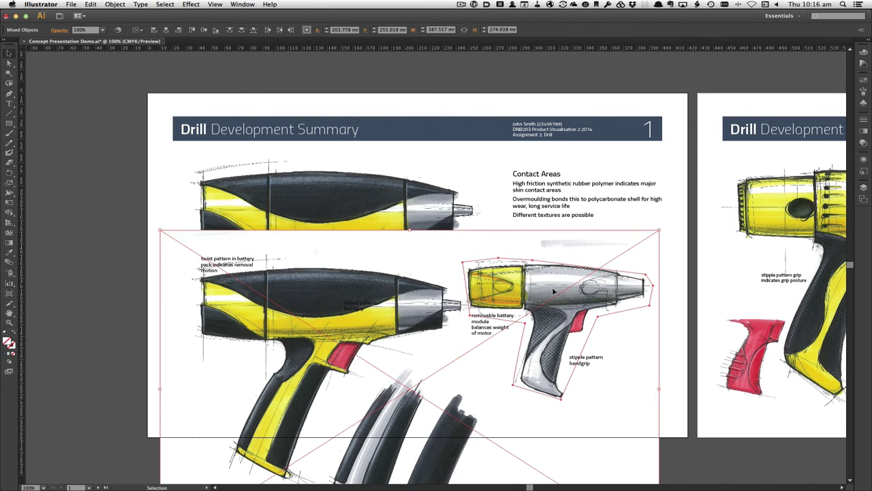
pyautogui.click(69, 229)
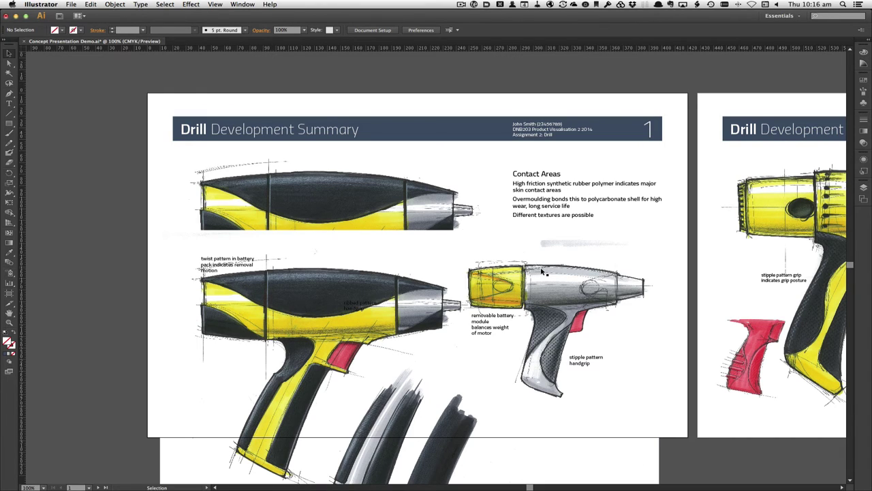
pyautogui.click(565, 264)
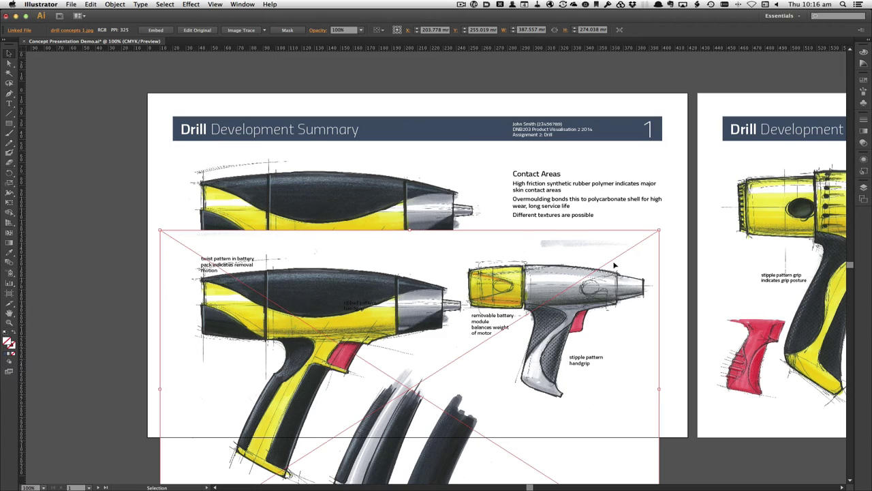
pyautogui.click(101, 203)
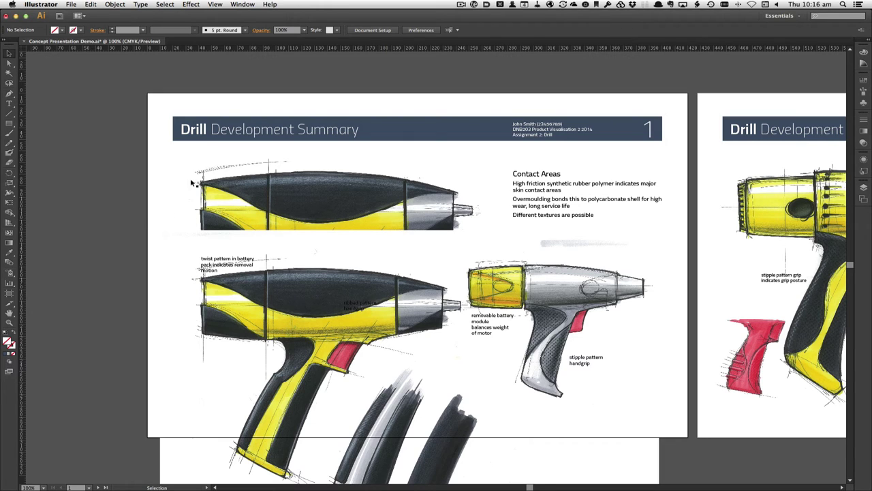
# Locate and select the stray outline path around the small drill using Outline view.
pyautogui.click(215, 5)
pyautogui.click(225, 15)
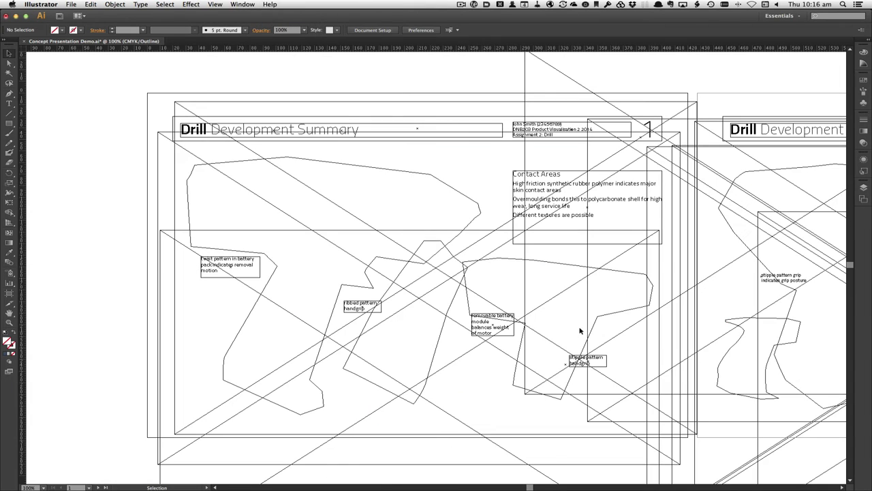
pyautogui.click(512, 261)
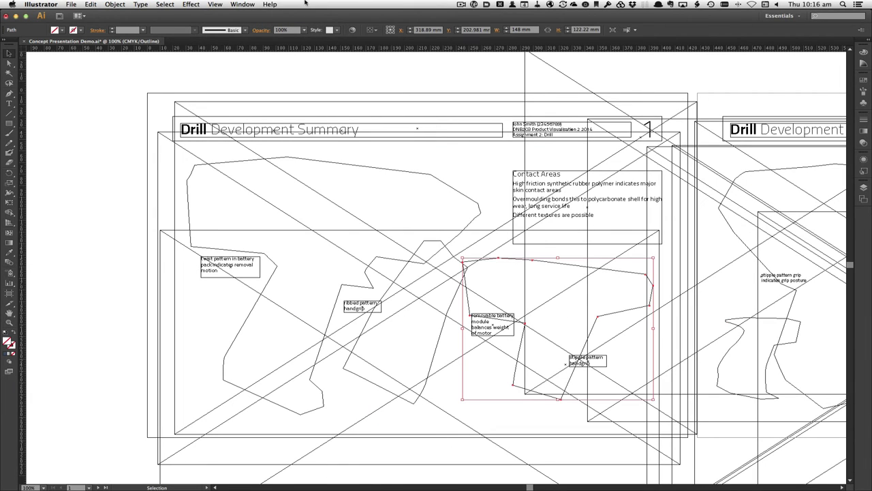
pyautogui.click(242, 4)
pyautogui.moveTo(215, 4)
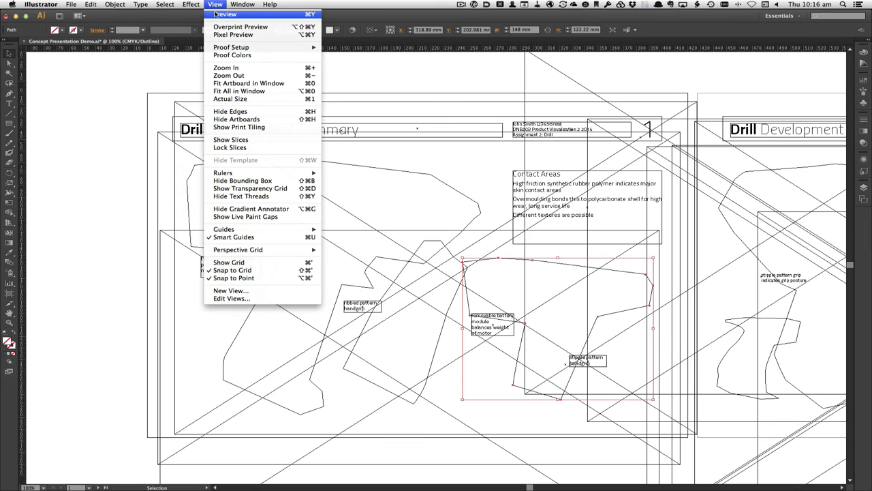
pyautogui.click(225, 13)
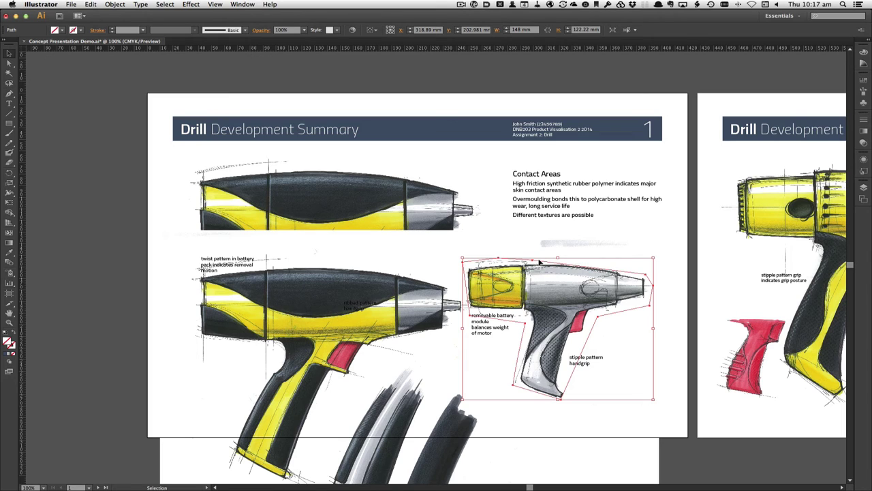
# Move the stray path to page 1's left edge and give it a black stroke.
pyautogui.moveTo(539, 263); pyautogui.dragTo(111, 161)
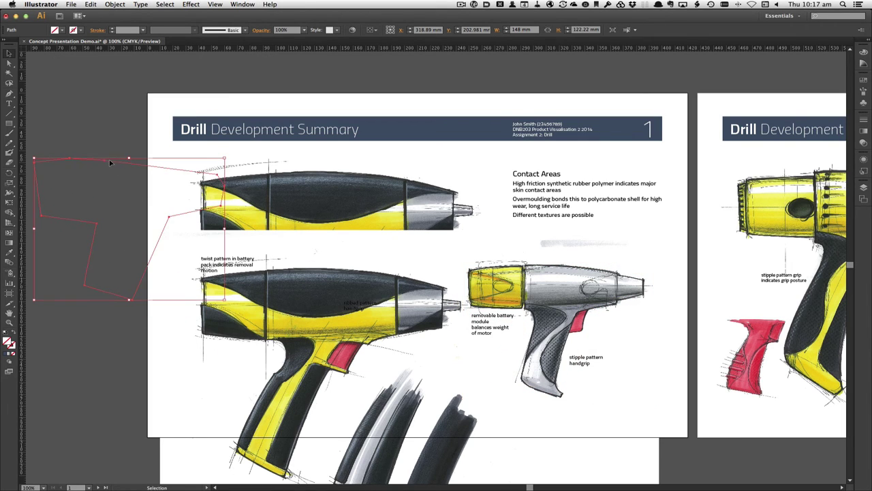
pyautogui.click(119, 116)
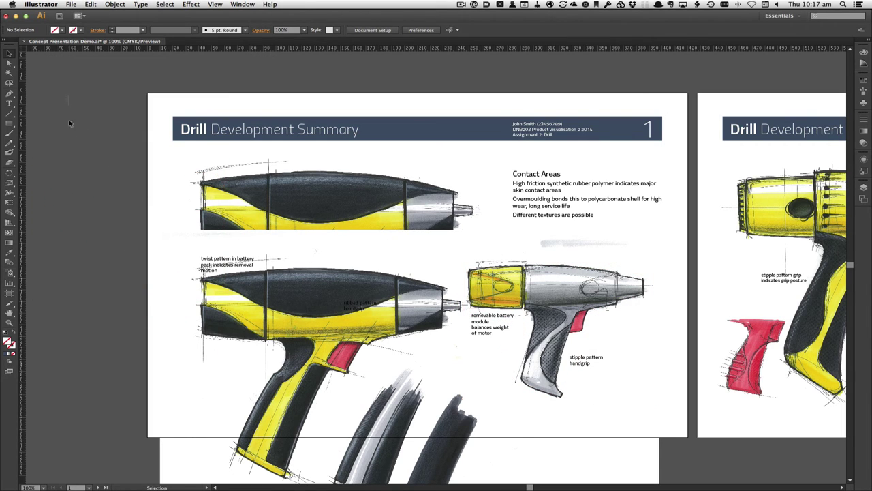
pyautogui.click(135, 303)
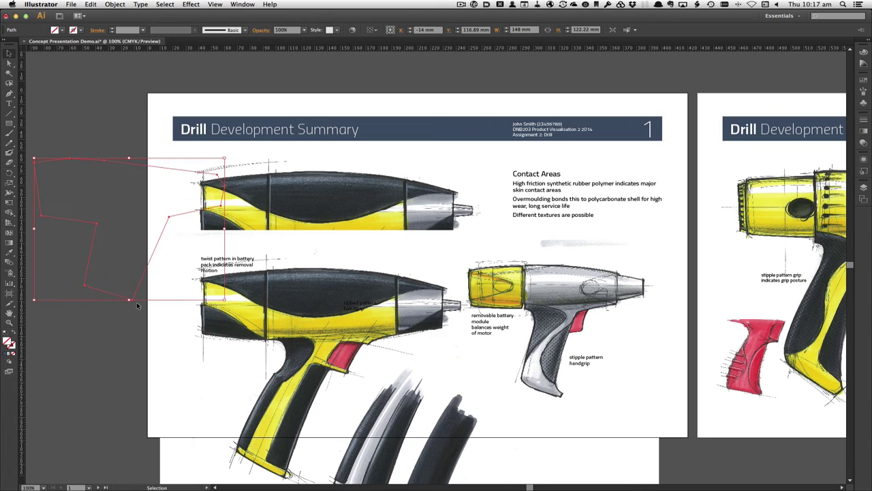
pyautogui.click(80, 30)
pyautogui.click(24, 45)
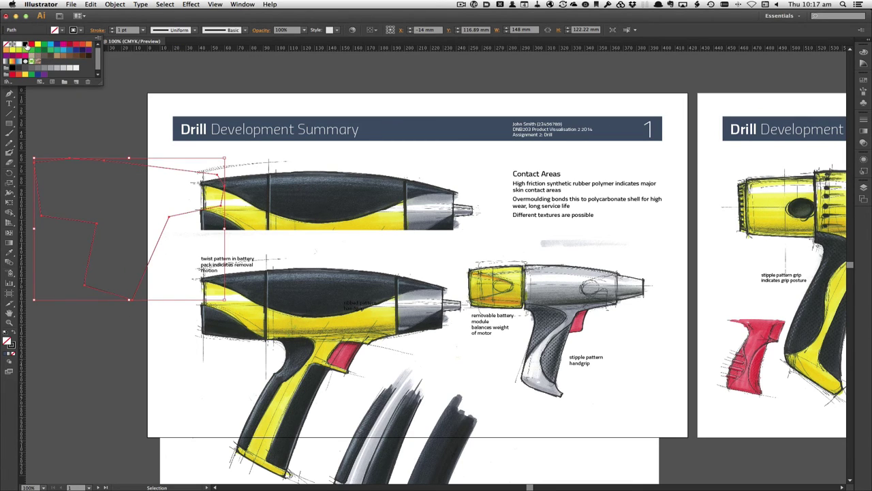
pyautogui.click(87, 117)
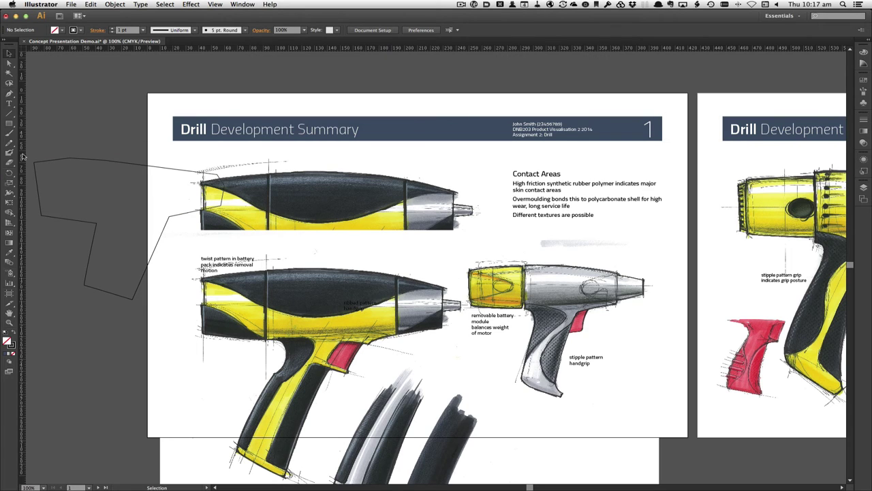
# Delete the stray outline path from page 1.
pyautogui.click(92, 161)
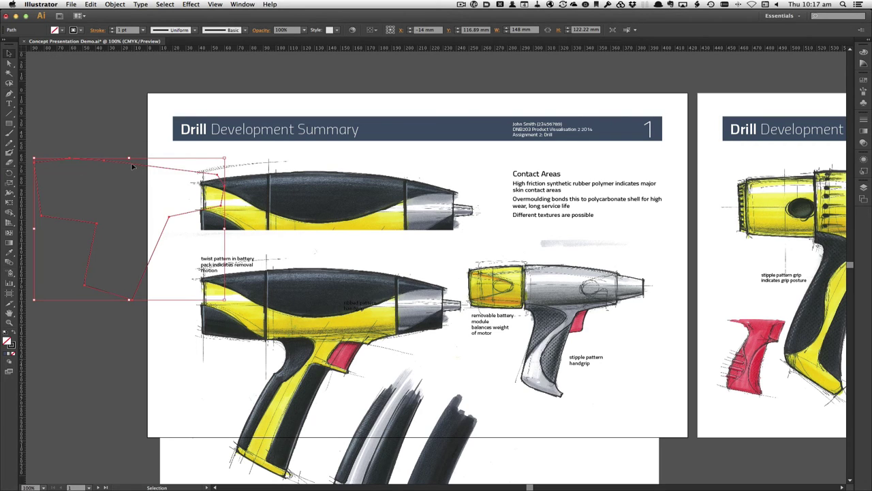
pyautogui.click(120, 135)
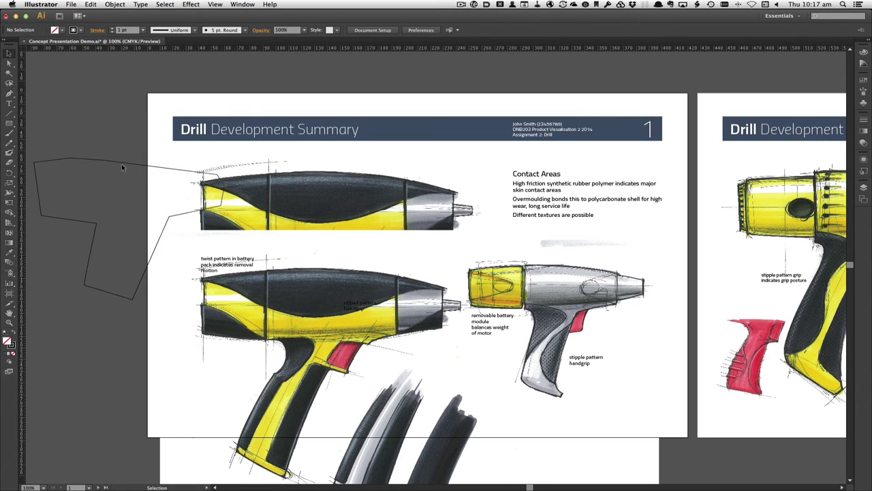
pyautogui.click(122, 161)
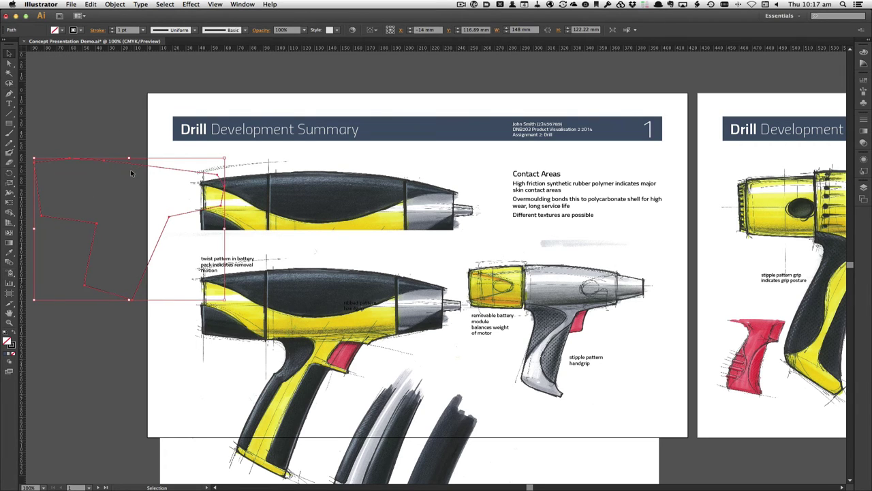
pyautogui.press('BackSpace')
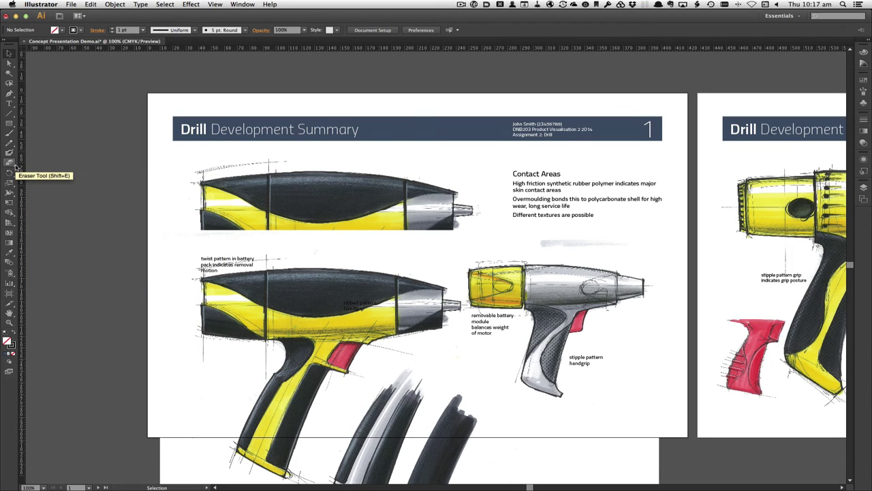
# With the Pen tool active, zoom in on the small grey drill on page 1.
pyautogui.click(9, 94)
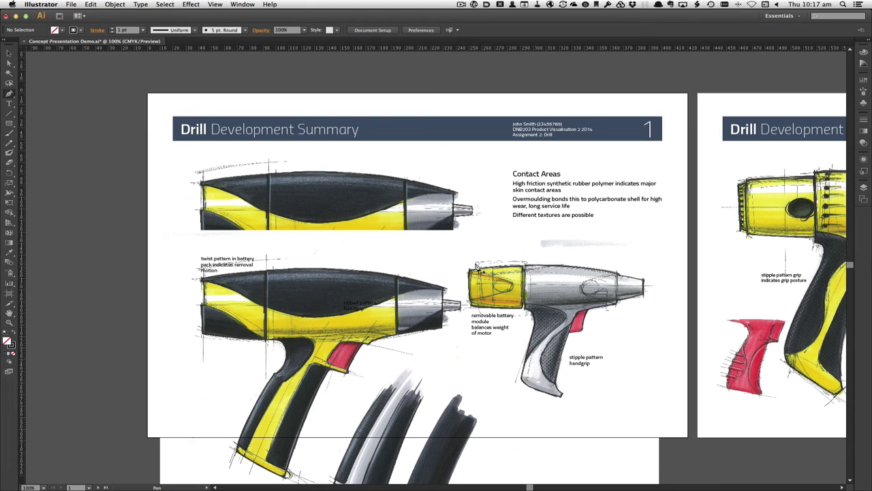
pyautogui.press('super+space')
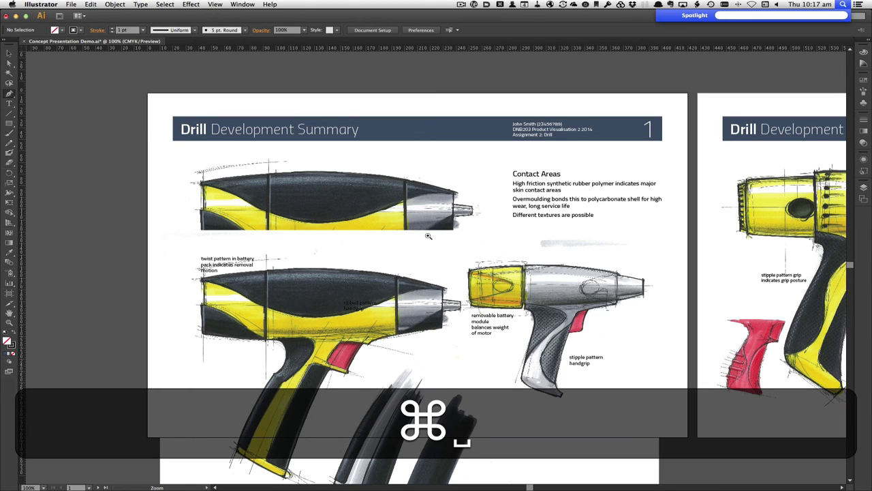
pyautogui.moveTo(461, 234); pyautogui.dragTo(685, 420)
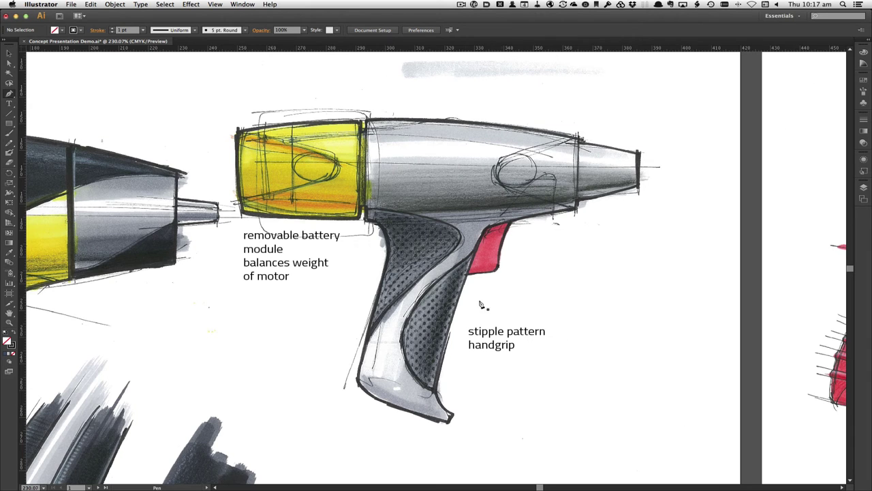
pyautogui.press('p')
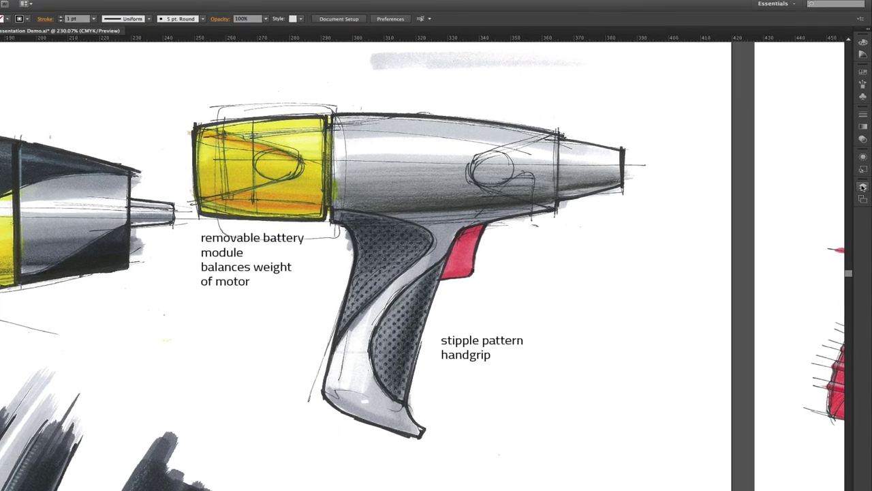
# In the Layers panel, check the sketches and text layers by toggling their visibility off and on.
pyautogui.click(863, 186)
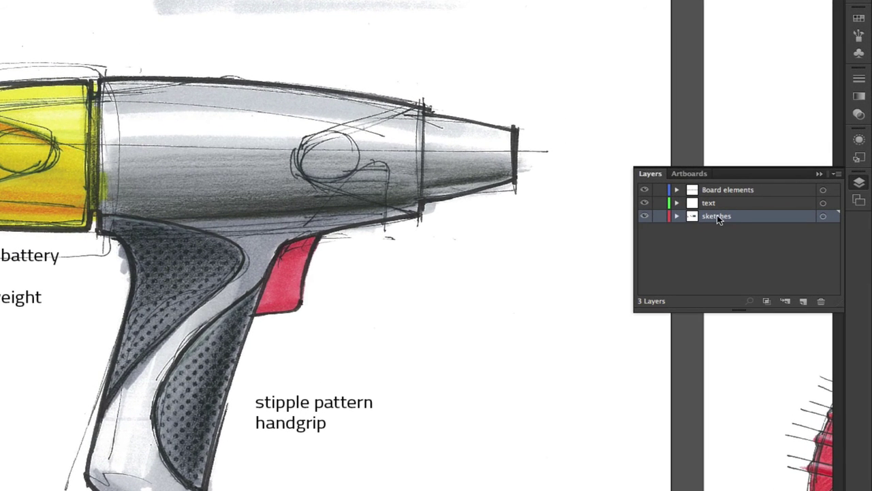
pyautogui.click(644, 216)
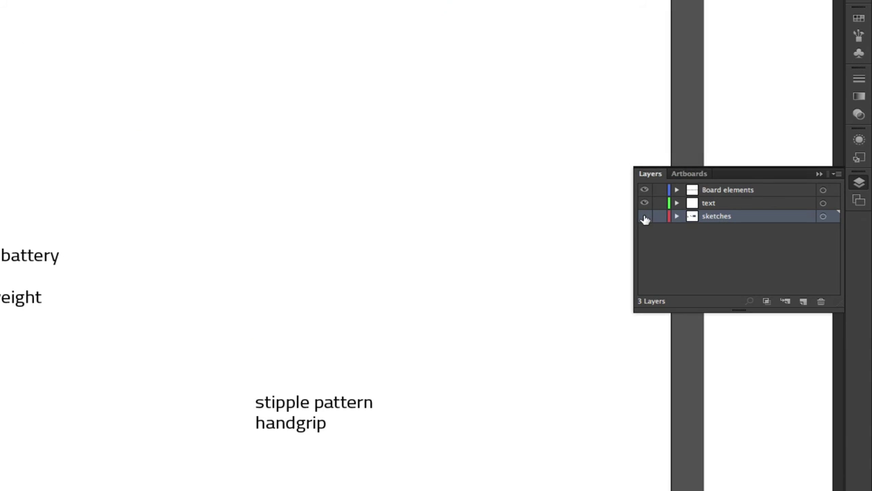
pyautogui.click(644, 216)
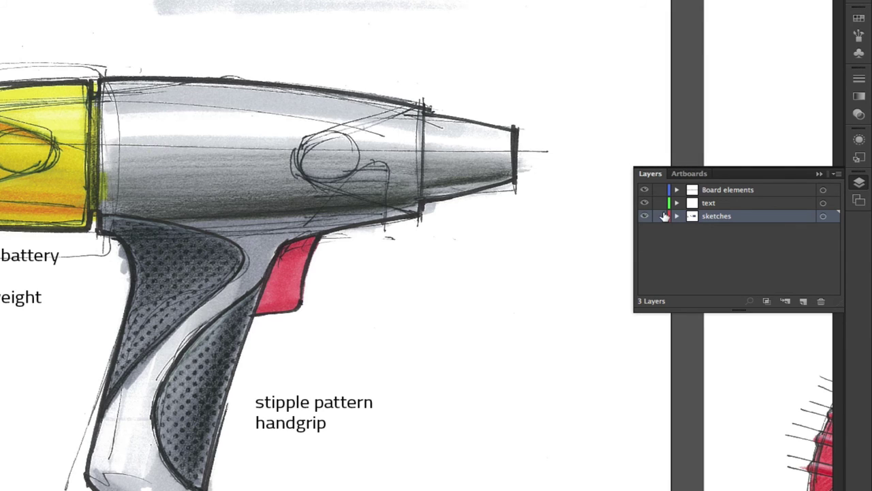
pyautogui.click(645, 204)
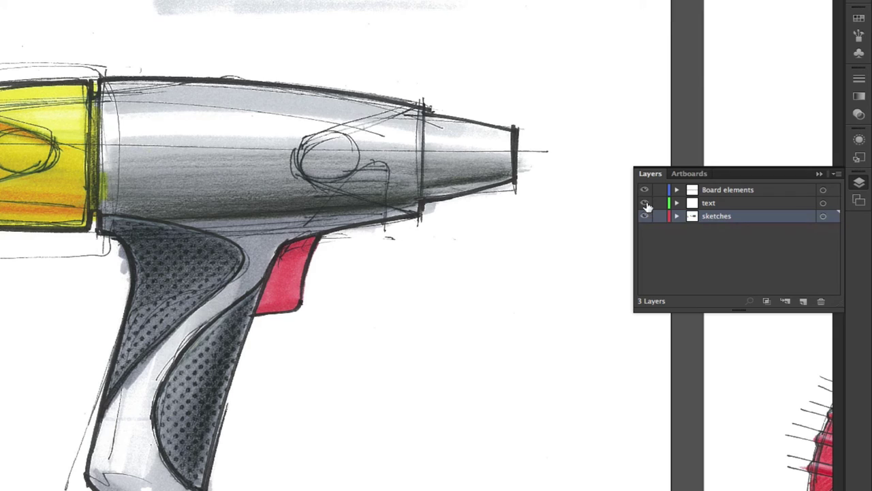
pyautogui.click(645, 203)
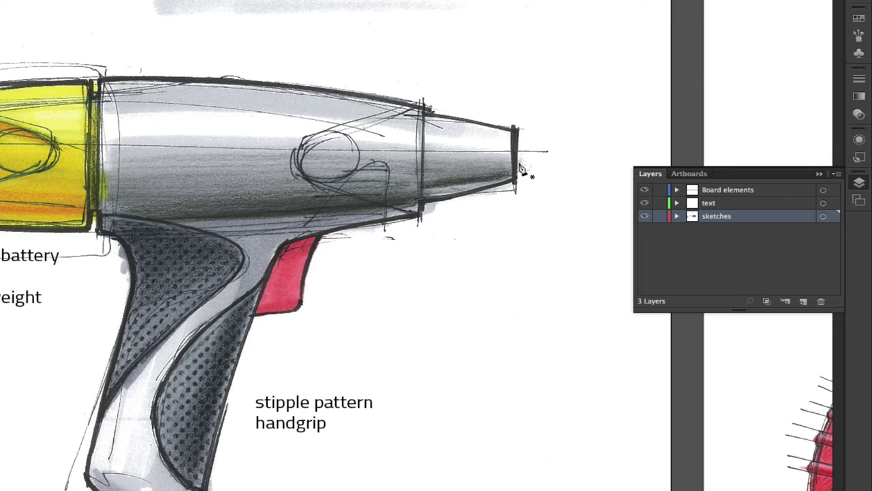
# Hide the Board elements and text layers so only the sketches show, and bring the small drill into view.
pyautogui.keyDown('alt'); pyautogui.click(405, 125); pyautogui.keyUp('alt')
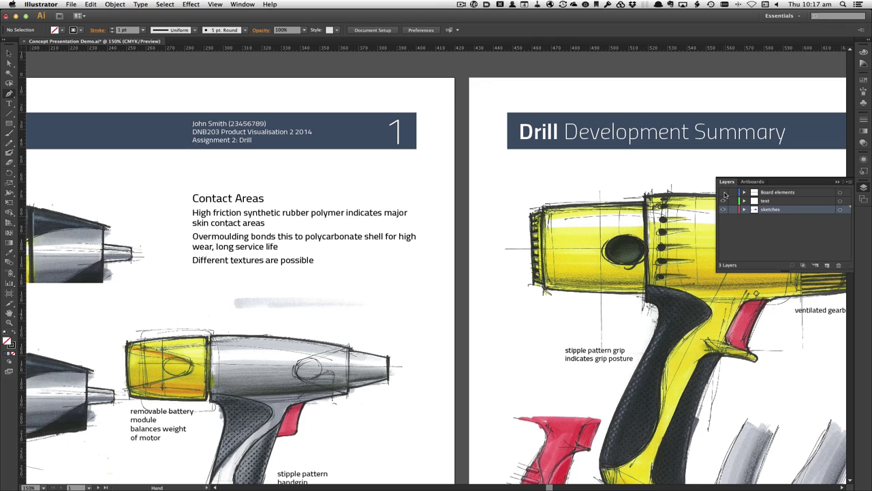
pyautogui.click(724, 193)
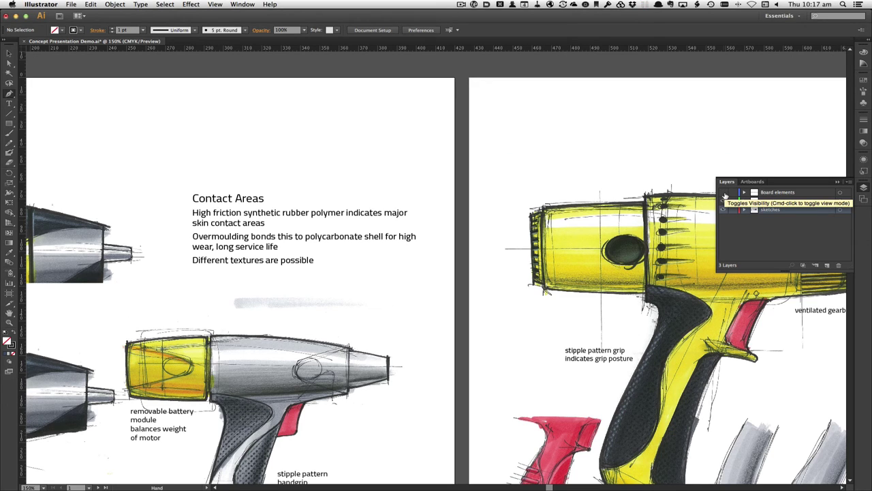
pyautogui.click(724, 192)
pyautogui.click(724, 202)
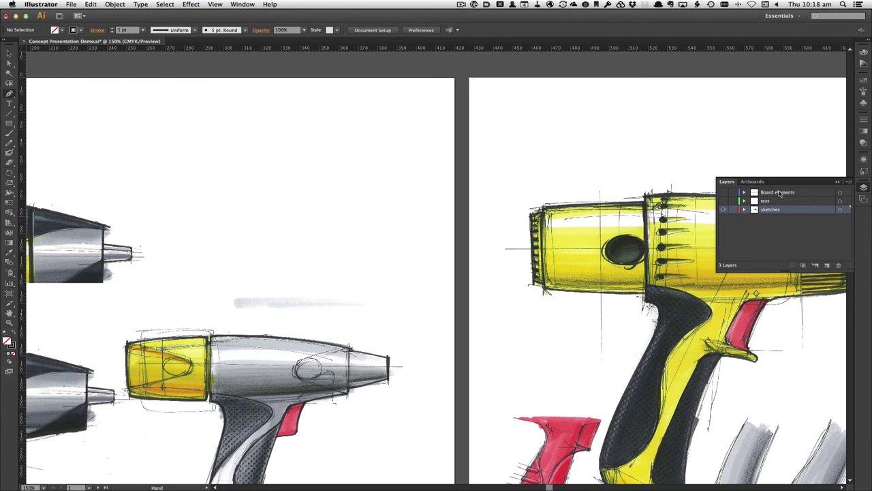
pyautogui.moveTo(362, 301); pyautogui.dragTo(581, 130)
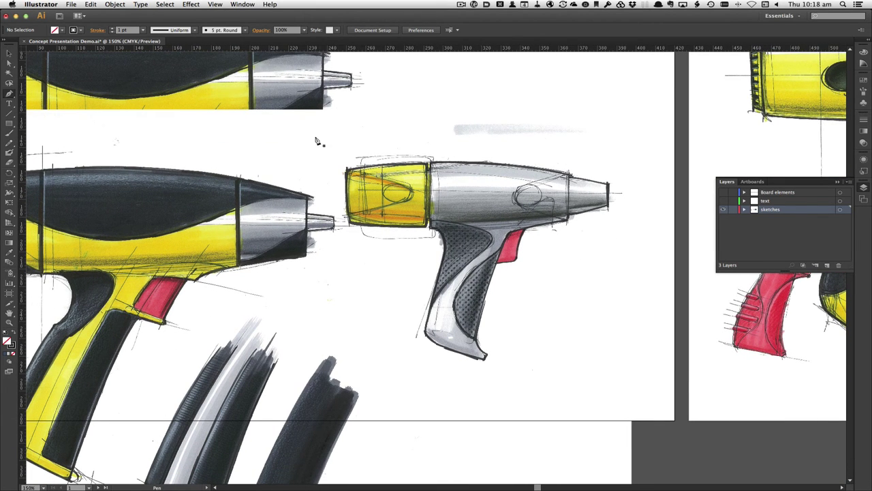
pyautogui.press('v')
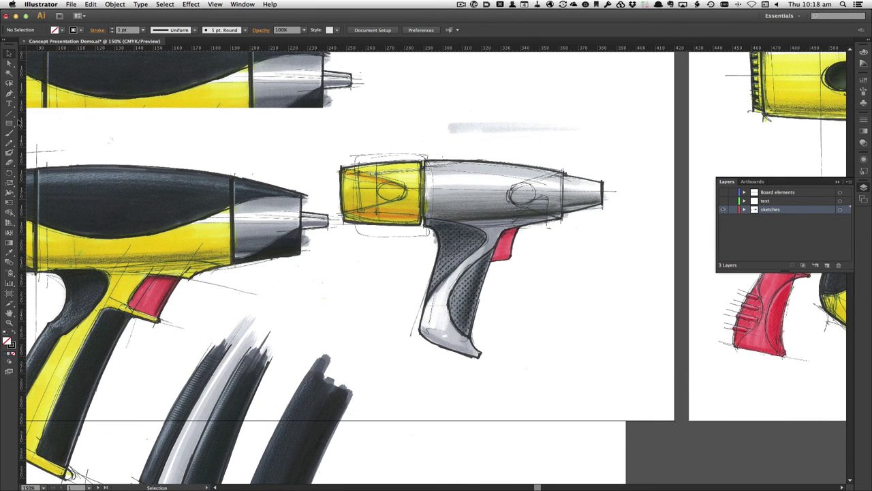
# Trace a closed Pen outline around the small drill and lower its two bottom anchors below the grip.
pyautogui.click(10, 95)
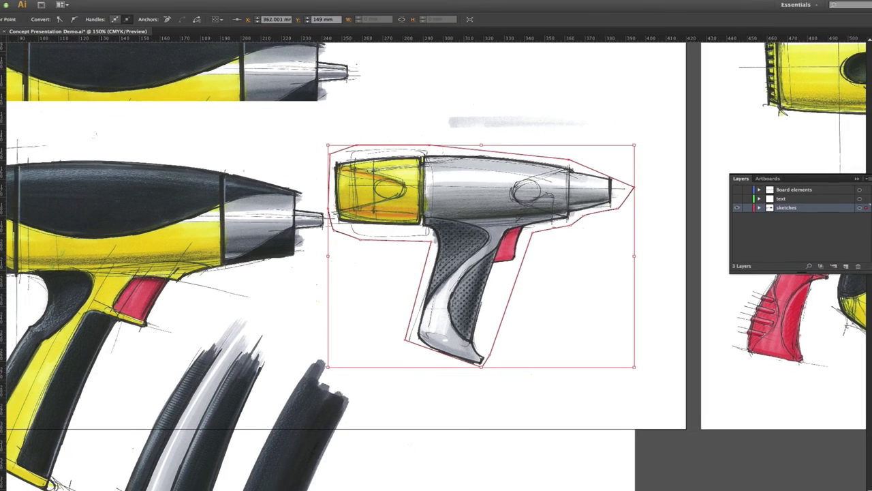
pyautogui.press('a')
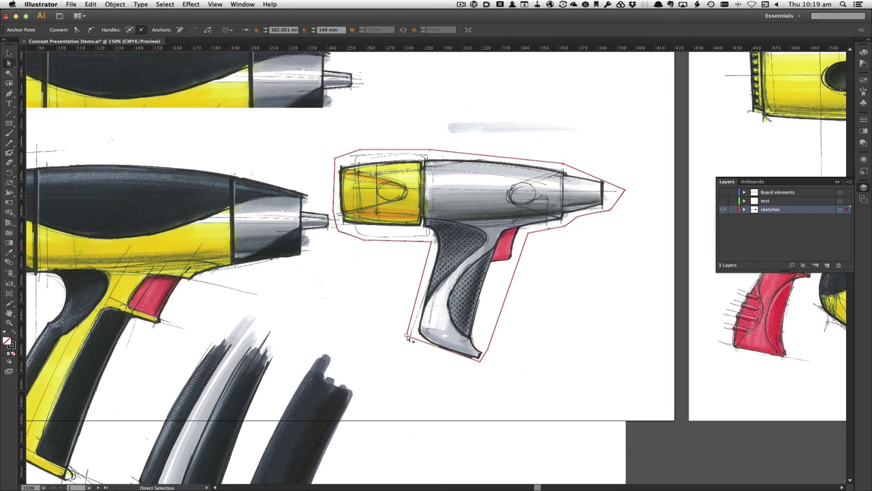
pyautogui.moveTo(407, 336); pyautogui.dragTo(408, 341)
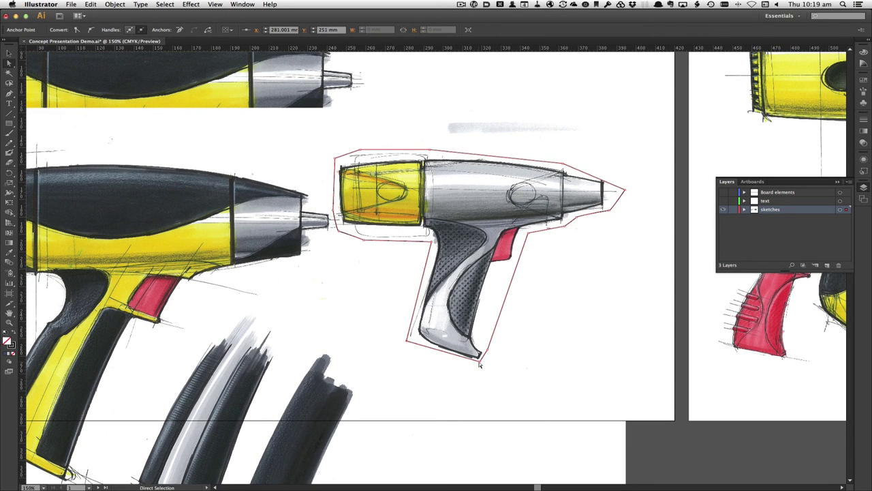
pyautogui.moveTo(480, 362); pyautogui.dragTo(482, 365)
pyautogui.click(10, 53)
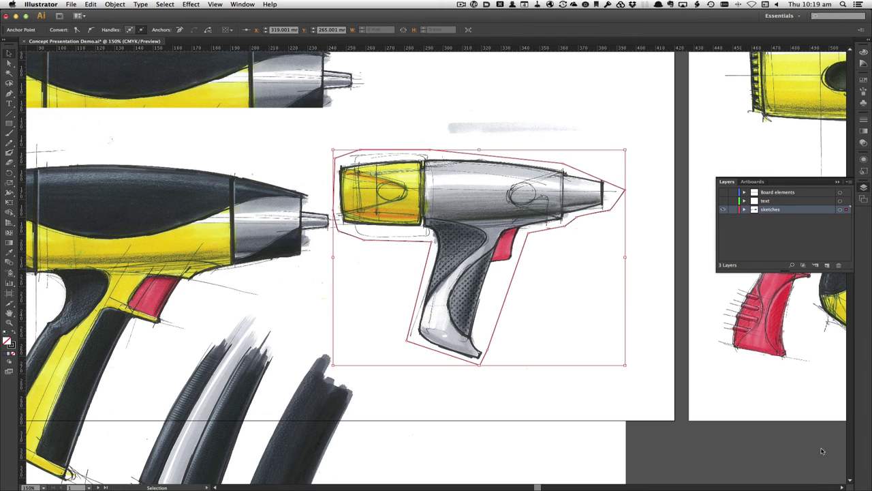
# Select the small drill's outline and add the sketch image beneath it.
pyautogui.click(684, 450)
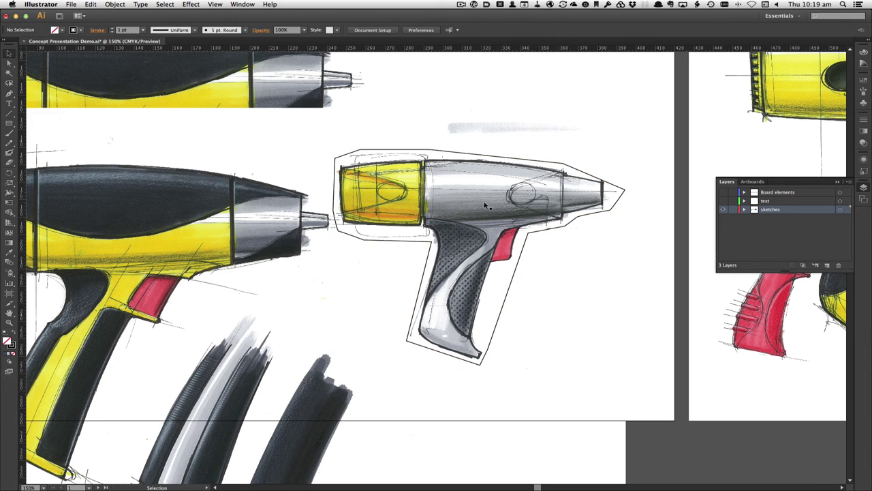
pyautogui.click(465, 156)
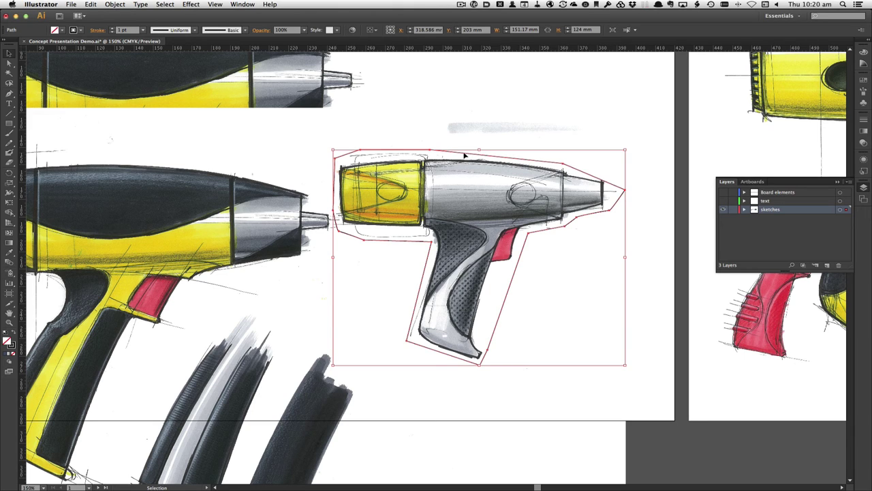
pyautogui.click(698, 460)
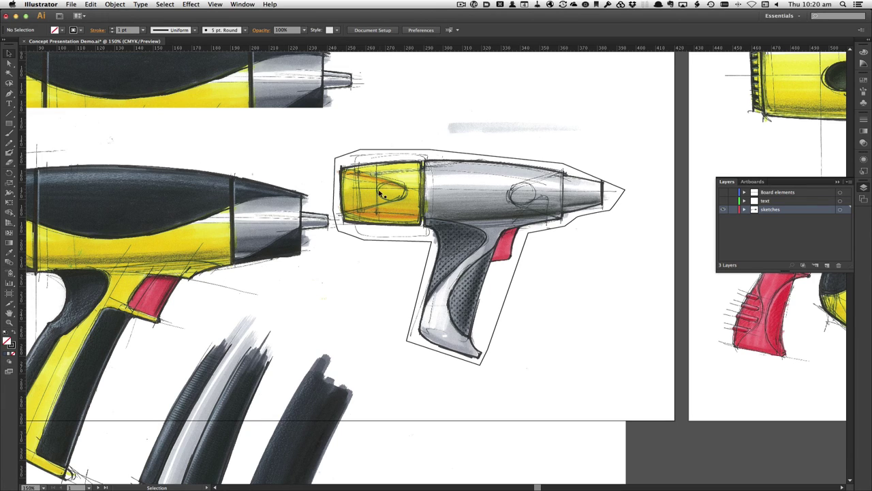
pyautogui.click(445, 153)
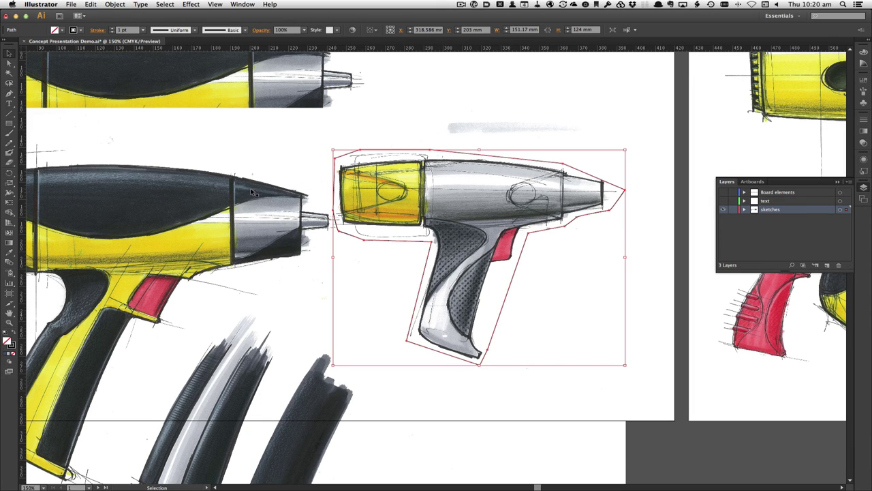
pyautogui.keyDown('shift'); pyautogui.click(275, 190); pyautogui.keyUp('shift')
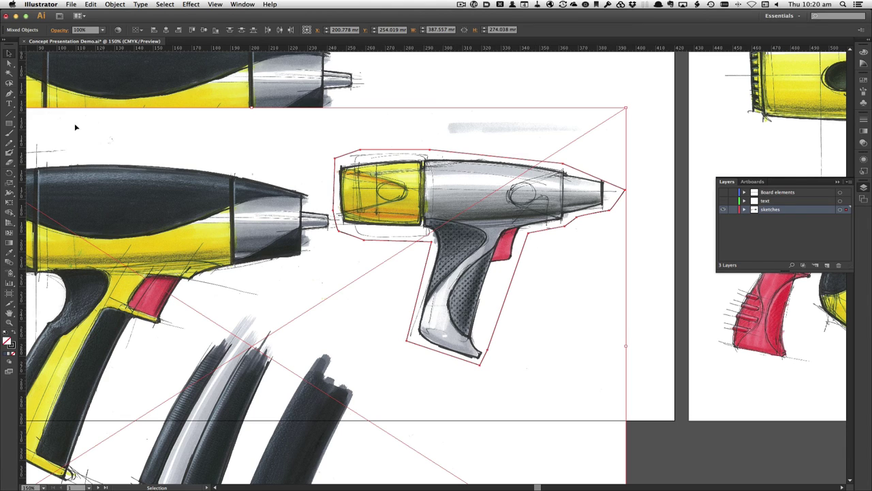
# Draw a trial rectangle over the drill sketch and delete it.
pyautogui.click(9, 123)
pyautogui.moveTo(379, 133); pyautogui.dragTo(526, 223)
pyautogui.press('BackSpace')
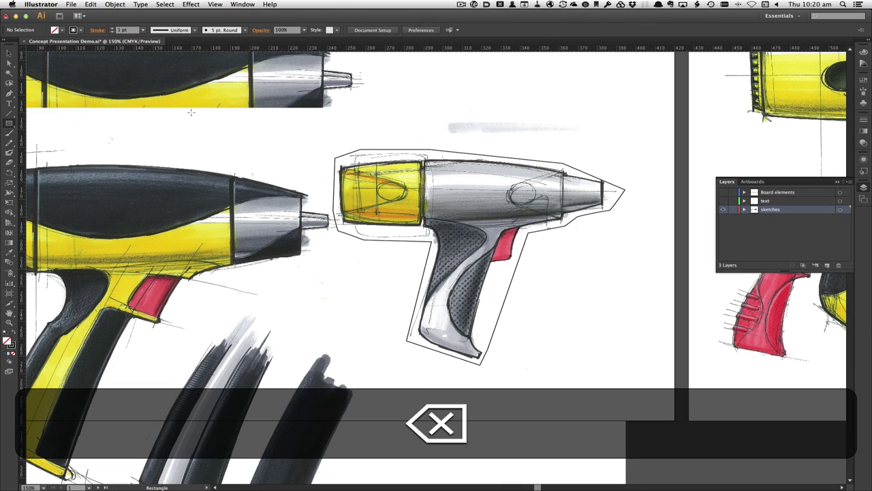
# Reselect the drill outline and Shift-add the drill sketch image to the selection.
pyautogui.click(9, 53)
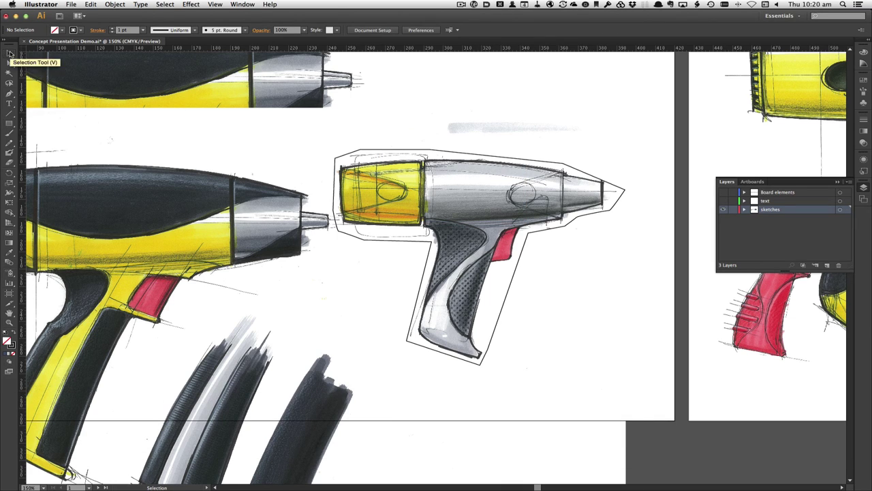
pyautogui.click(497, 158)
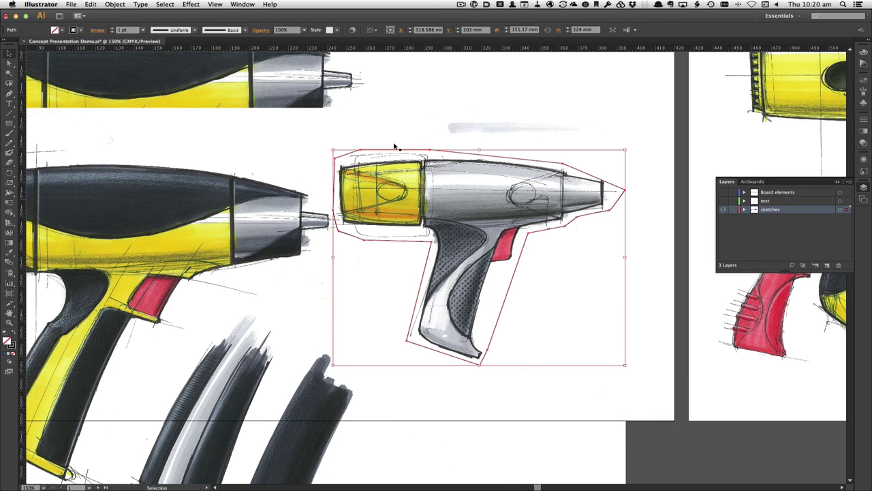
pyautogui.press('shift')
pyautogui.keyDown('shift'); pyautogui.click(295, 129); pyautogui.keyUp('shift')
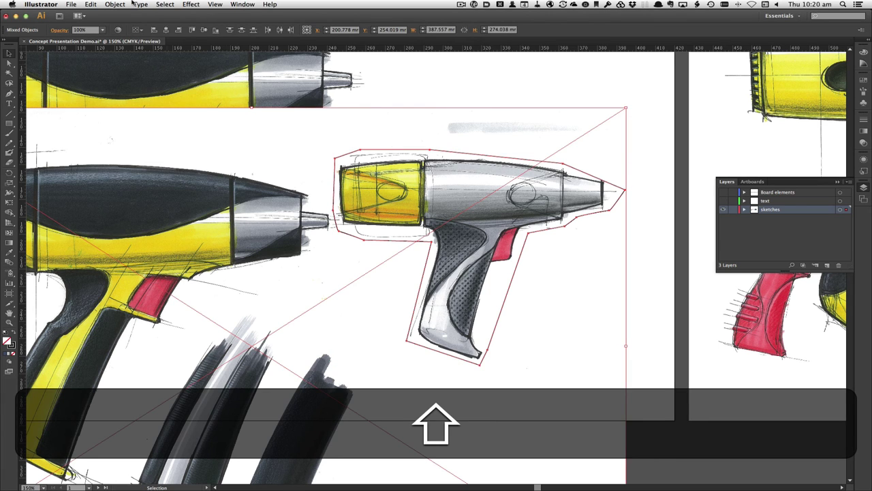
# Make a clipping mask from the outline and drill sketch via Object > Clipping Mask > Make, then deselect.
pyautogui.click(92, 4)
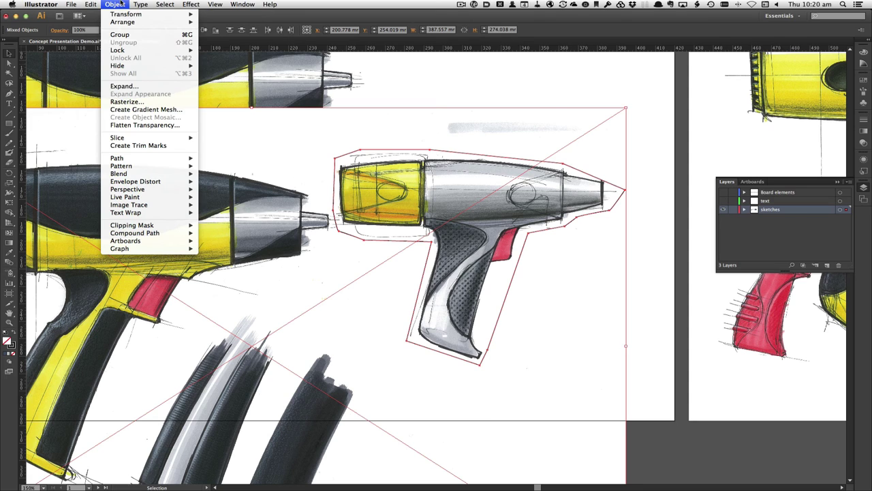
pyautogui.moveTo(143, 225)
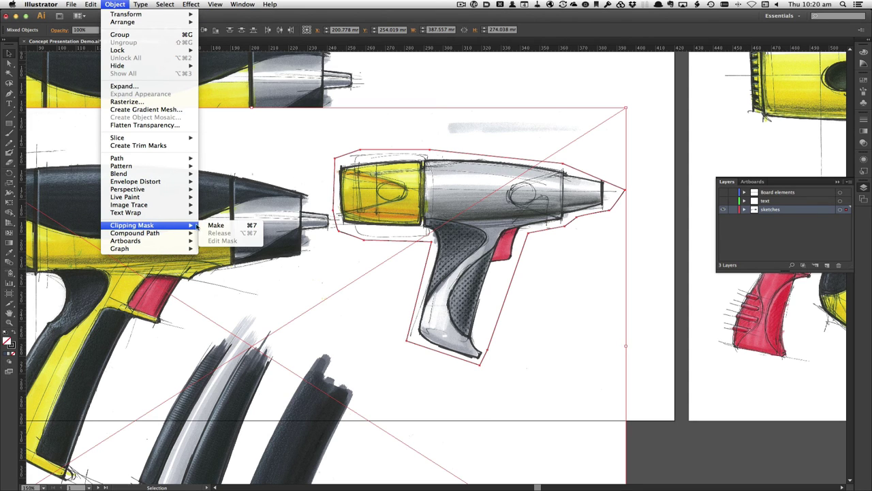
pyautogui.click(216, 225)
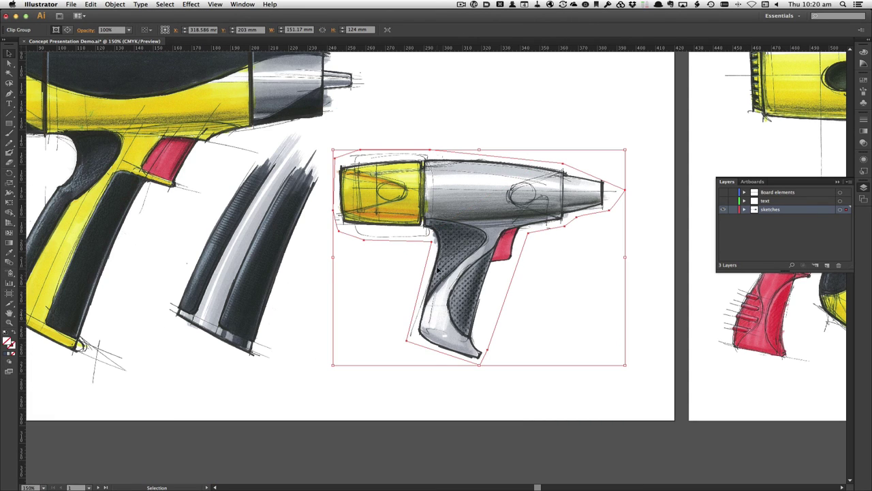
pyautogui.click(644, 444)
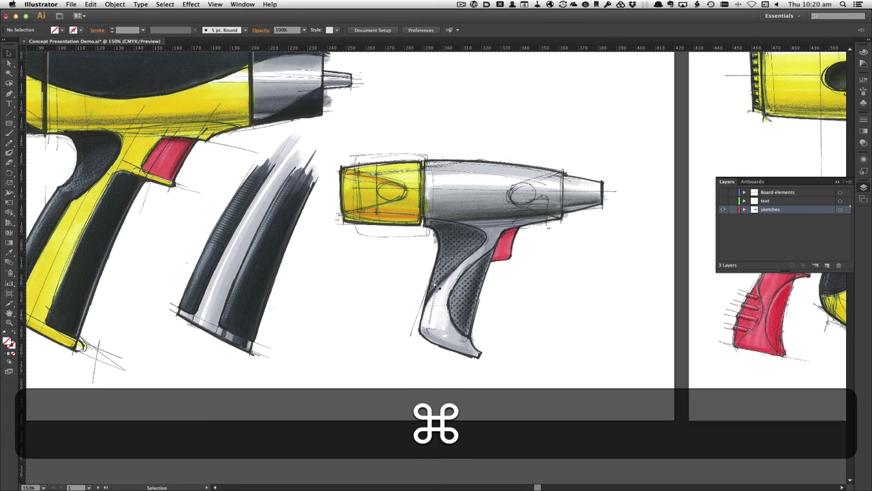
# Zoom out to the whole first board and make the text and Board elements layers visible.
pyautogui.press('super+space')
pyautogui.keyDown('alt'); pyautogui.keyDown('super'); pyautogui.click(413, 260); pyautogui.keyUp('super'); pyautogui.keyUp('alt')
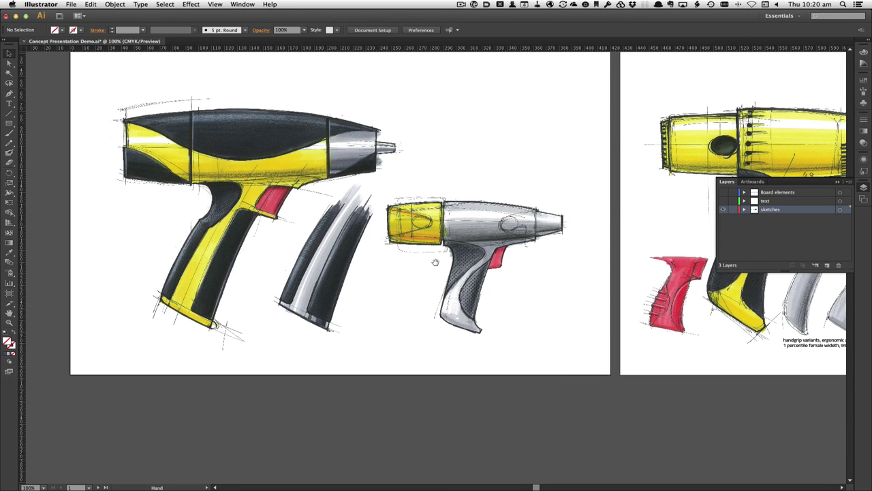
pyautogui.moveTo(438, 368); pyautogui.dragTo(447, 413)
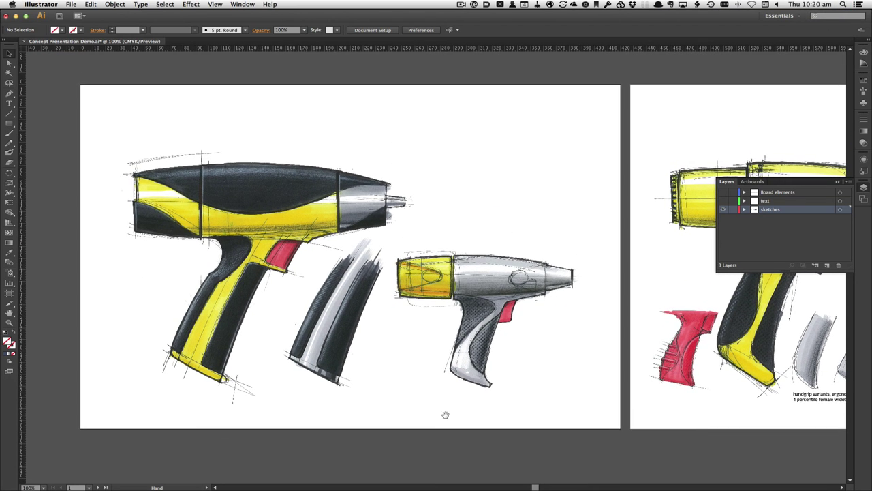
pyautogui.click(723, 201)
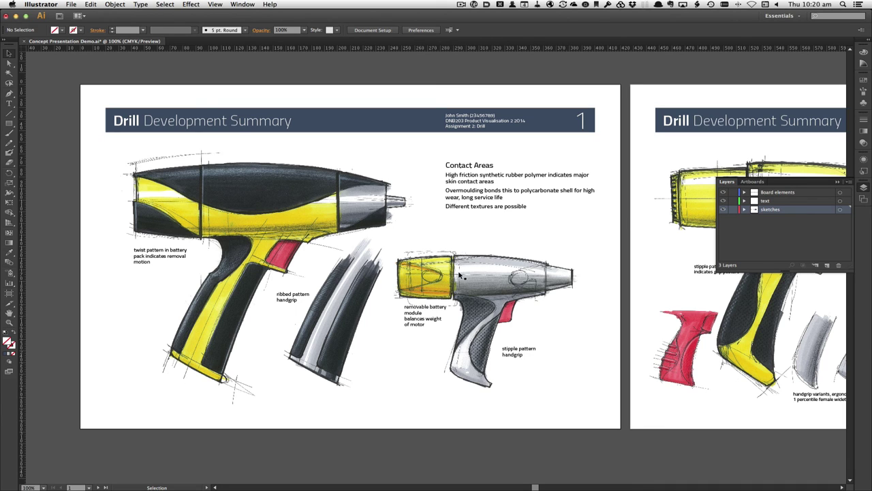
# Try moving the cut-out drill toward the header, undo the move, and return to full-board view.
pyautogui.moveTo(473, 278); pyautogui.dragTo(414, 216)
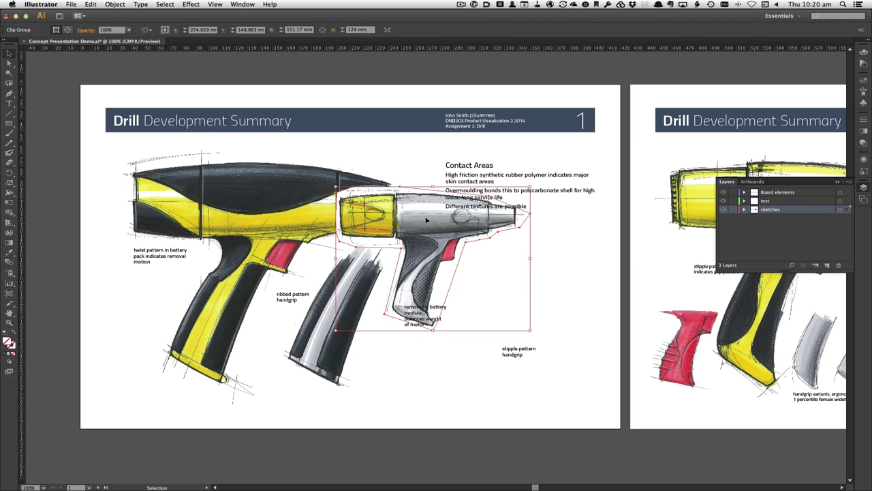
pyautogui.moveTo(428, 219); pyautogui.dragTo(399, 215)
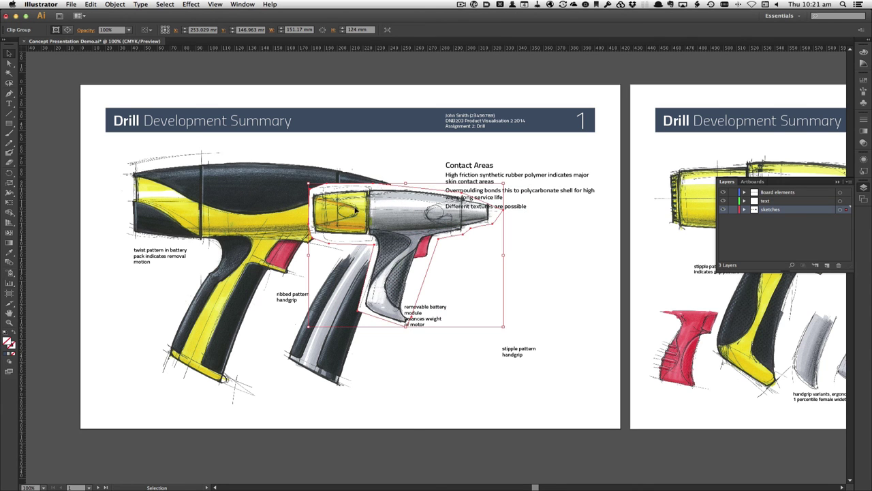
pyautogui.moveTo(280, 168); pyautogui.dragTo(406, 189)
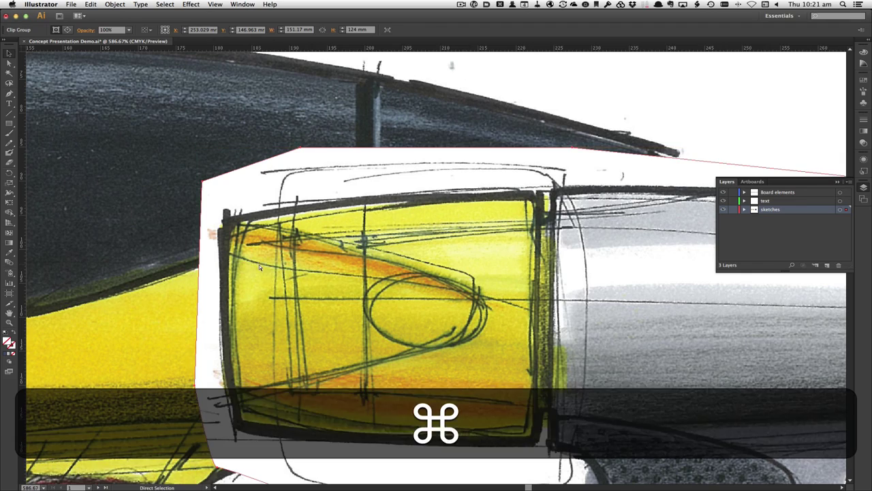
pyautogui.press('super+z')
pyautogui.press('super+z')
pyautogui.press('super+space')
pyautogui.moveTo(503, 274); pyautogui.dragTo(426, 285)
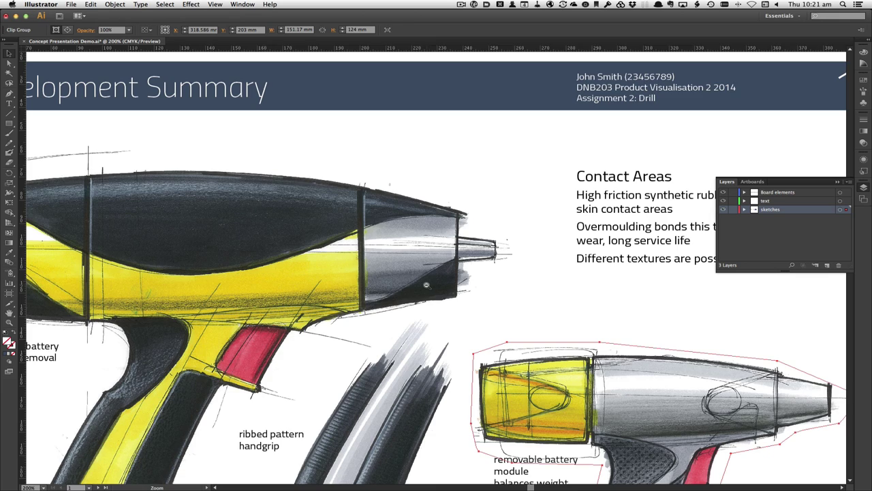
pyautogui.keyDown('alt'); pyautogui.click(426, 285); pyautogui.keyUp('alt')
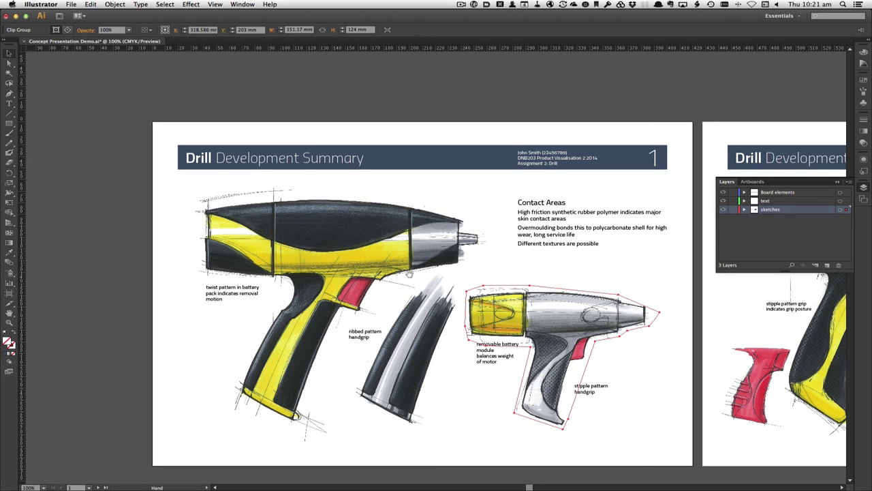
pyautogui.click(266, 83)
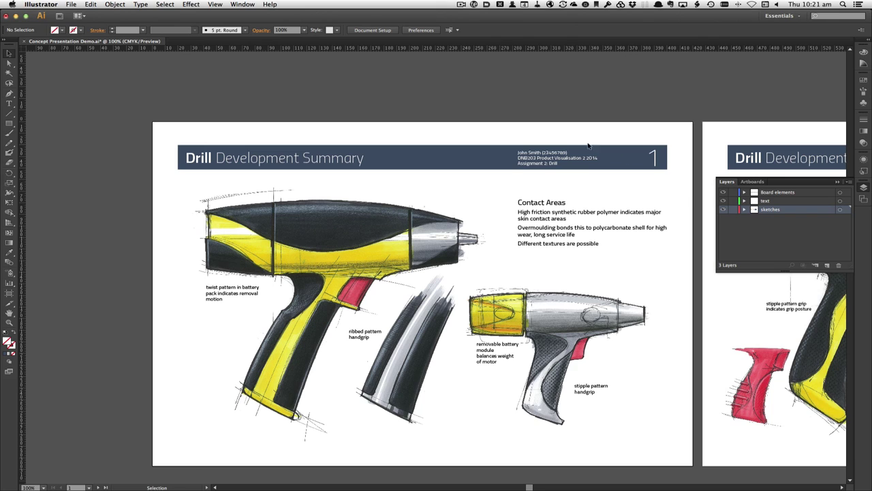
# Pan past the second summary board to centre the Drill Concept 1 board.
pyautogui.scroll(-2, 547, 94)
pyautogui.hscroll(3, 548, 94)
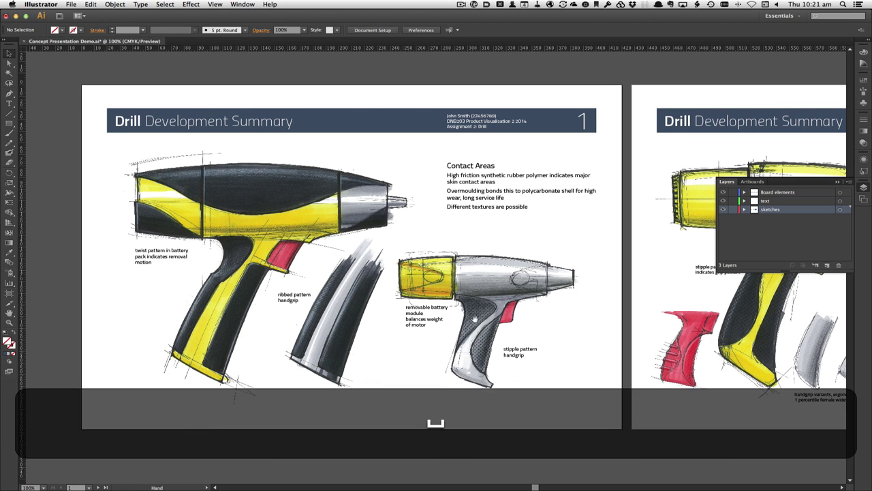
pyautogui.hscroll(5, 471, 315)
pyautogui.scroll(-2, 471, 316)
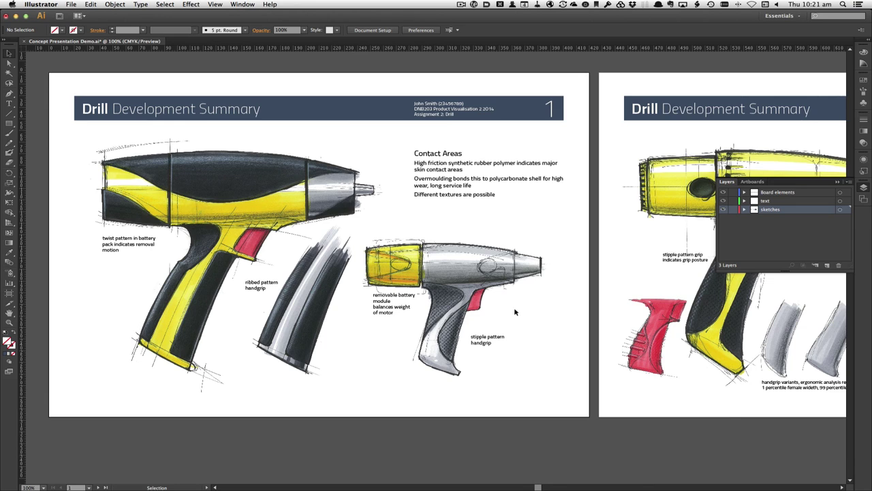
pyautogui.hscroll(4, 488, 314)
pyautogui.hscroll(7, 409, 293)
pyautogui.hscroll(2, 240, 267)
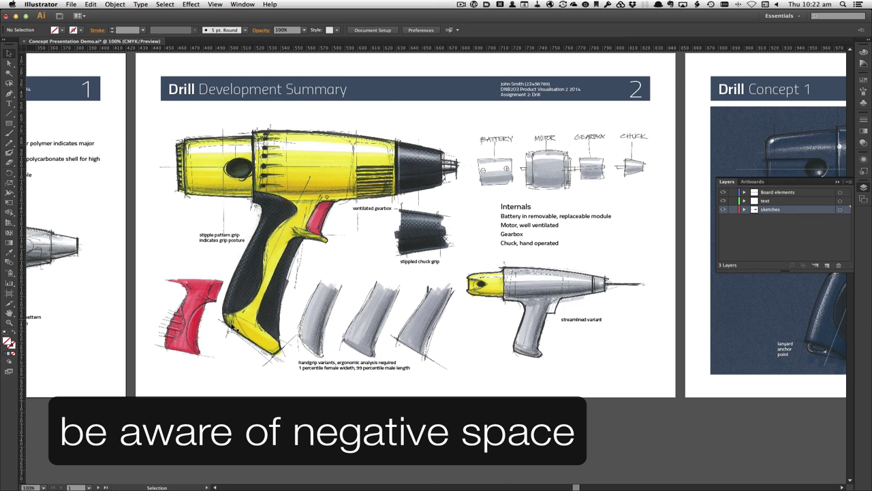
pyautogui.click(212, 311)
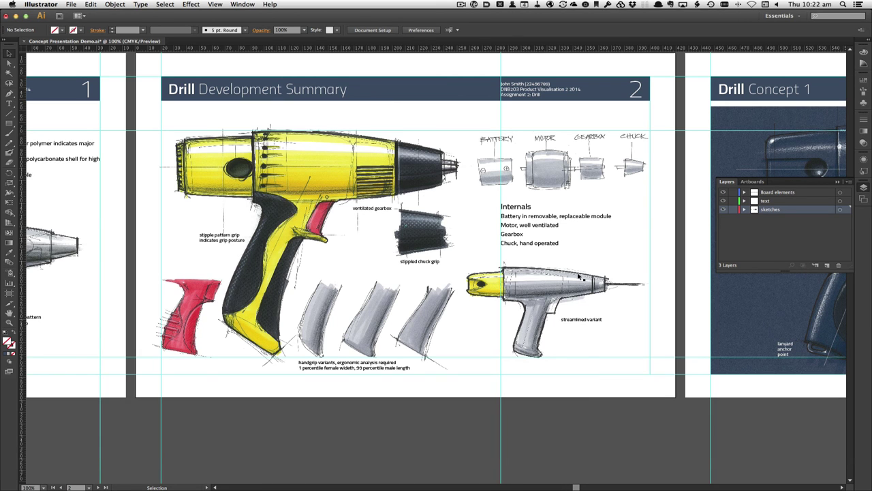
pyautogui.press('space')
pyautogui.moveTo(580, 267); pyautogui.dragTo(72, 287)
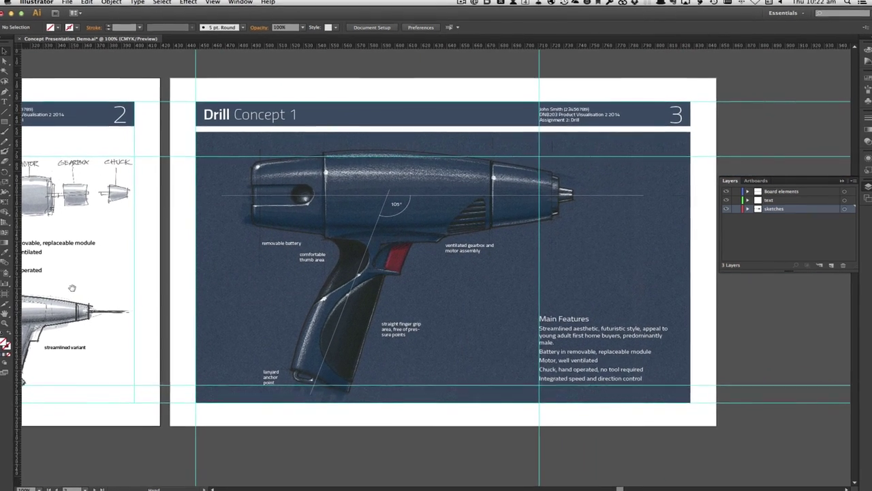